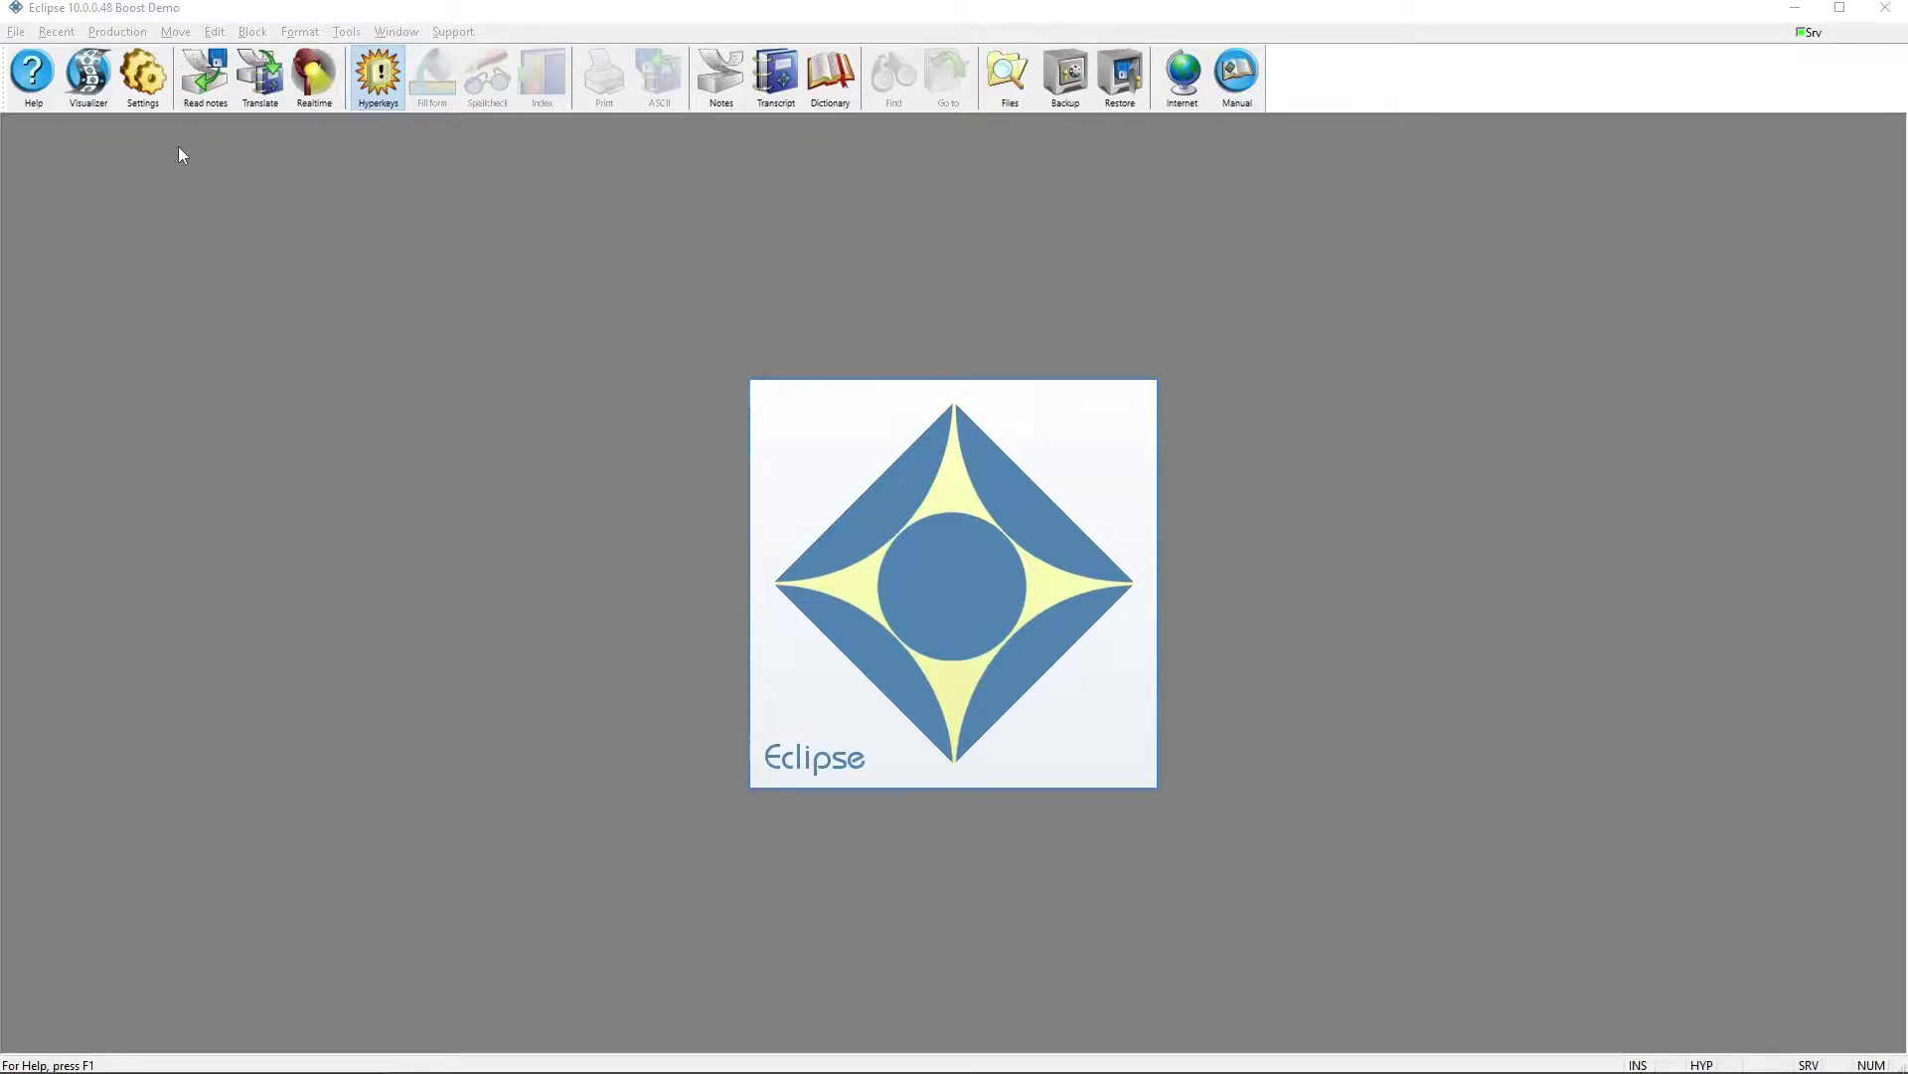
Bring up the Realtime audio recording compression options and try a first codec
left_click(142, 76)
left_click(892, 393)
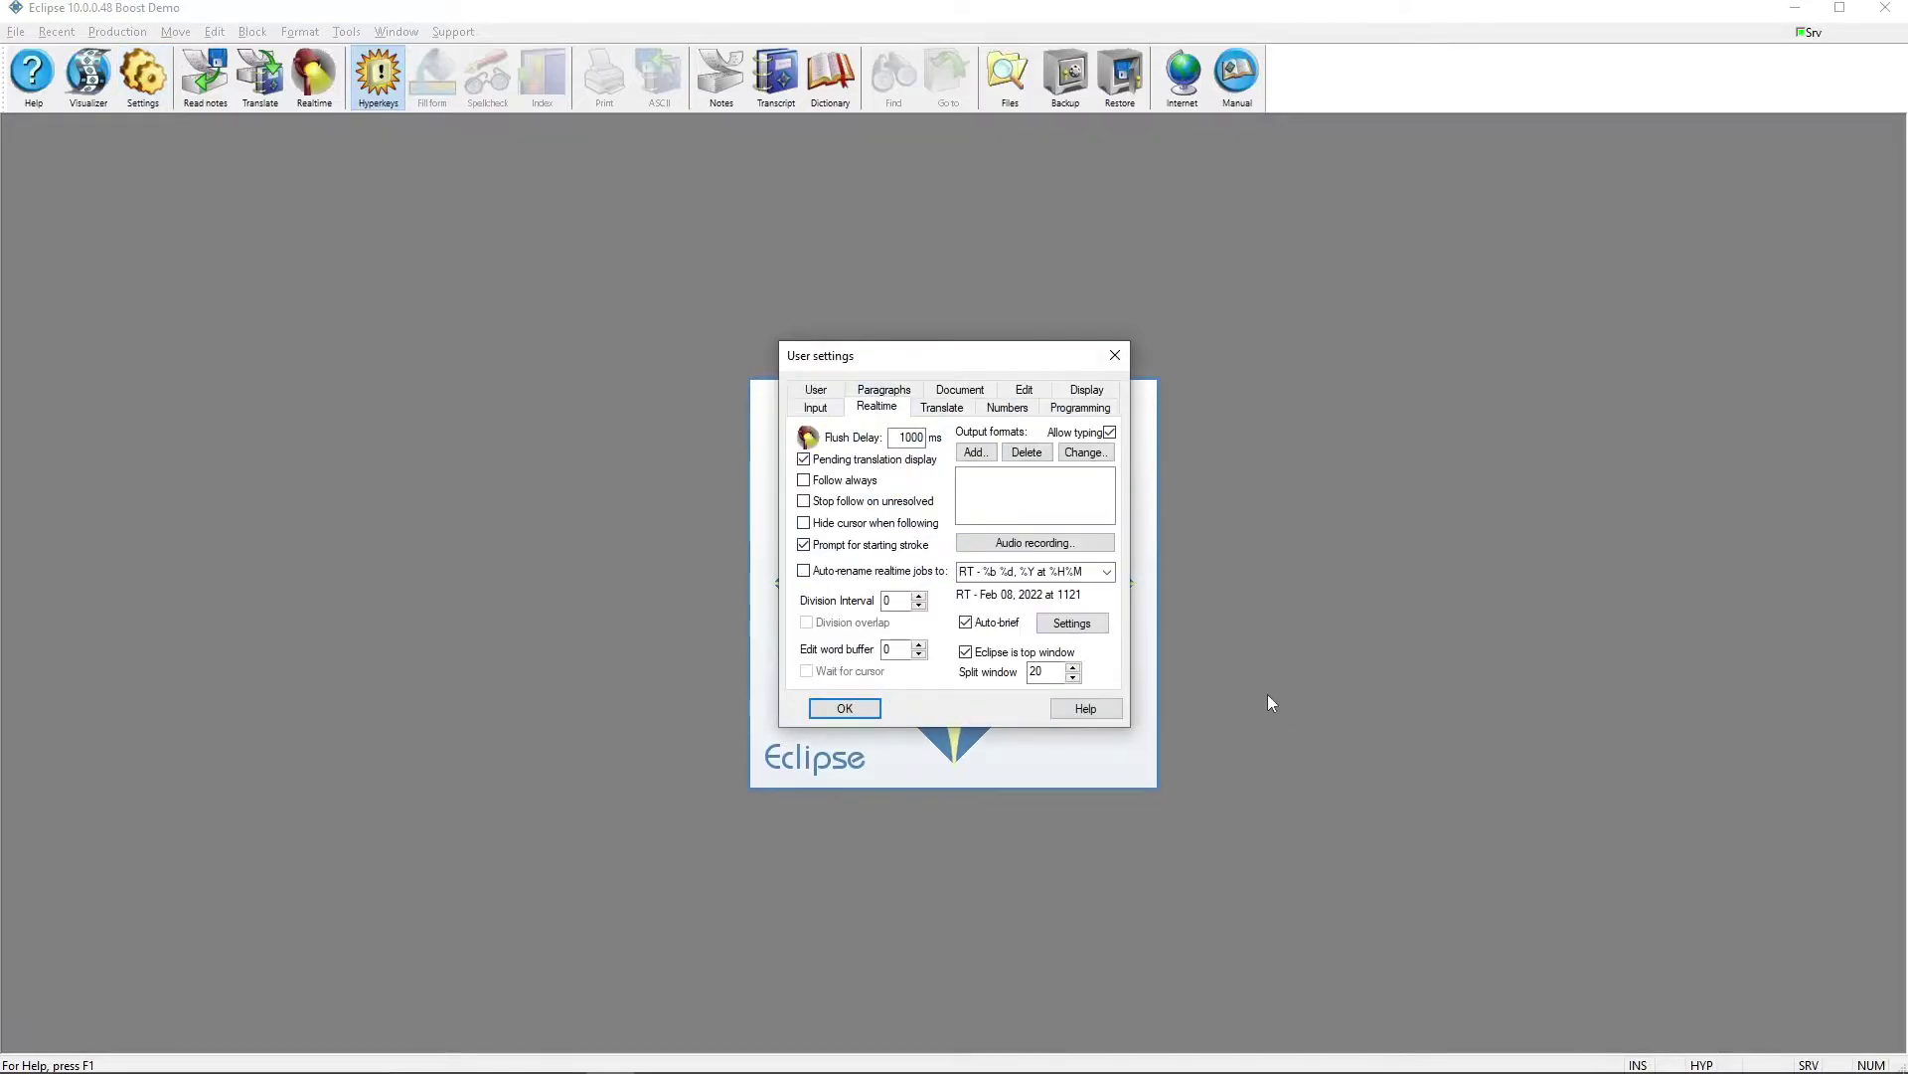
left_click(1027, 541)
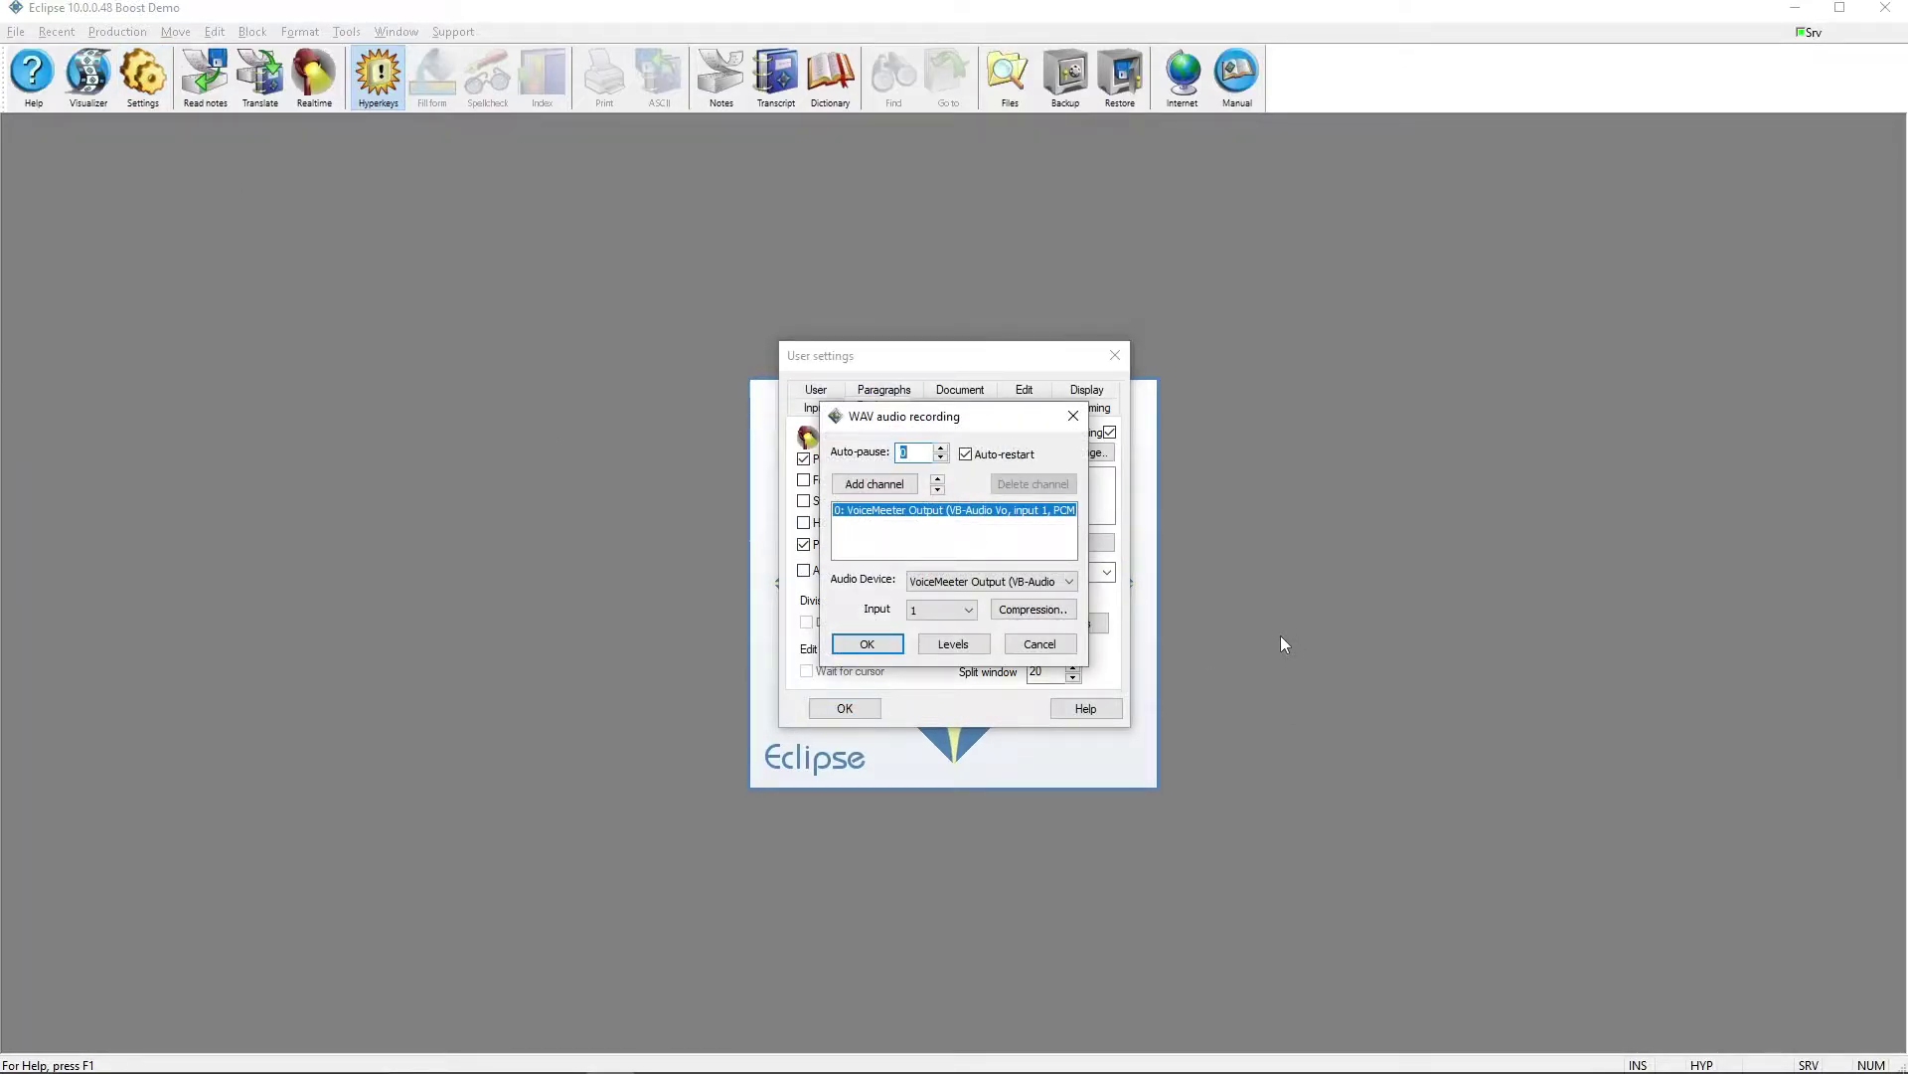
left_click(1034, 616)
scroll(944, 537, "down", 2)
scroll(982, 537, "down", 2)
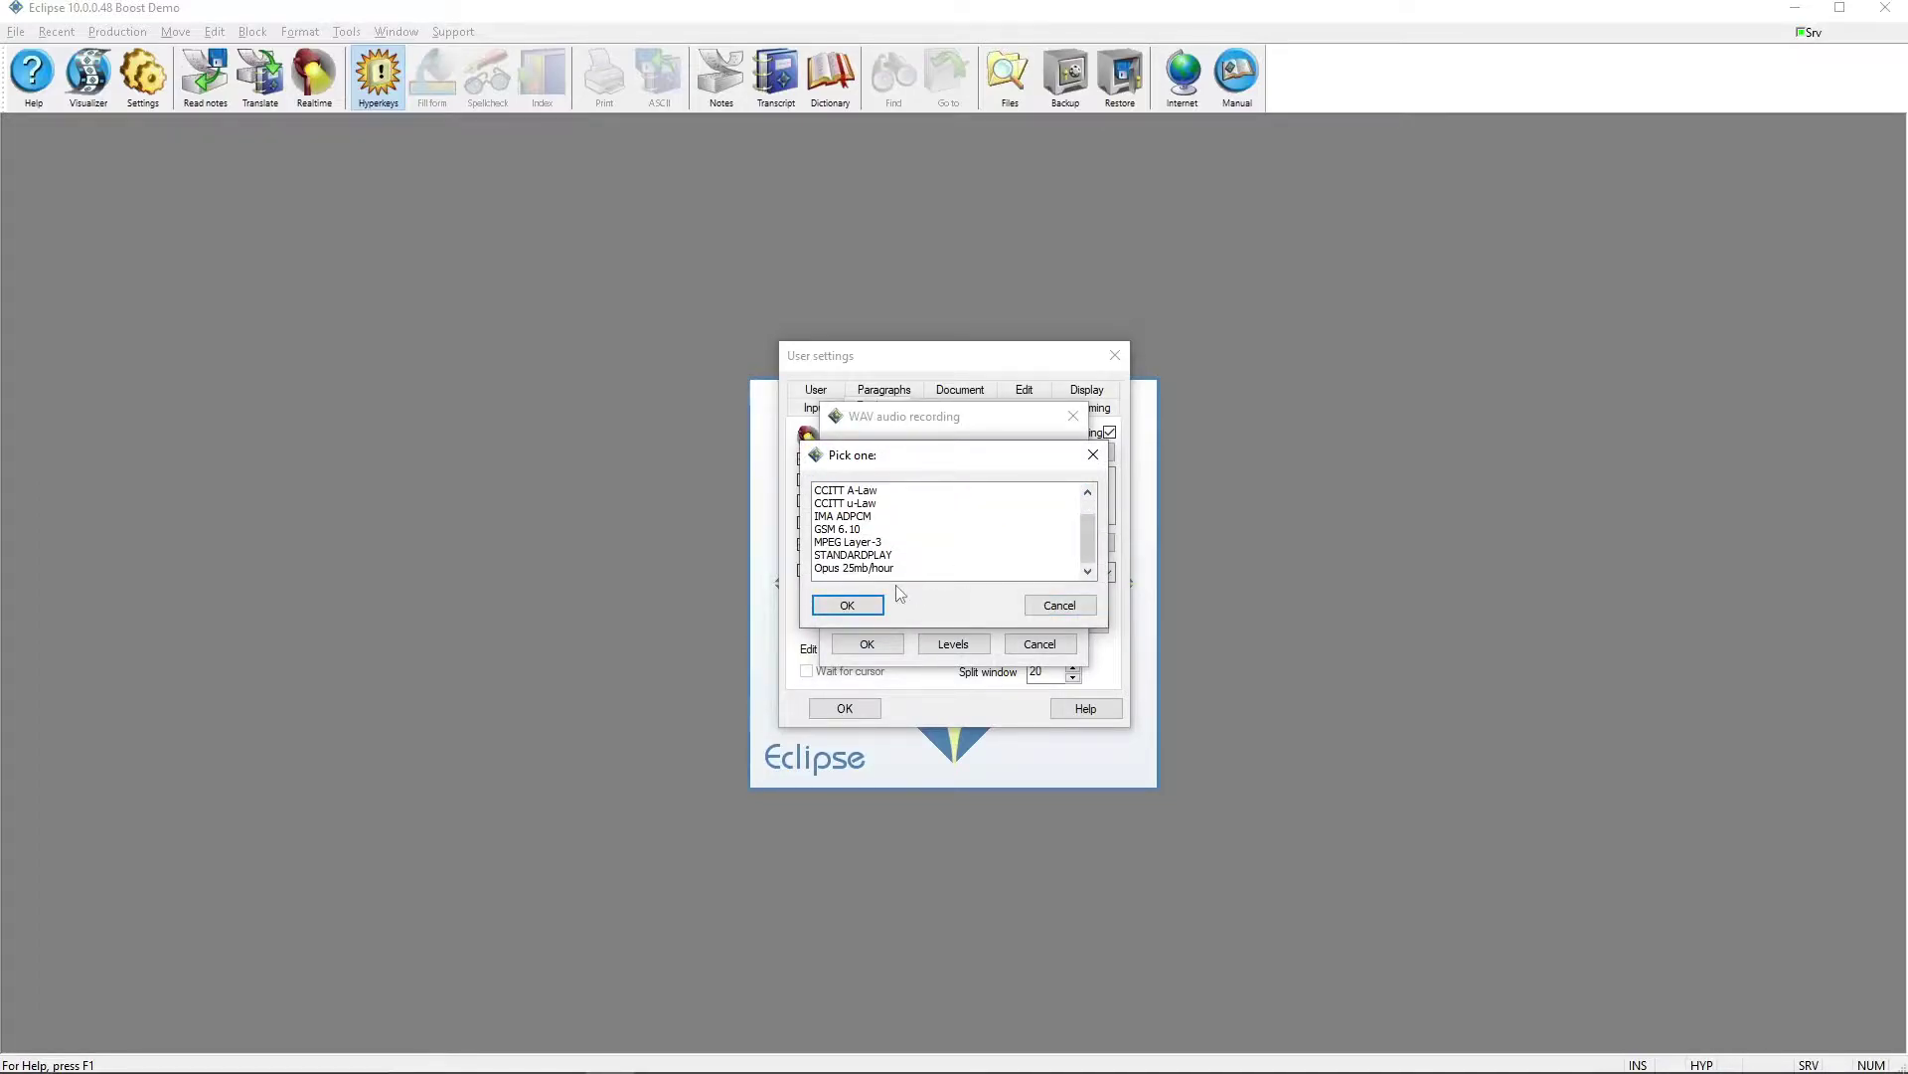
left_click(863, 572)
left_click(847, 604)
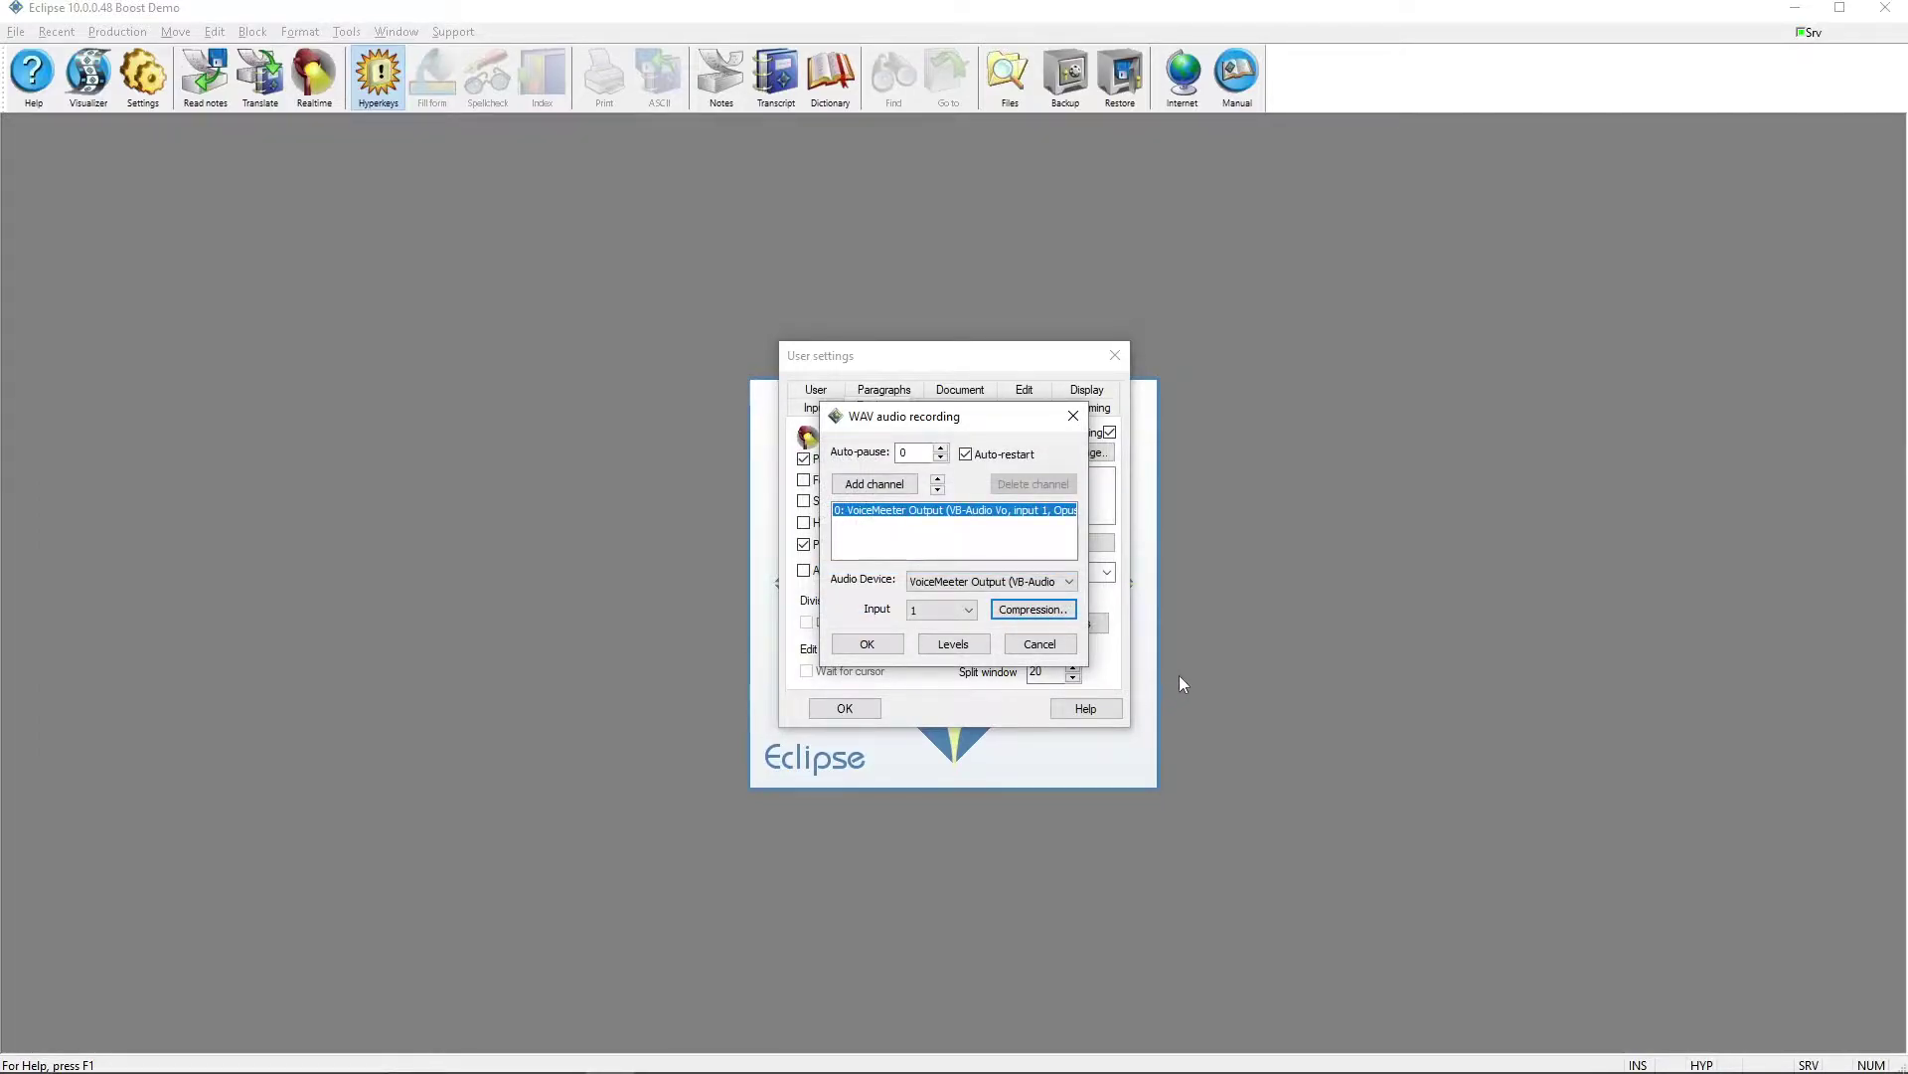
Set audio compression to PCM at 16.000 kHz, 16 Bit, 109mb/hour and accept the settings
left_click(1062, 616)
left_click(835, 491)
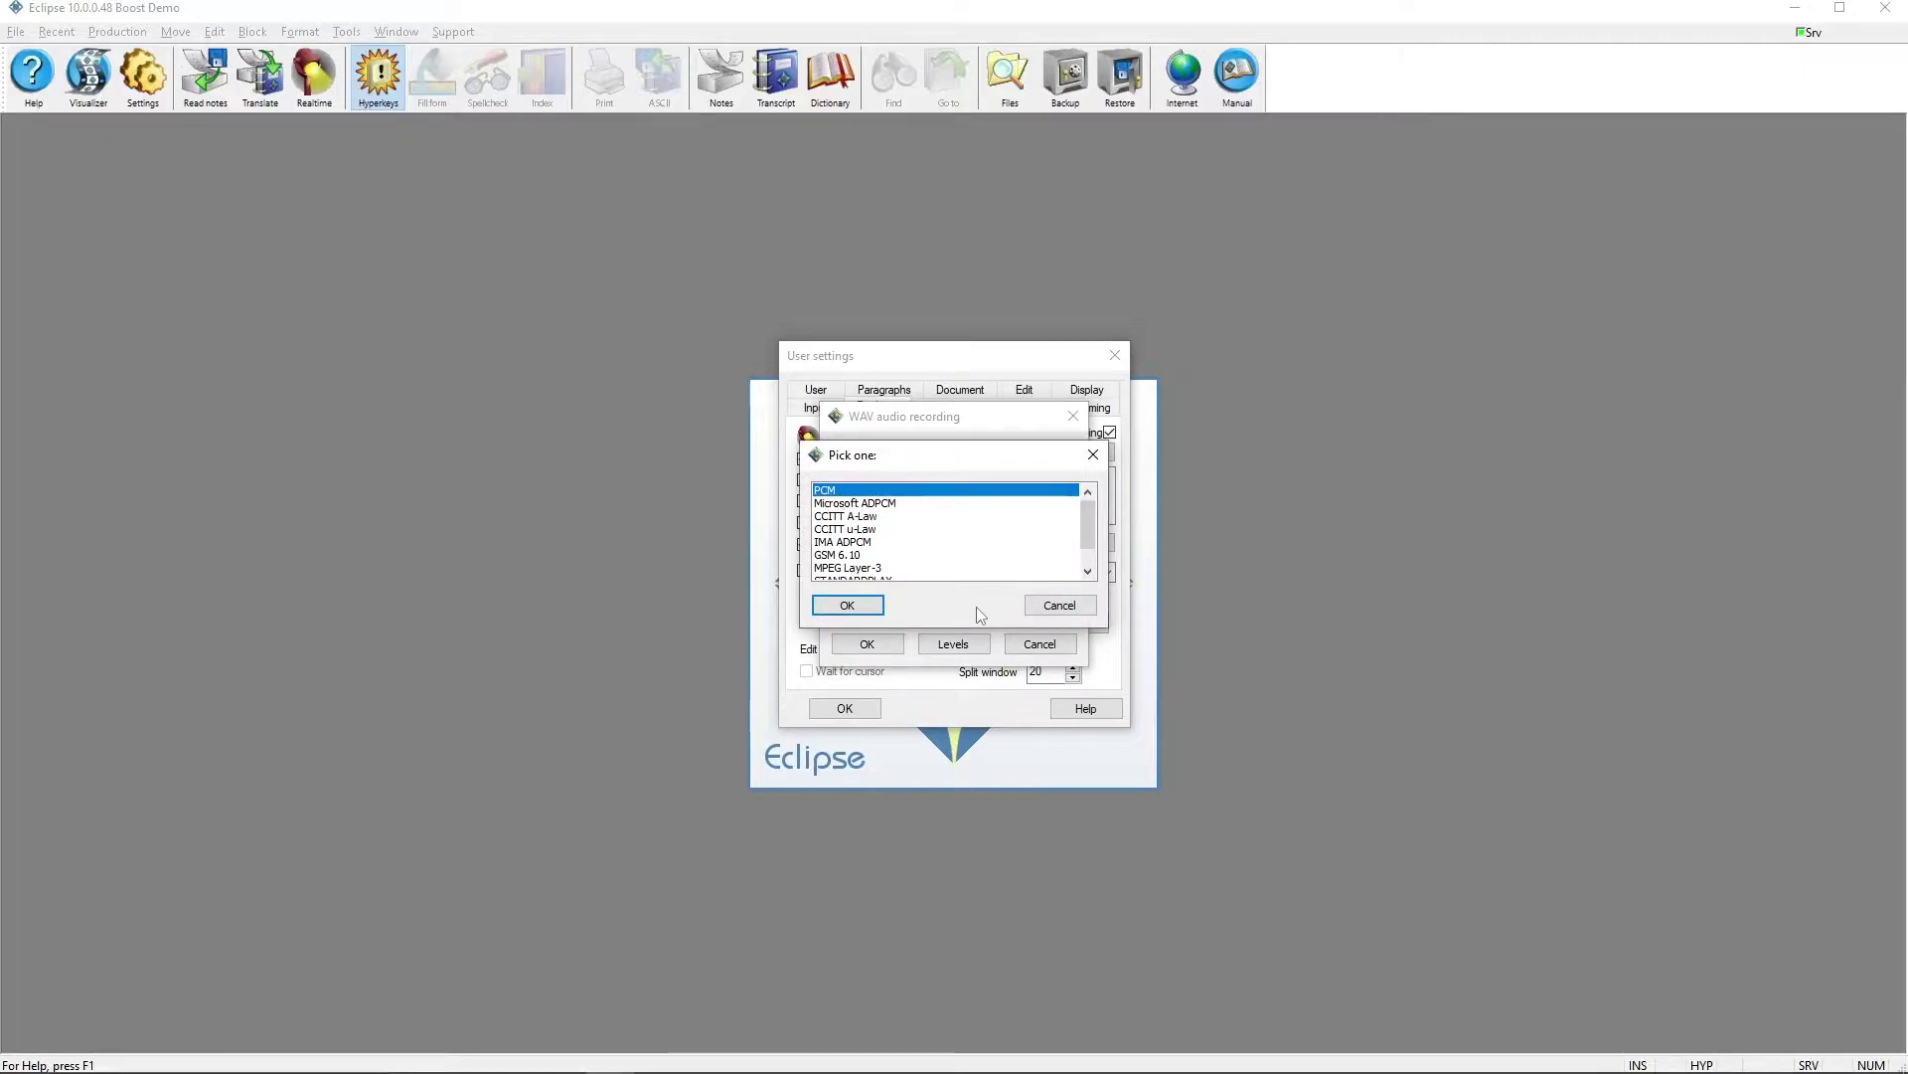
left_click(847, 605)
scroll(895, 554, "up", 3)
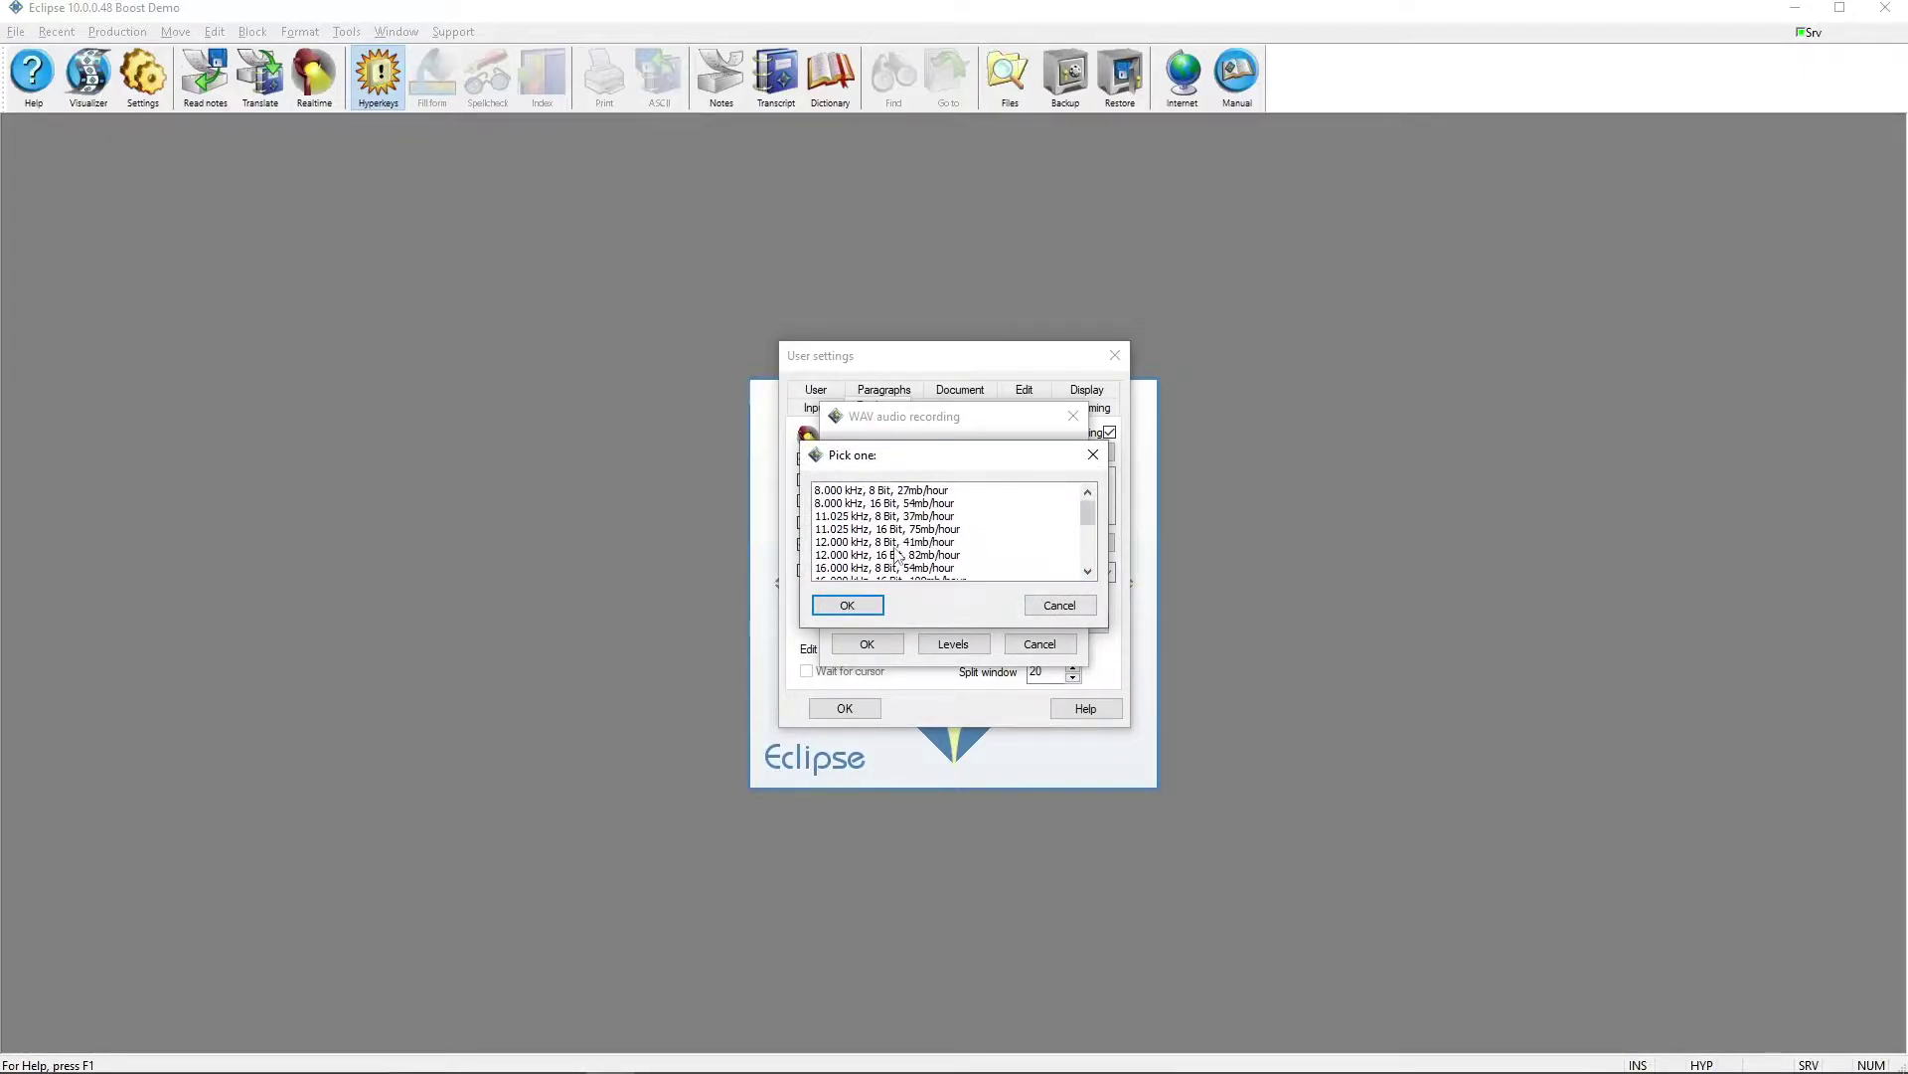
left_click(860, 544)
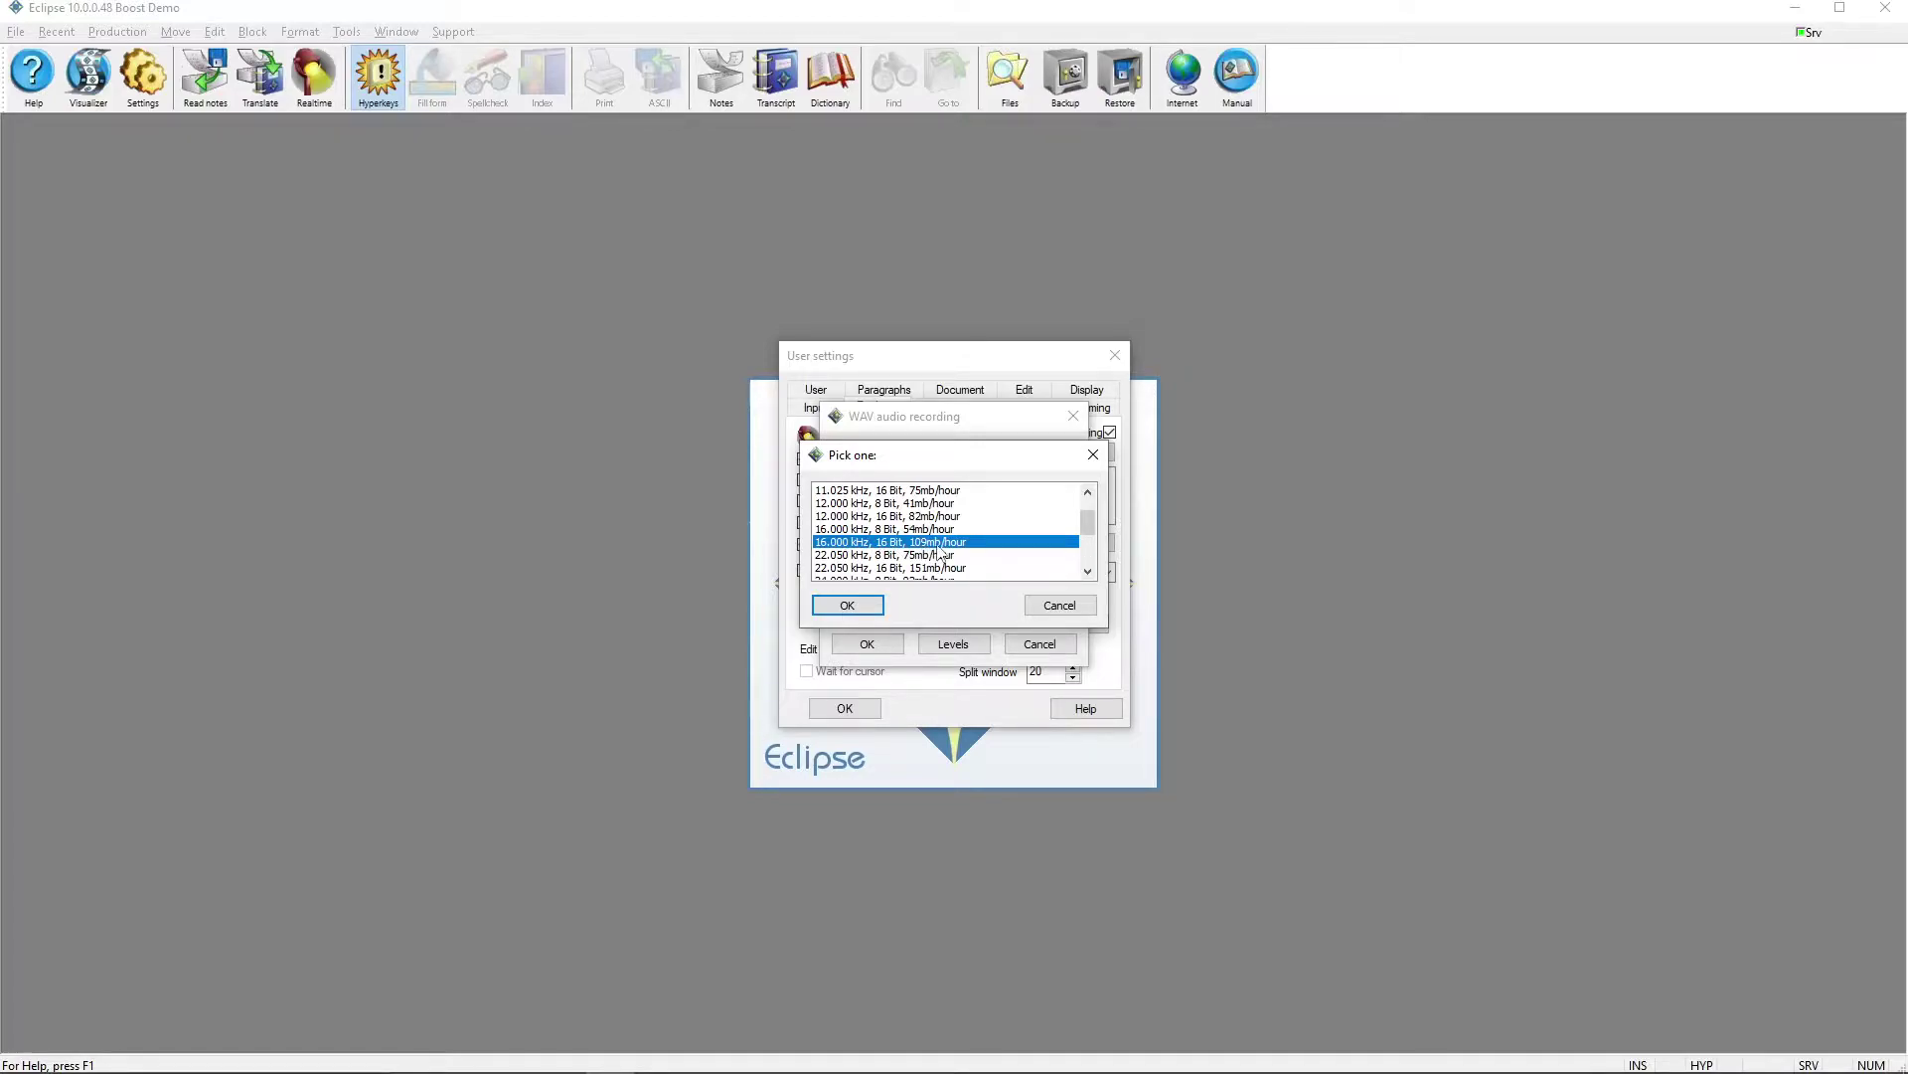
left_click(848, 605)
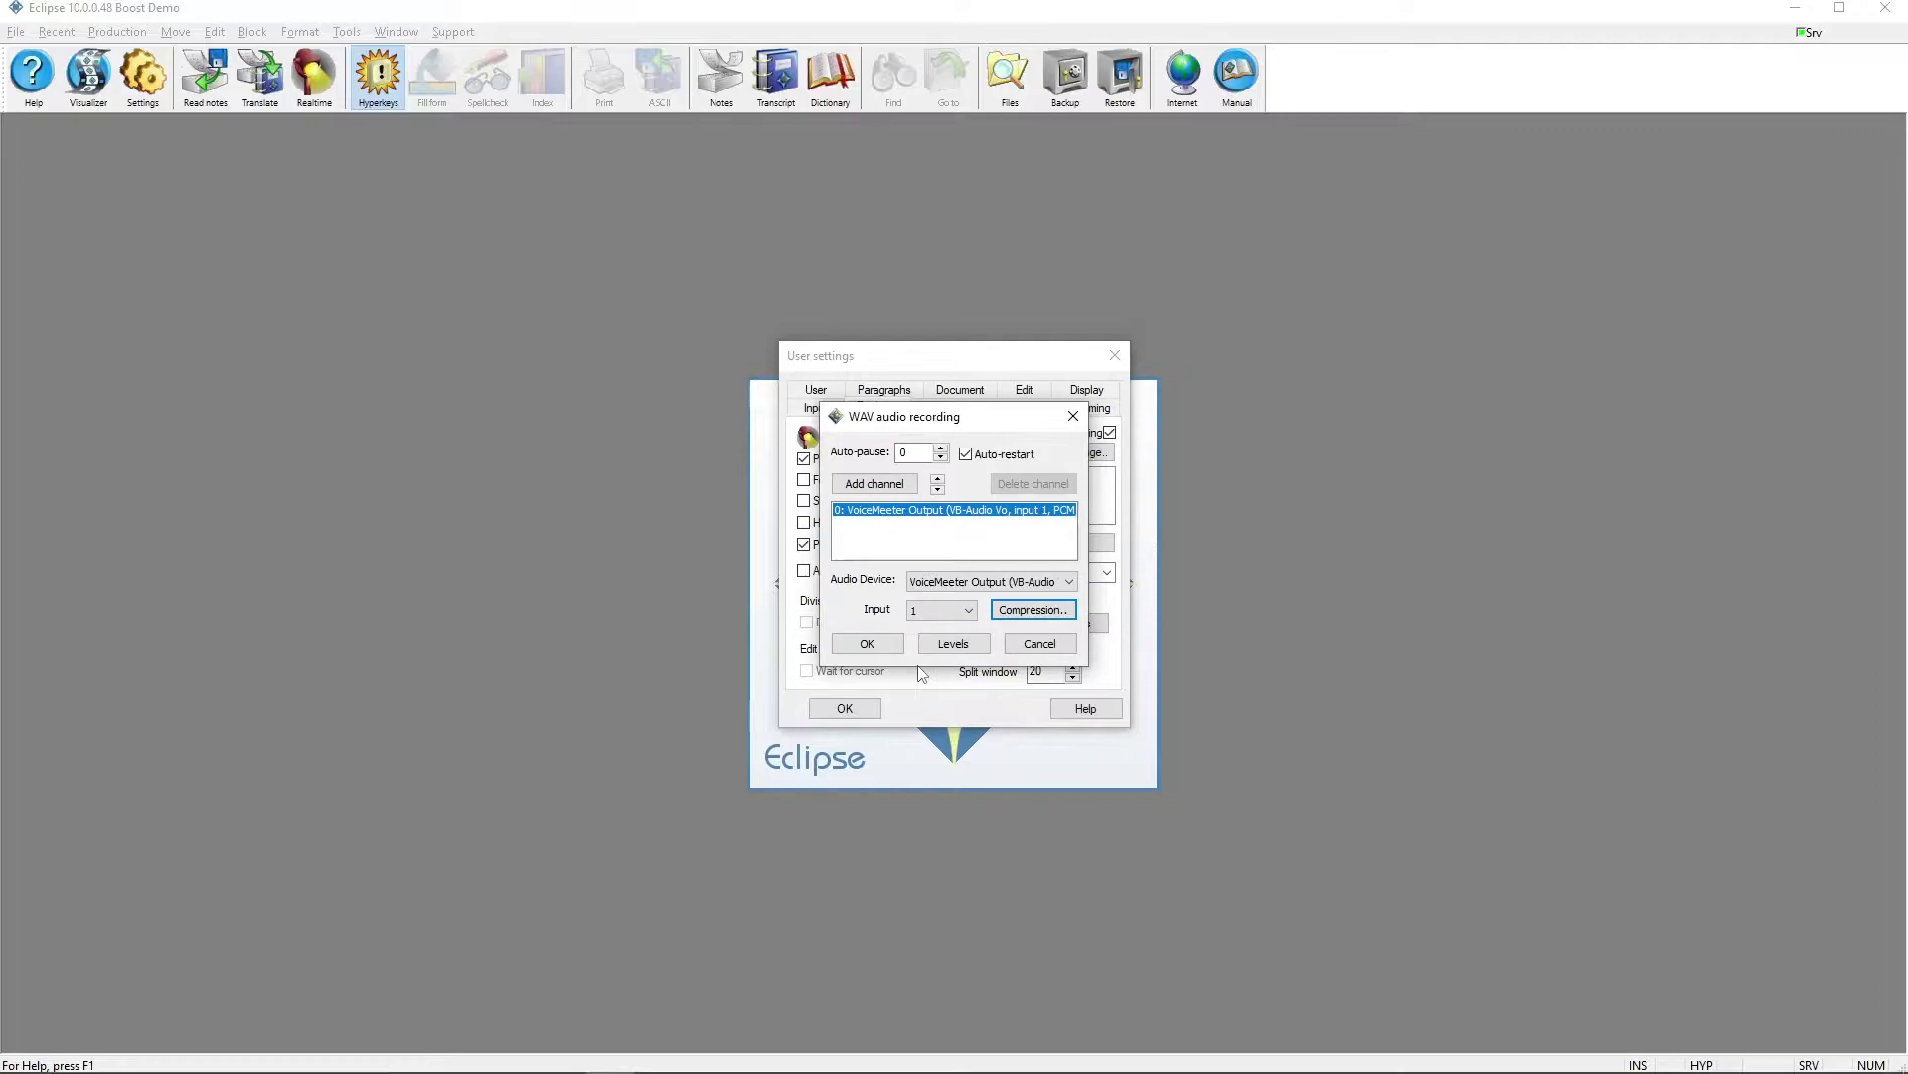
left_click(867, 644)
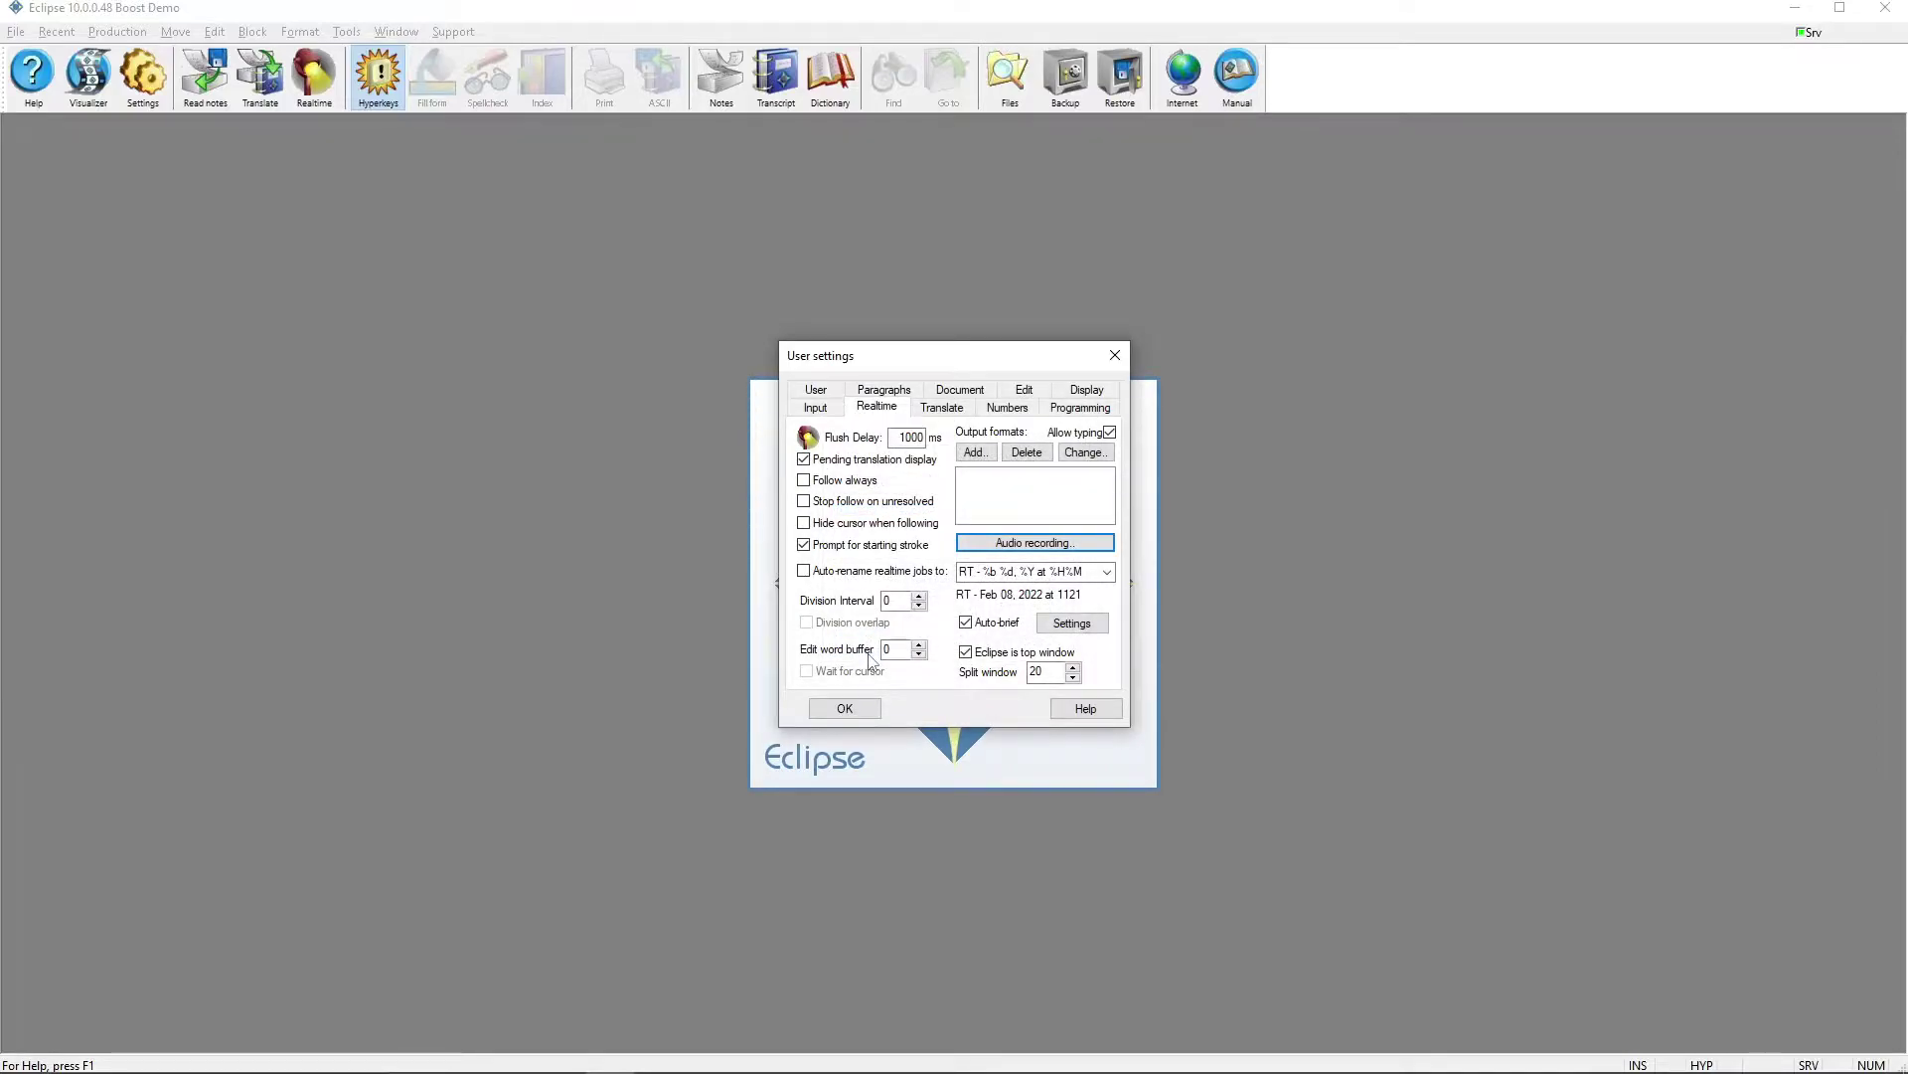
Review the translation and Translation Magic settings, then accept and close the user settings
left_click(941, 407)
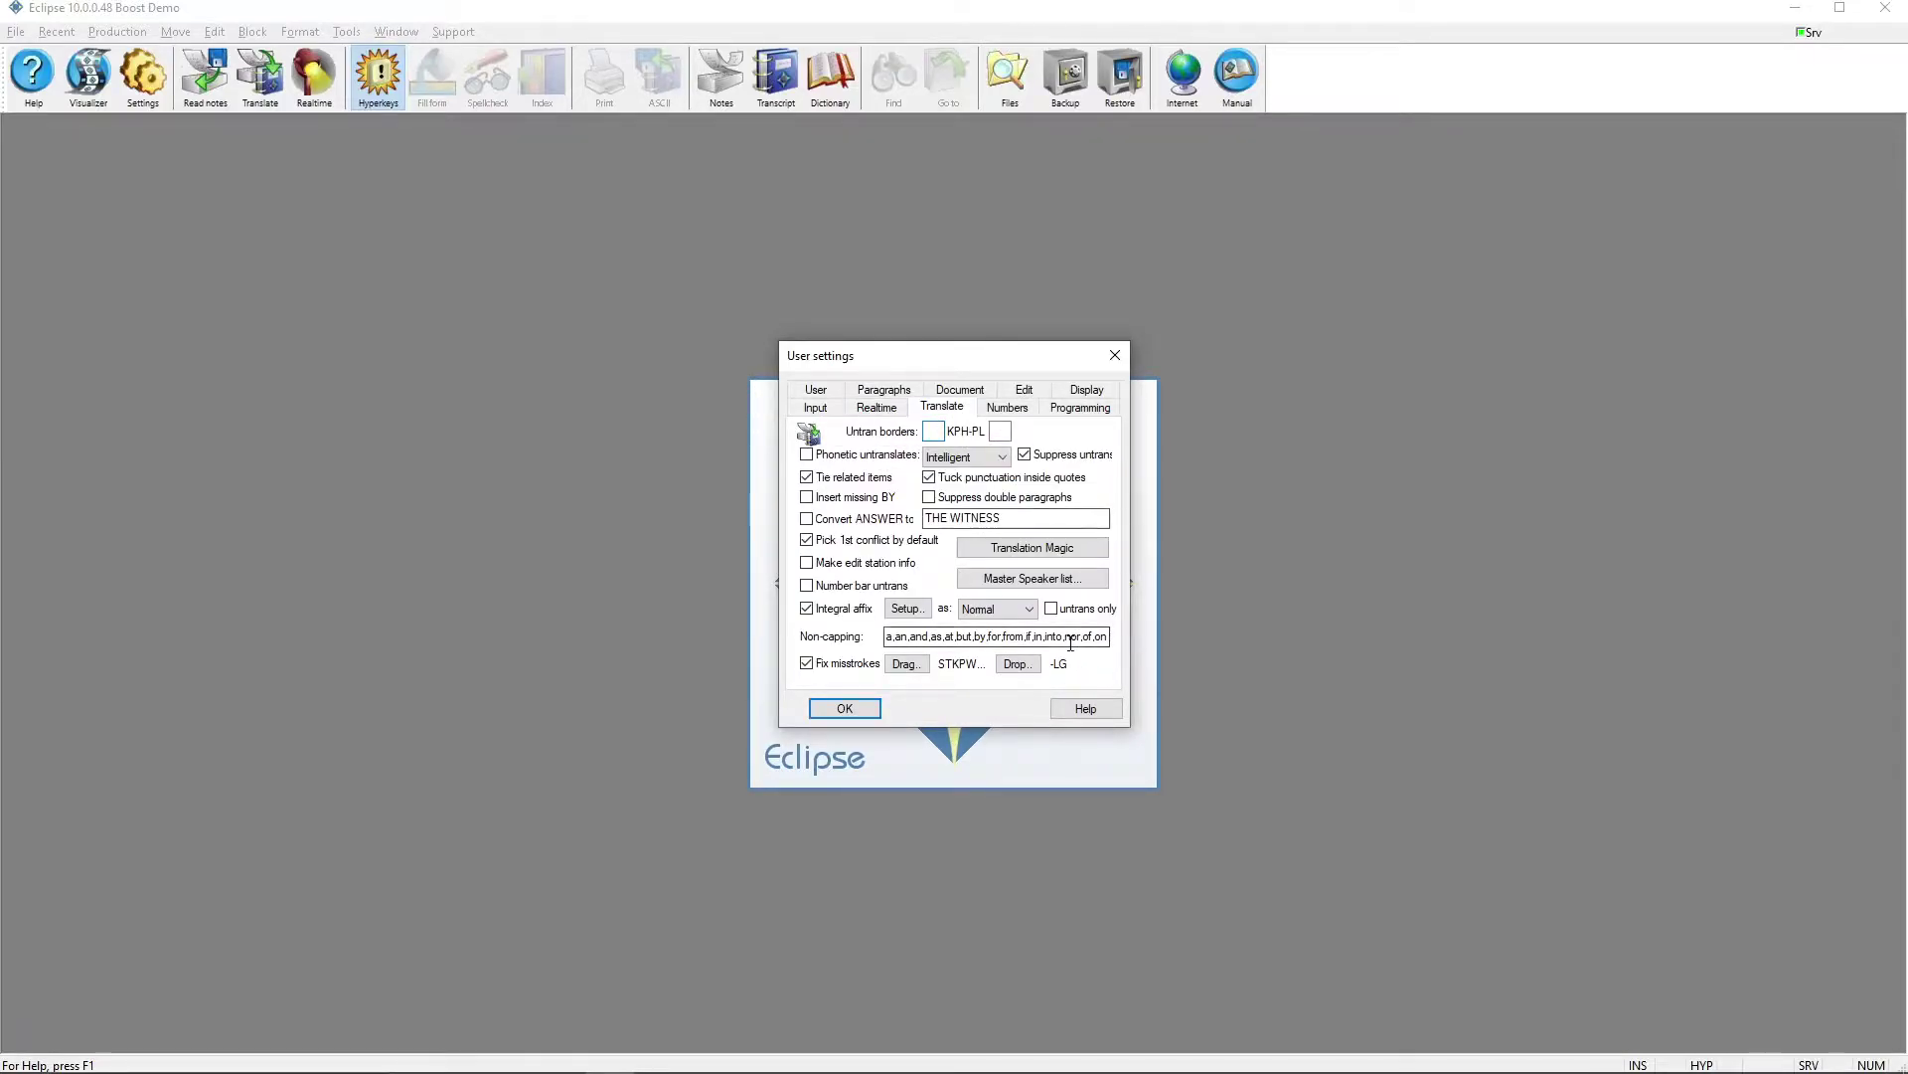
left_click(1014, 549)
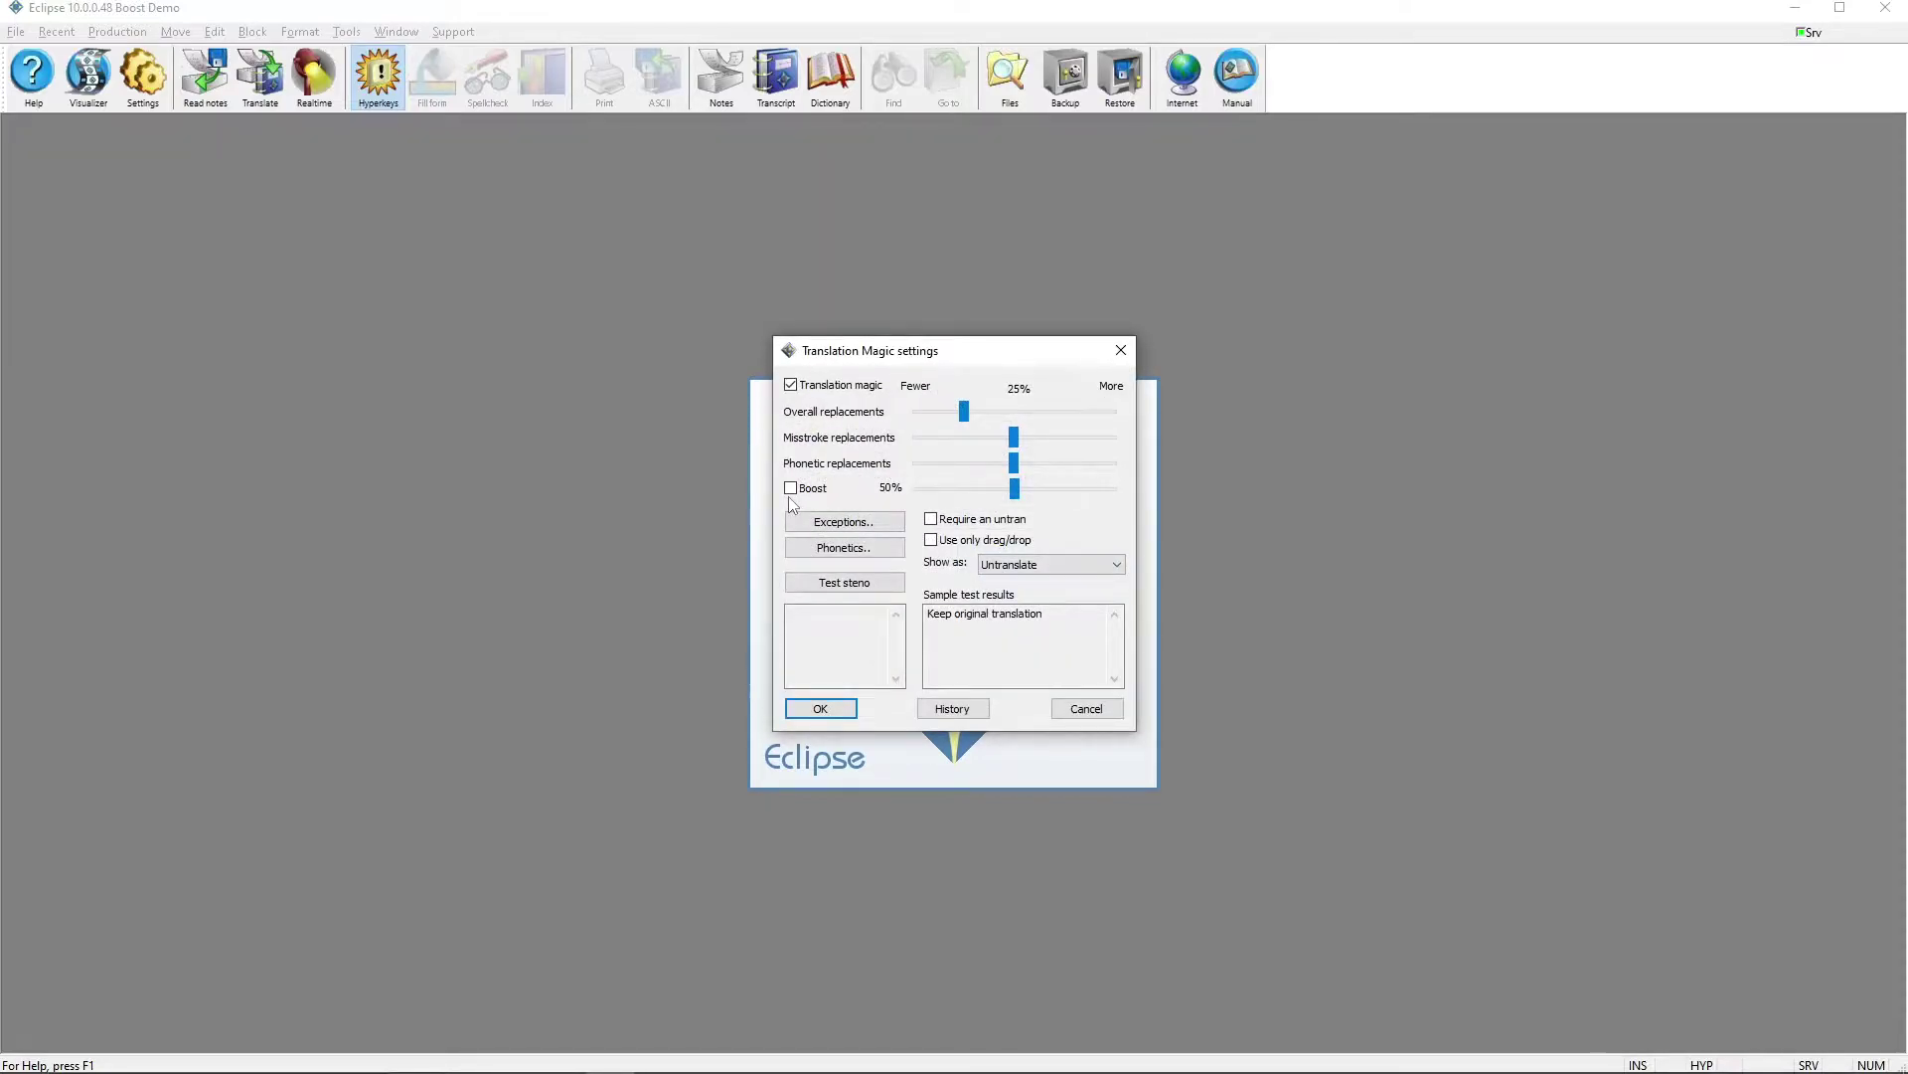
key("Return")
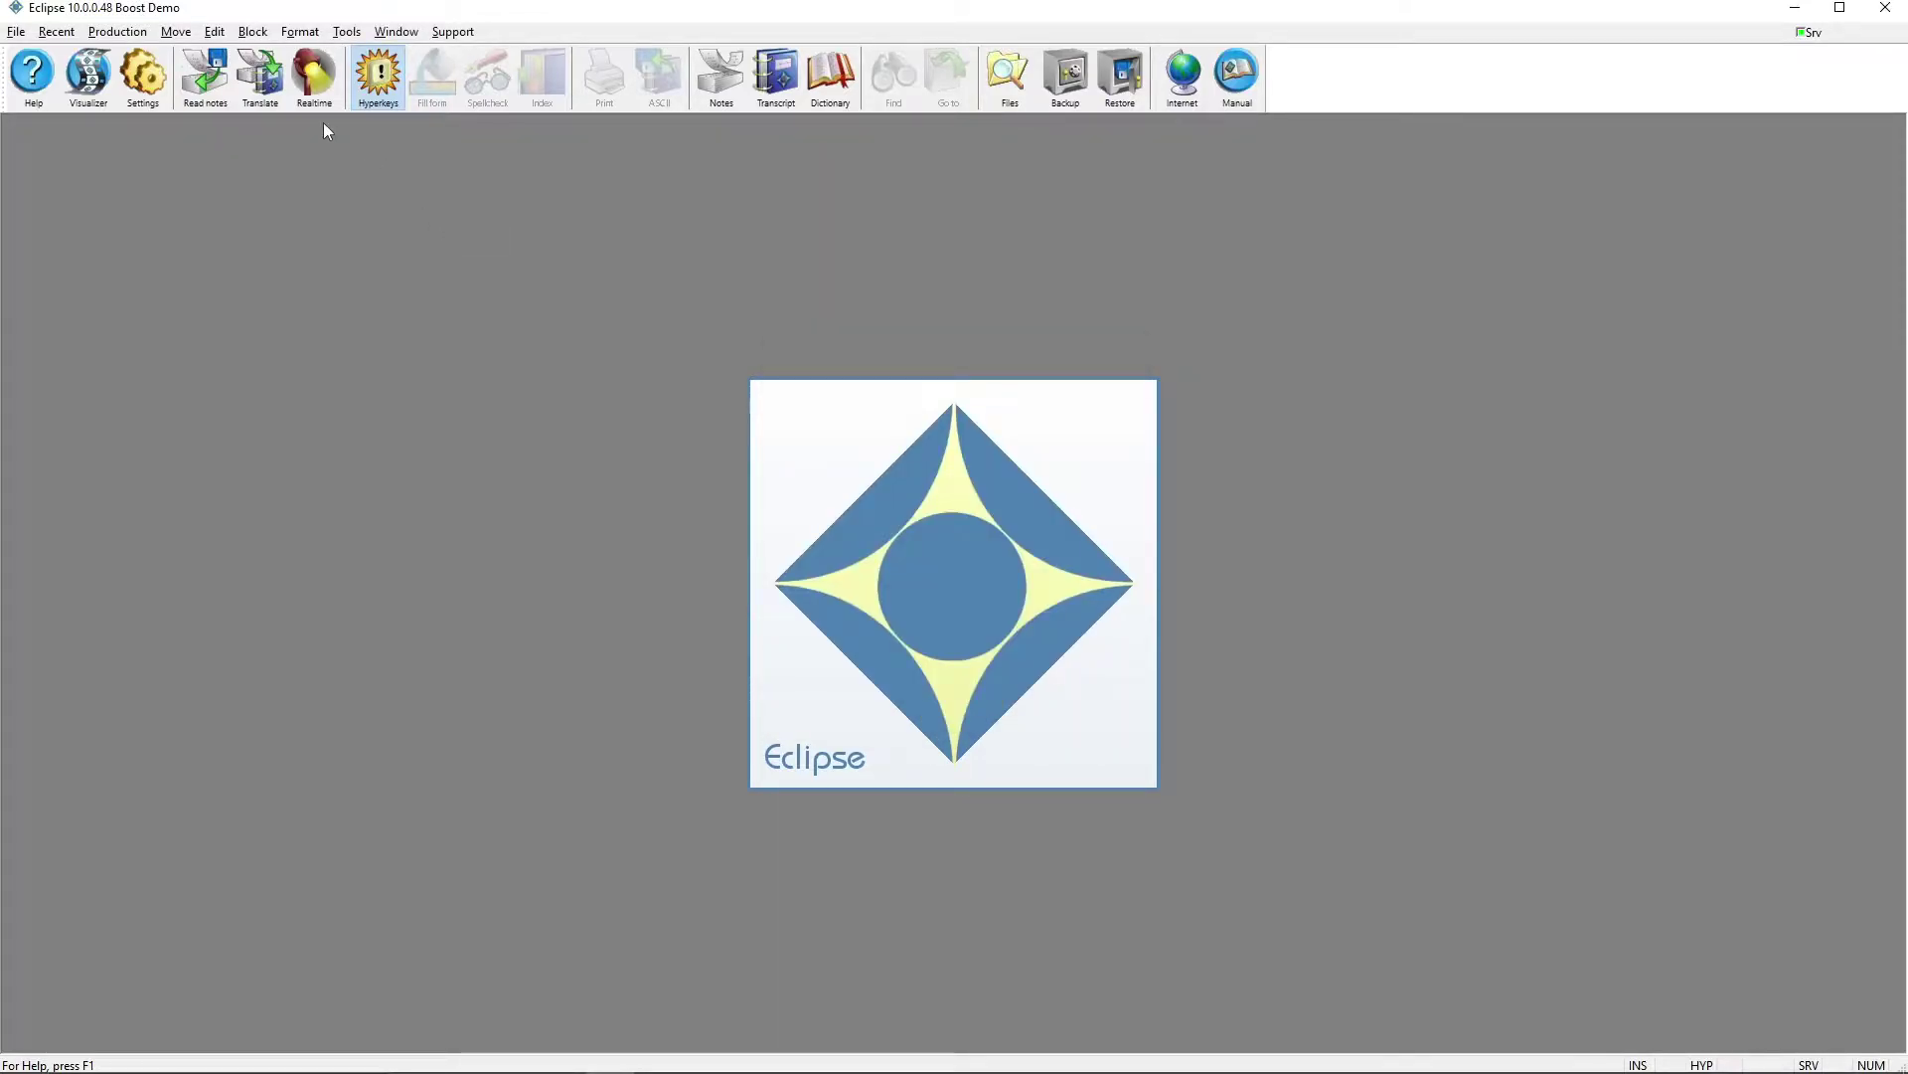
left_click(261, 79)
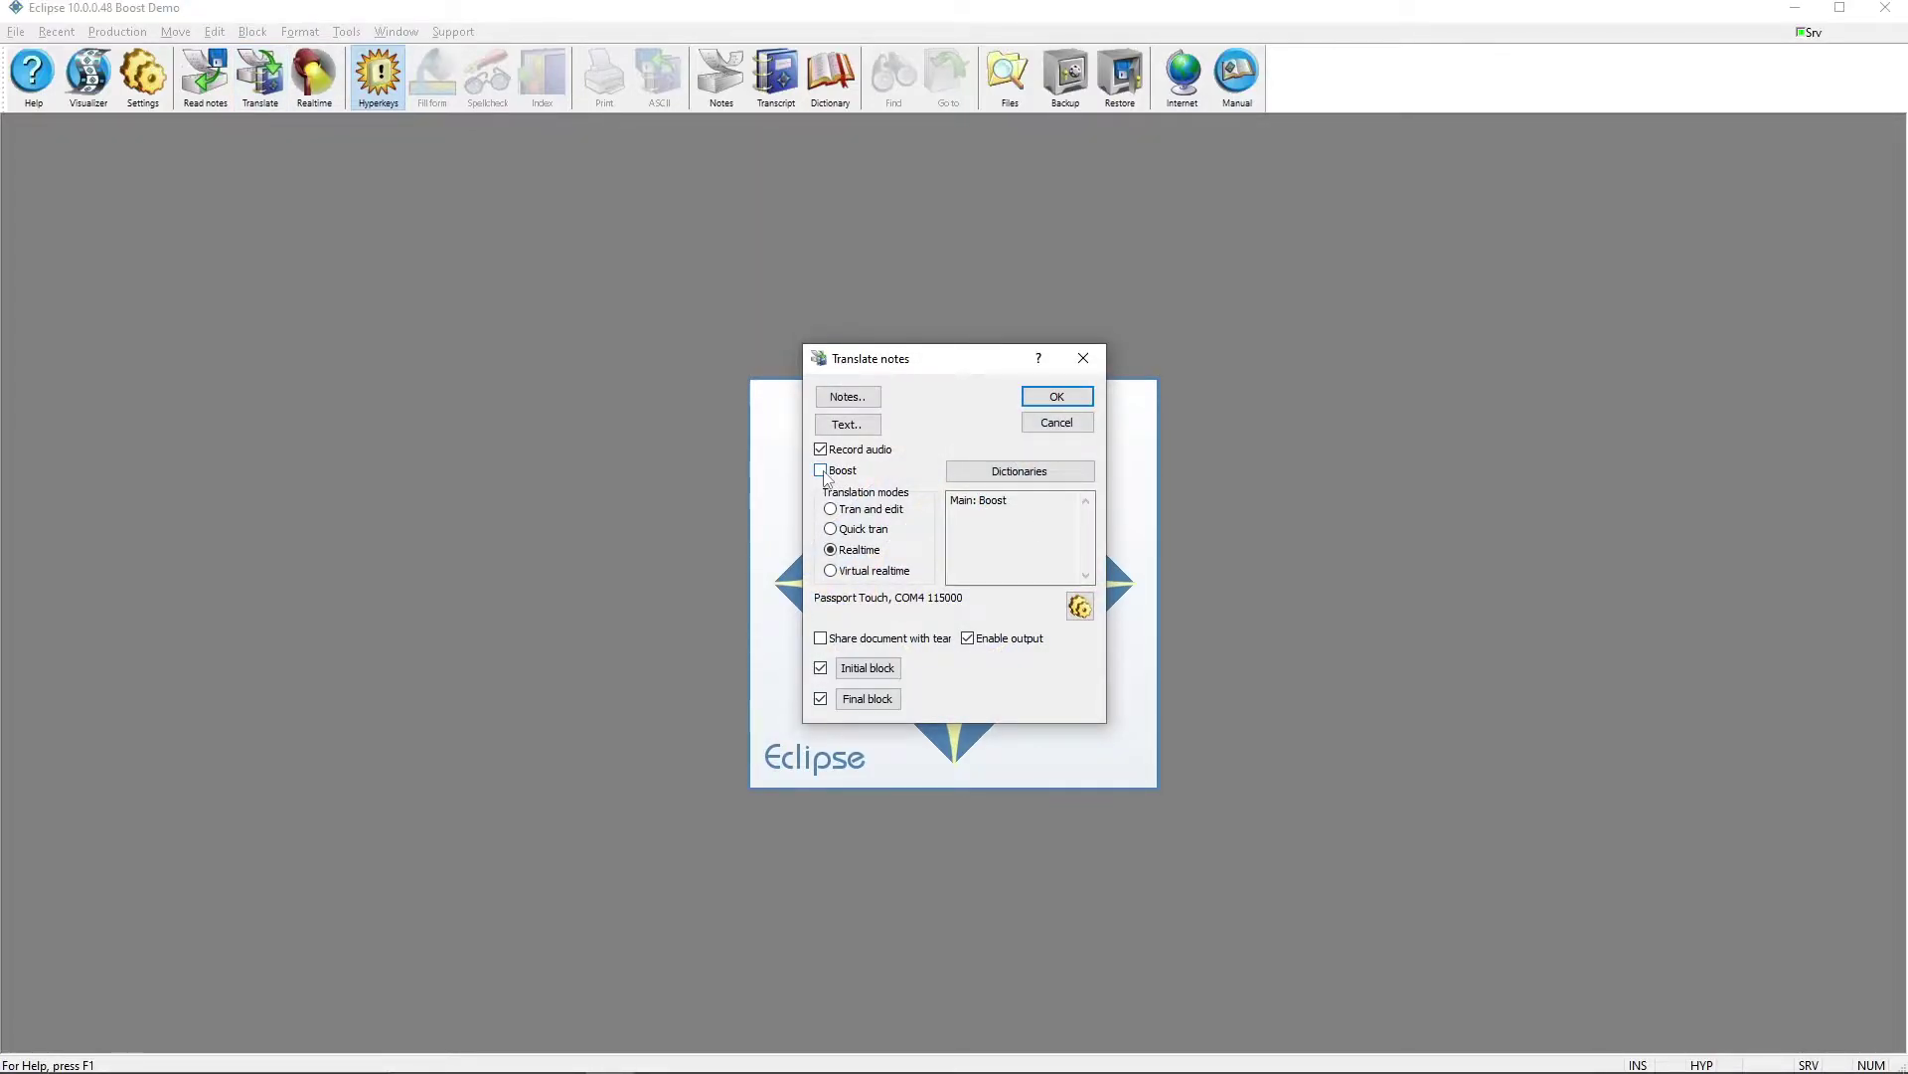
key("Escape")
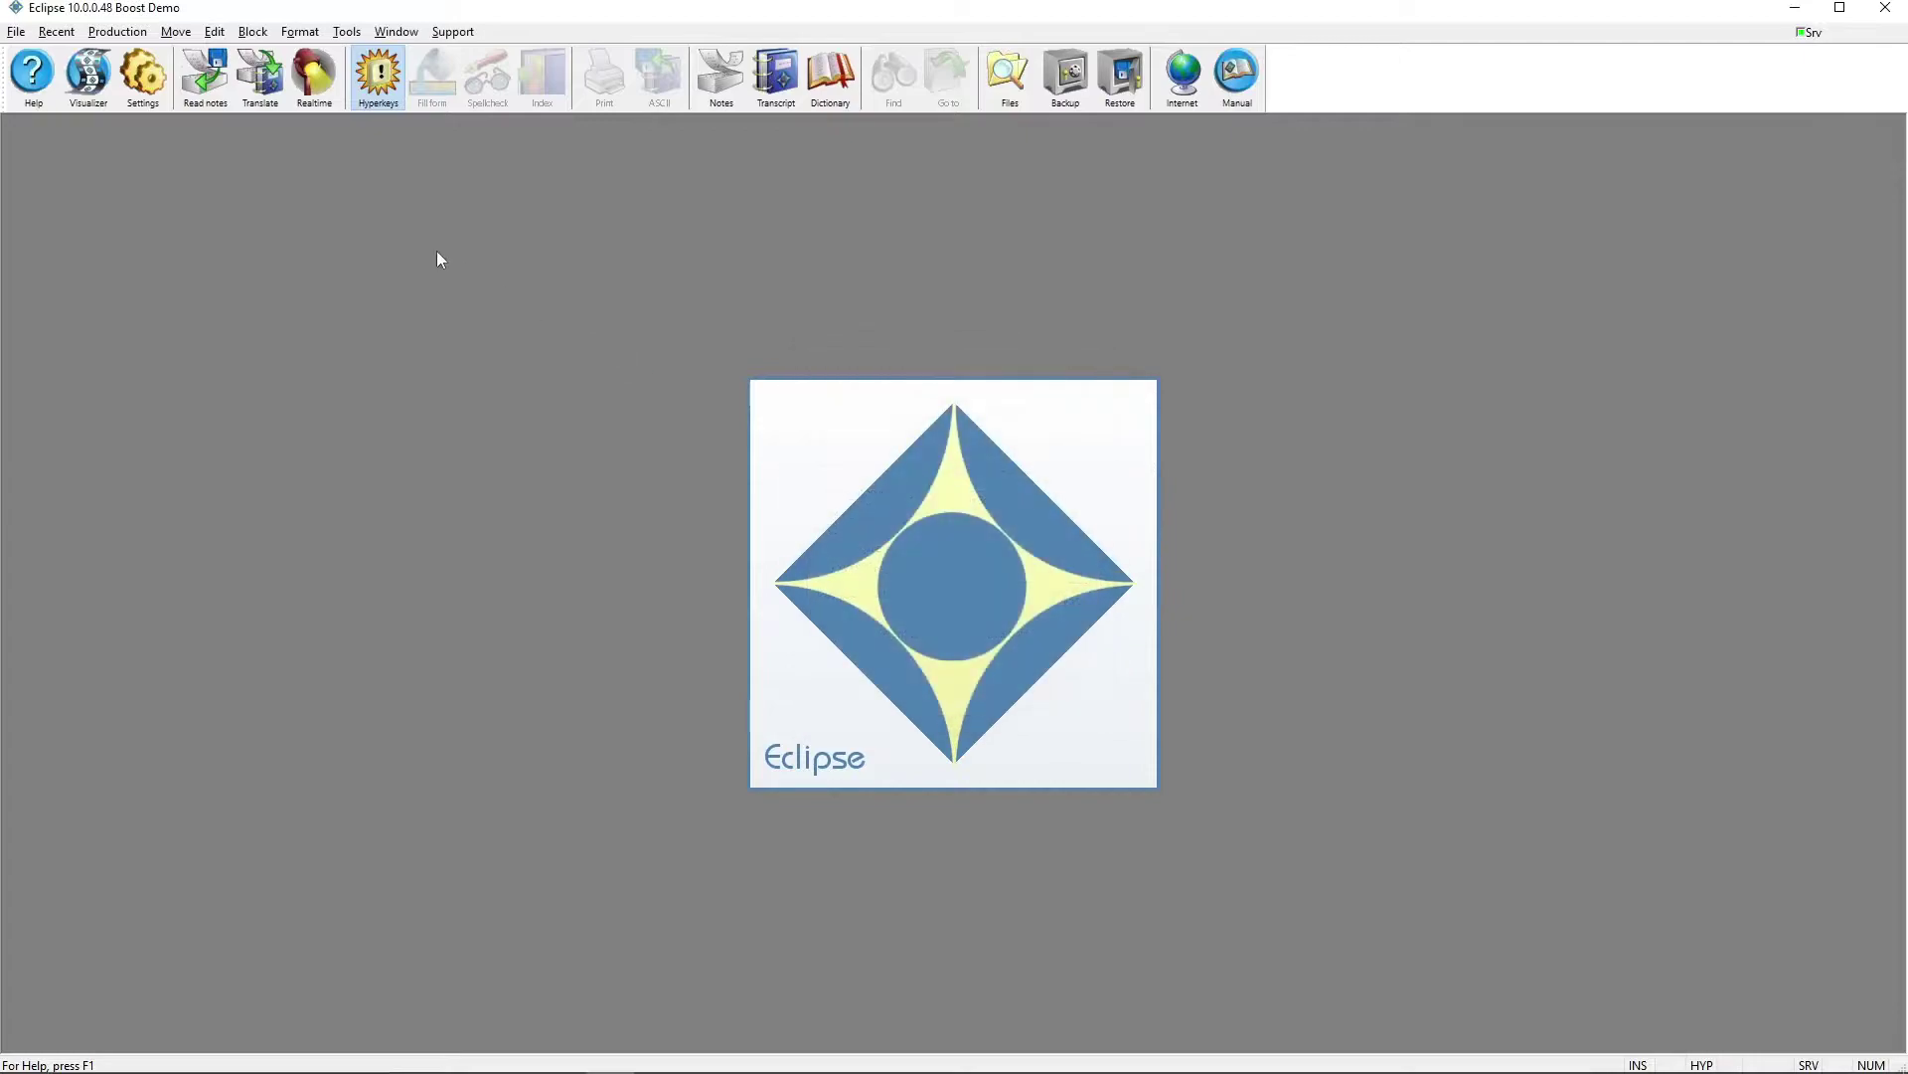
left_click(143, 78)
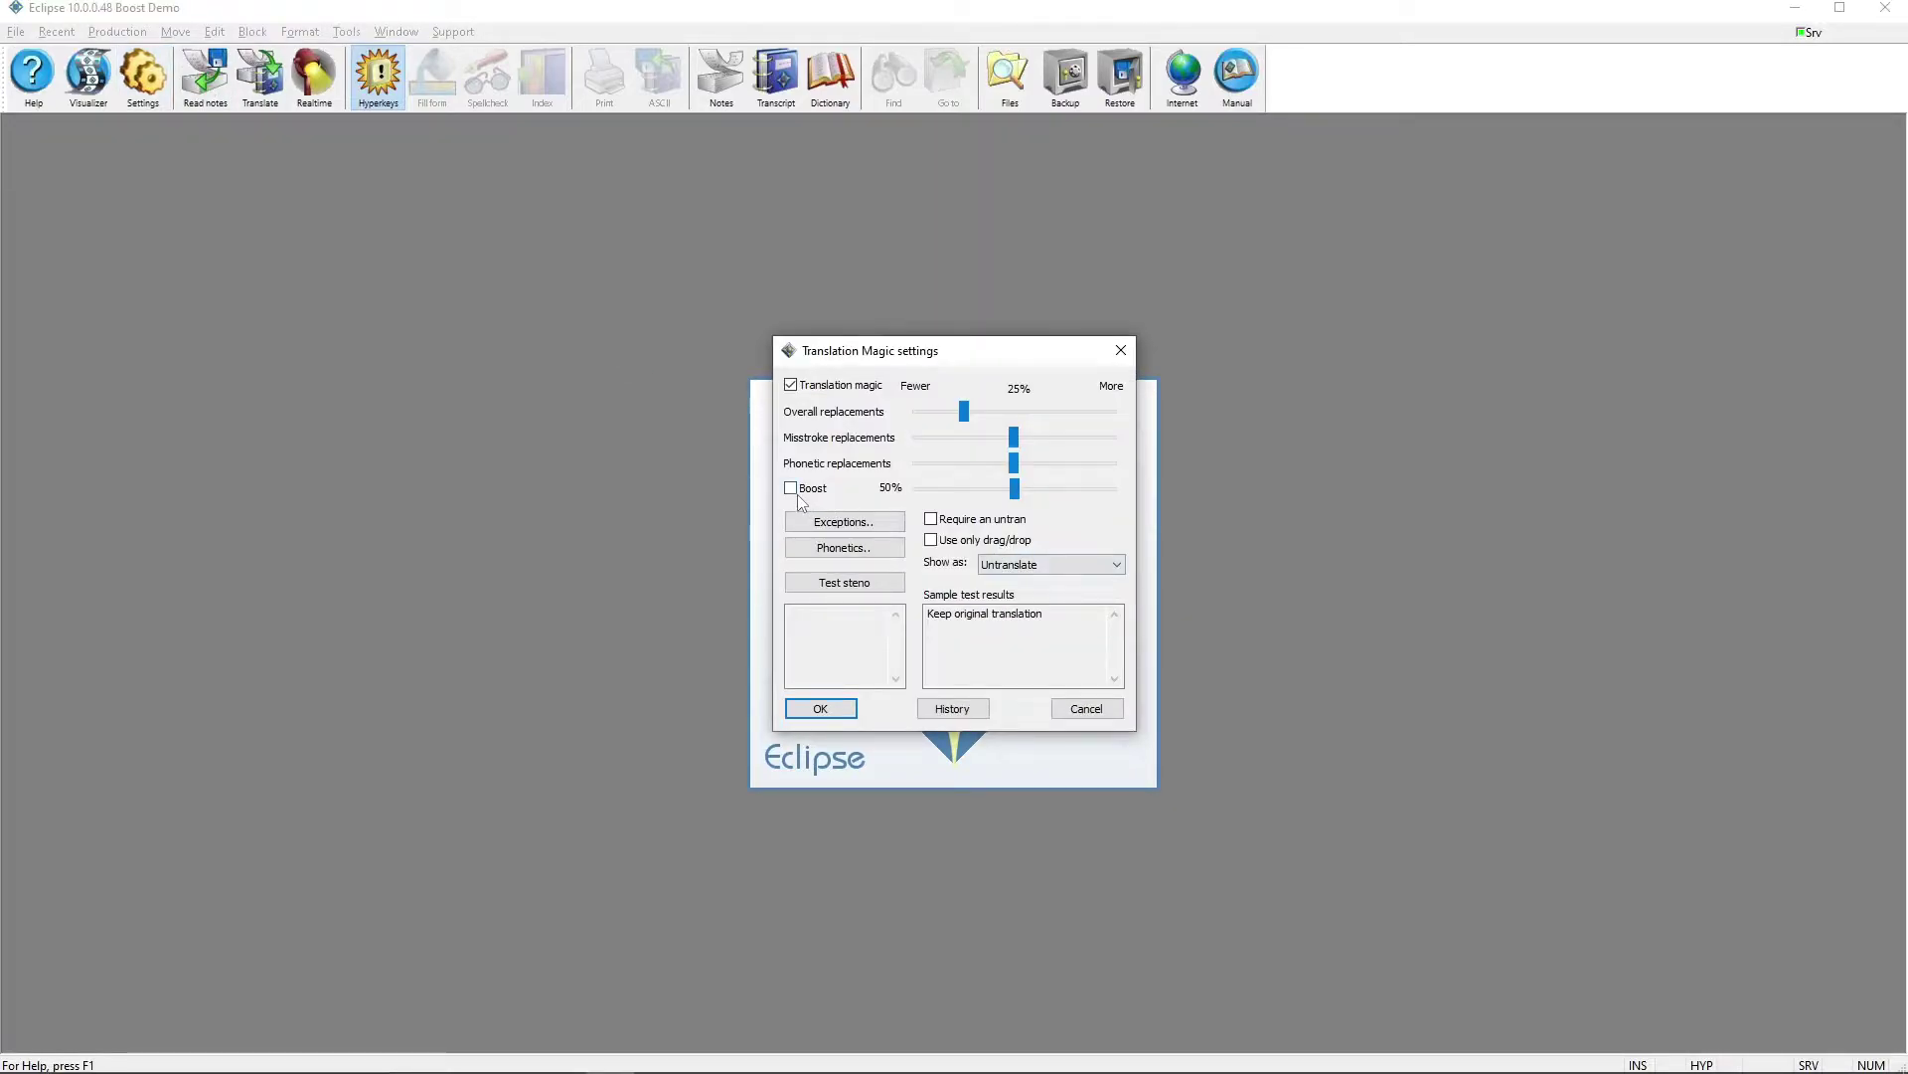
left_click(821, 707)
left_click(844, 704)
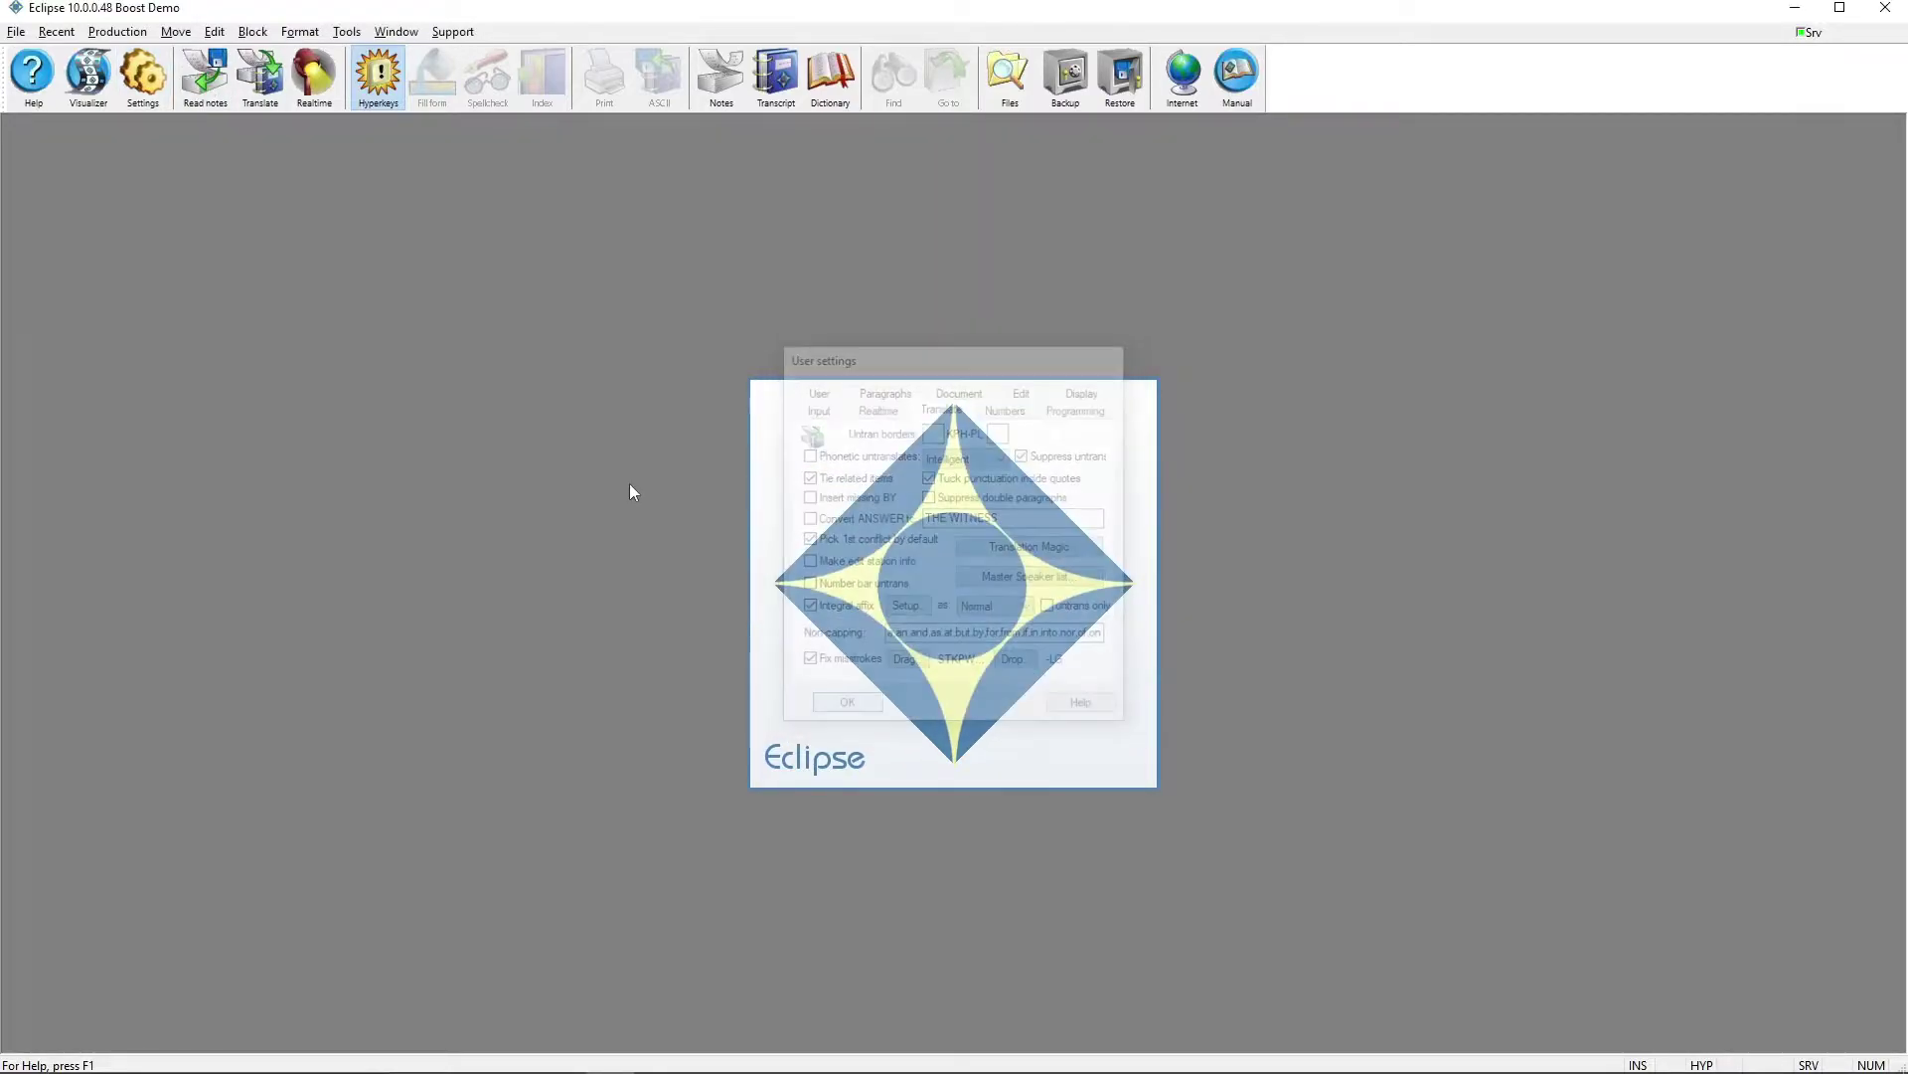
Start a Boost-enabled realtime translation saved as 'Boost Sample' with the default starting stroke
left_click(270, 88)
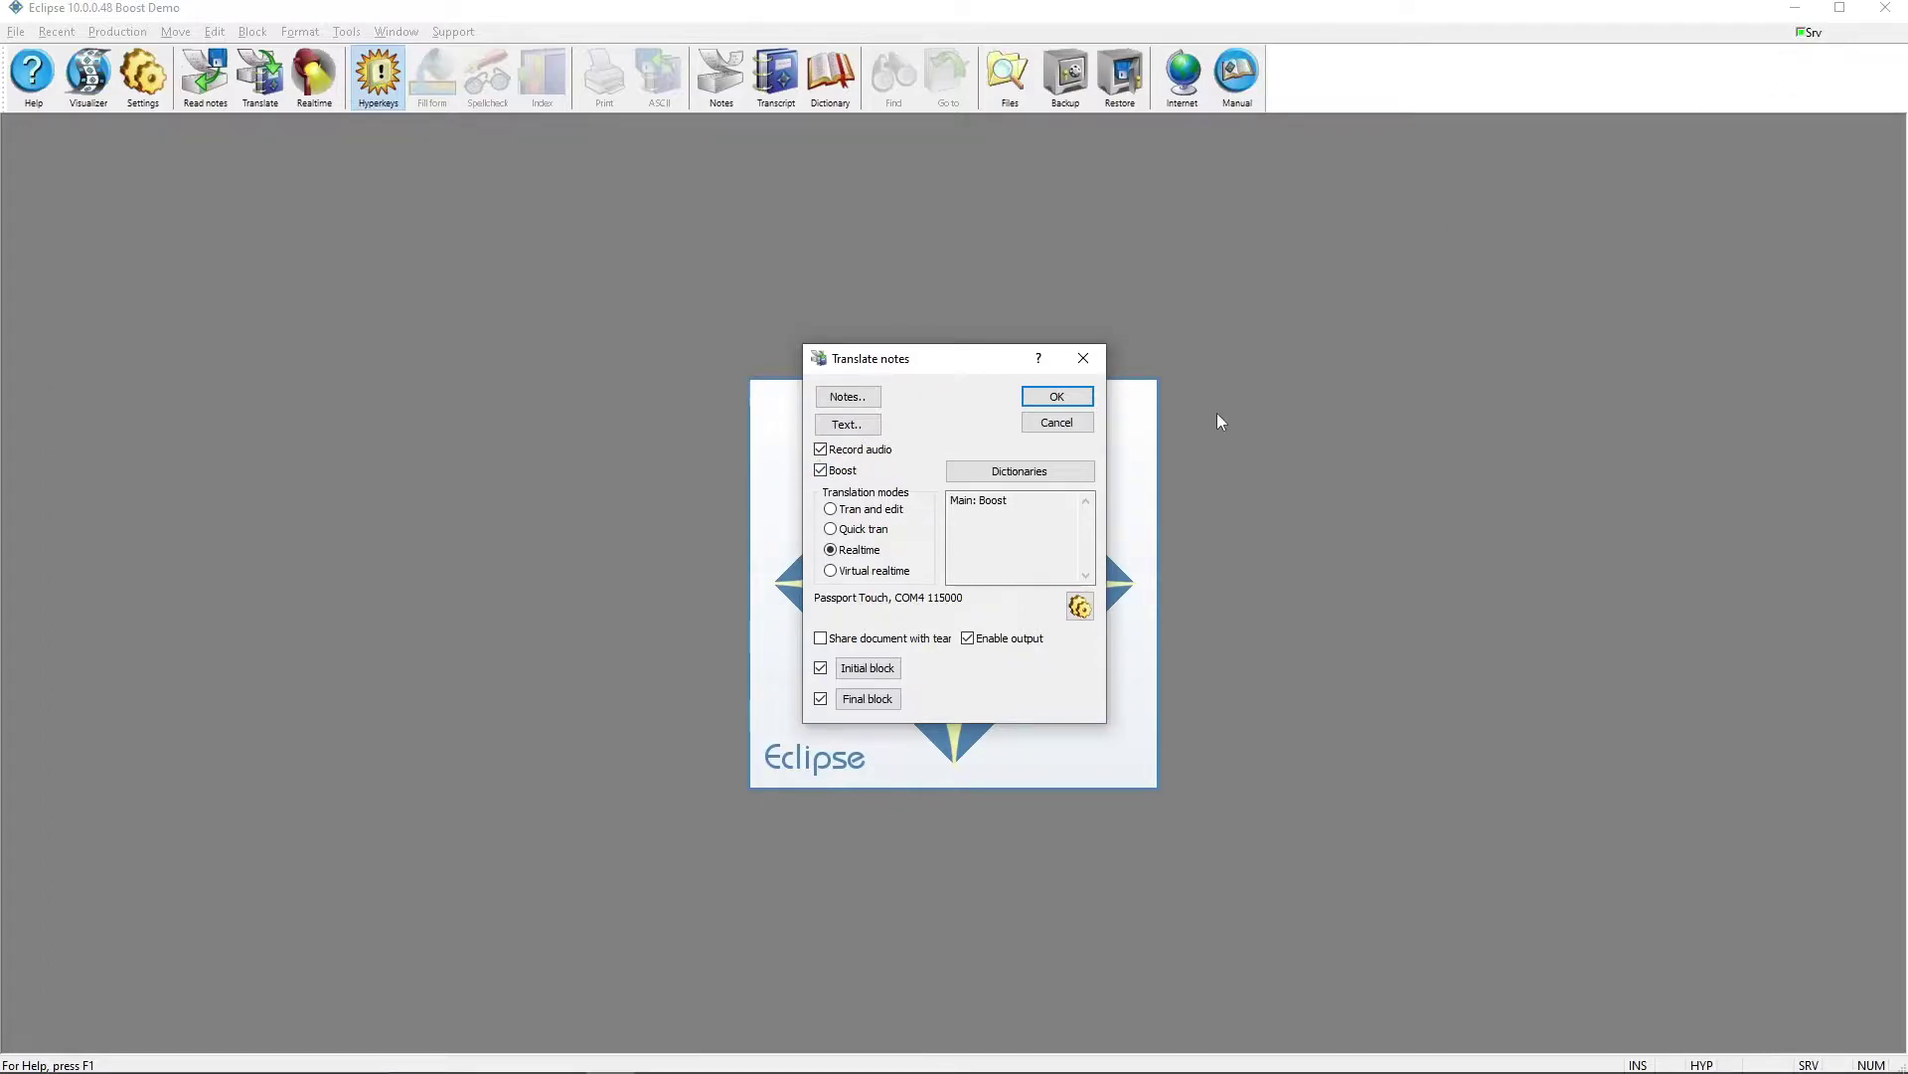
left_click(1055, 398)
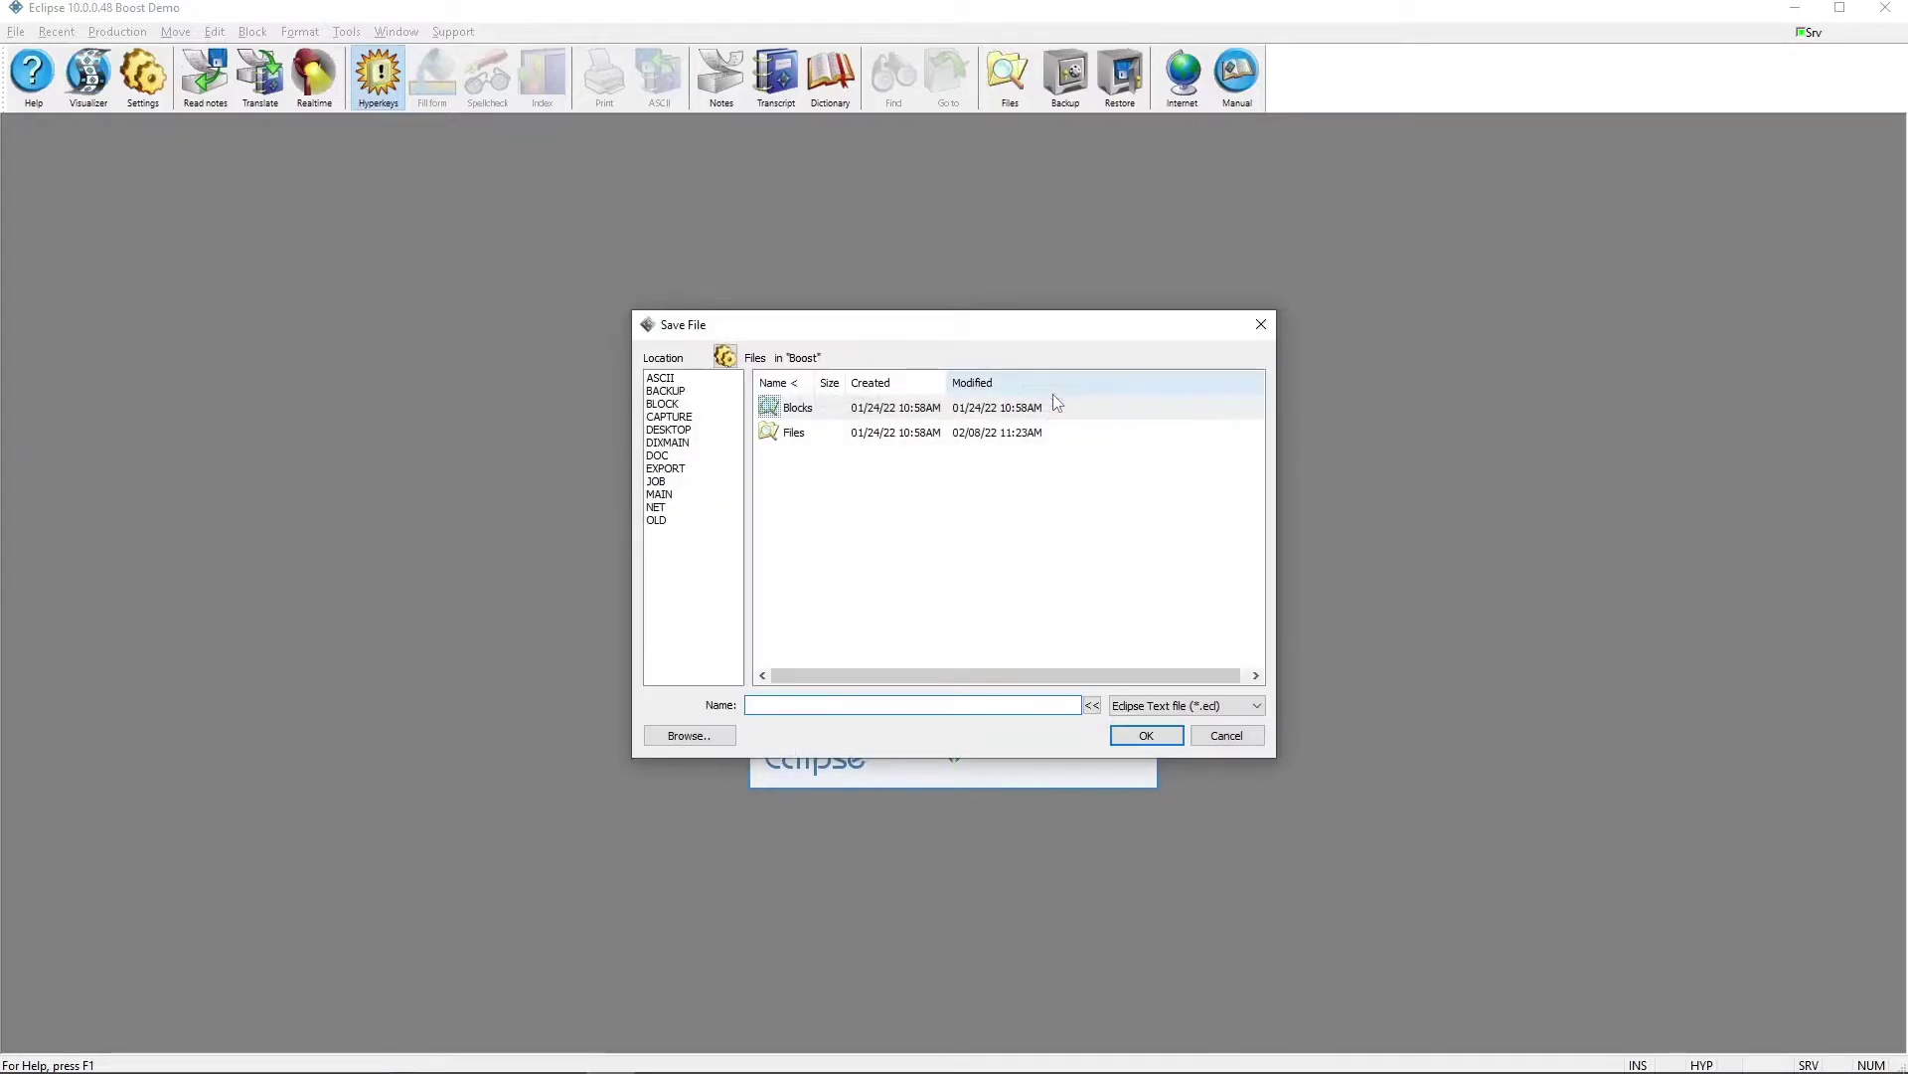
type("Boost Sample")
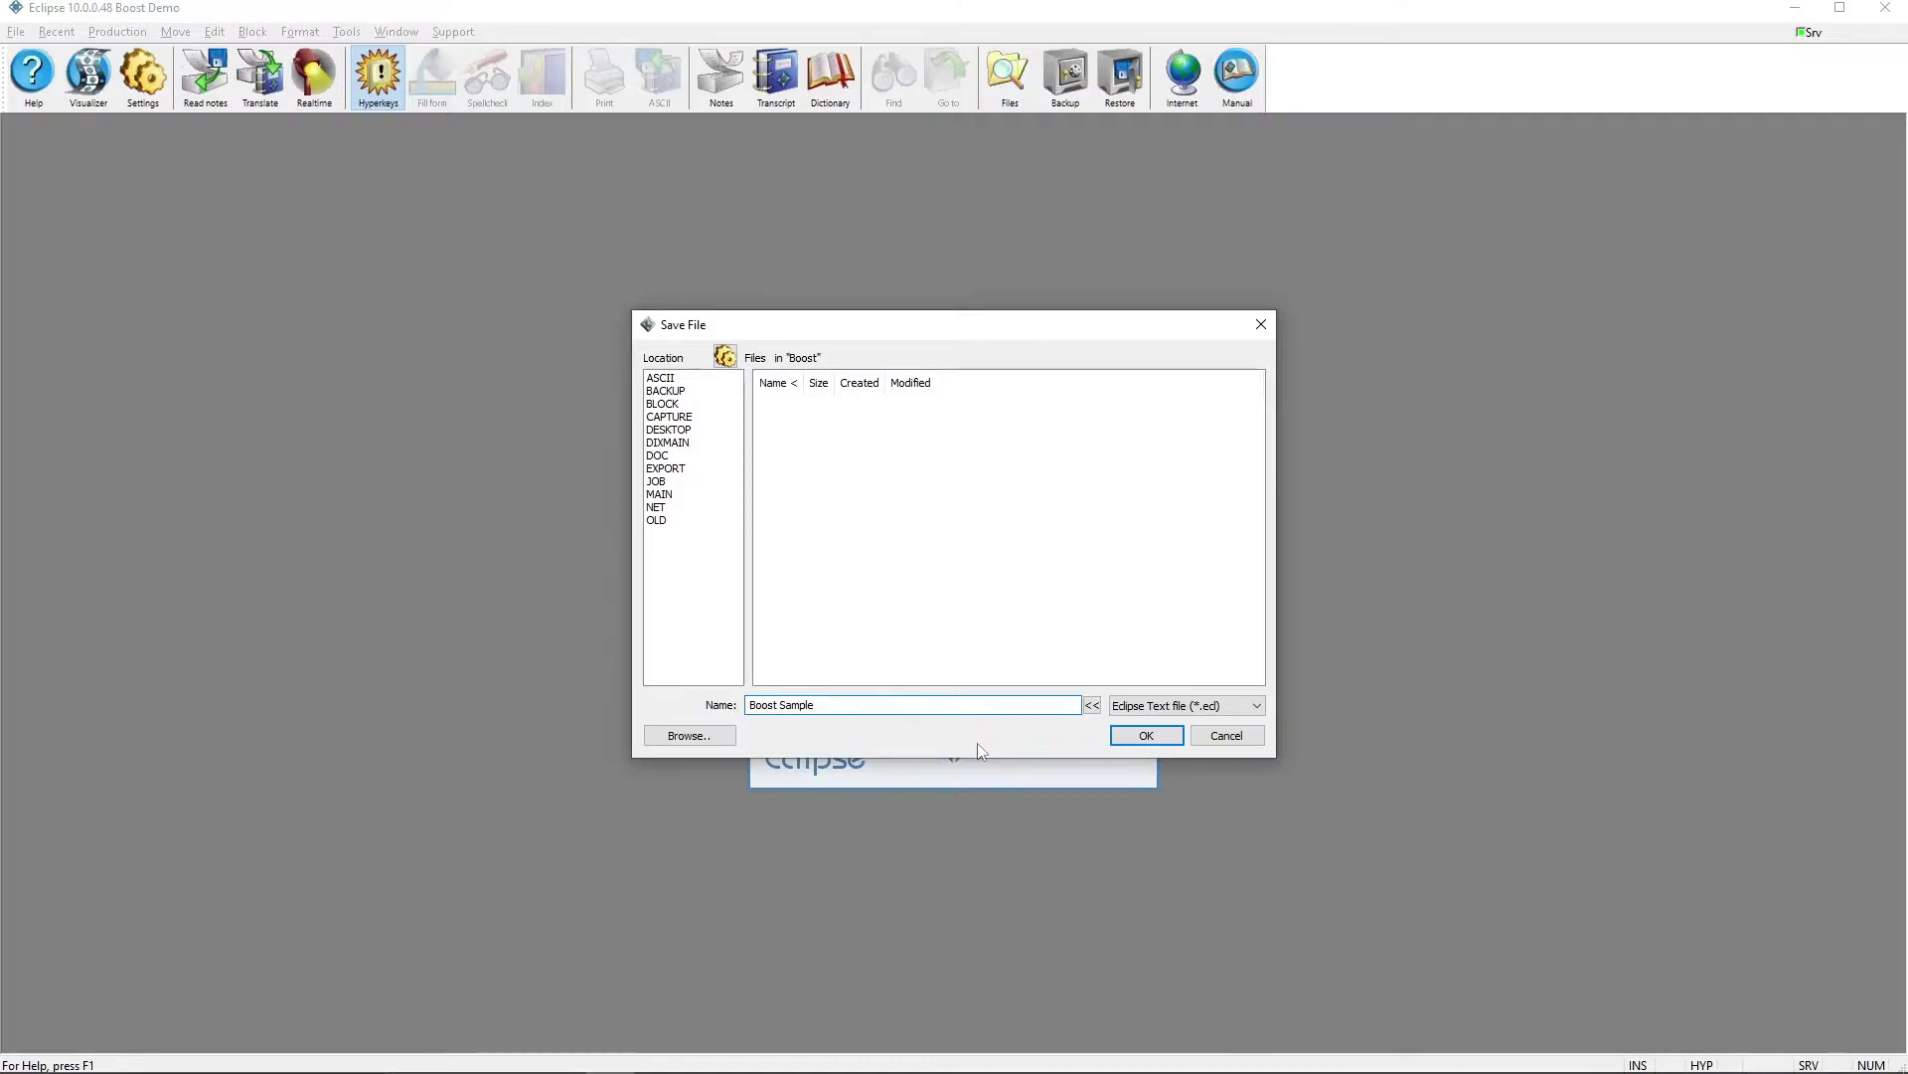
left_click(1146, 734)
key("Return")
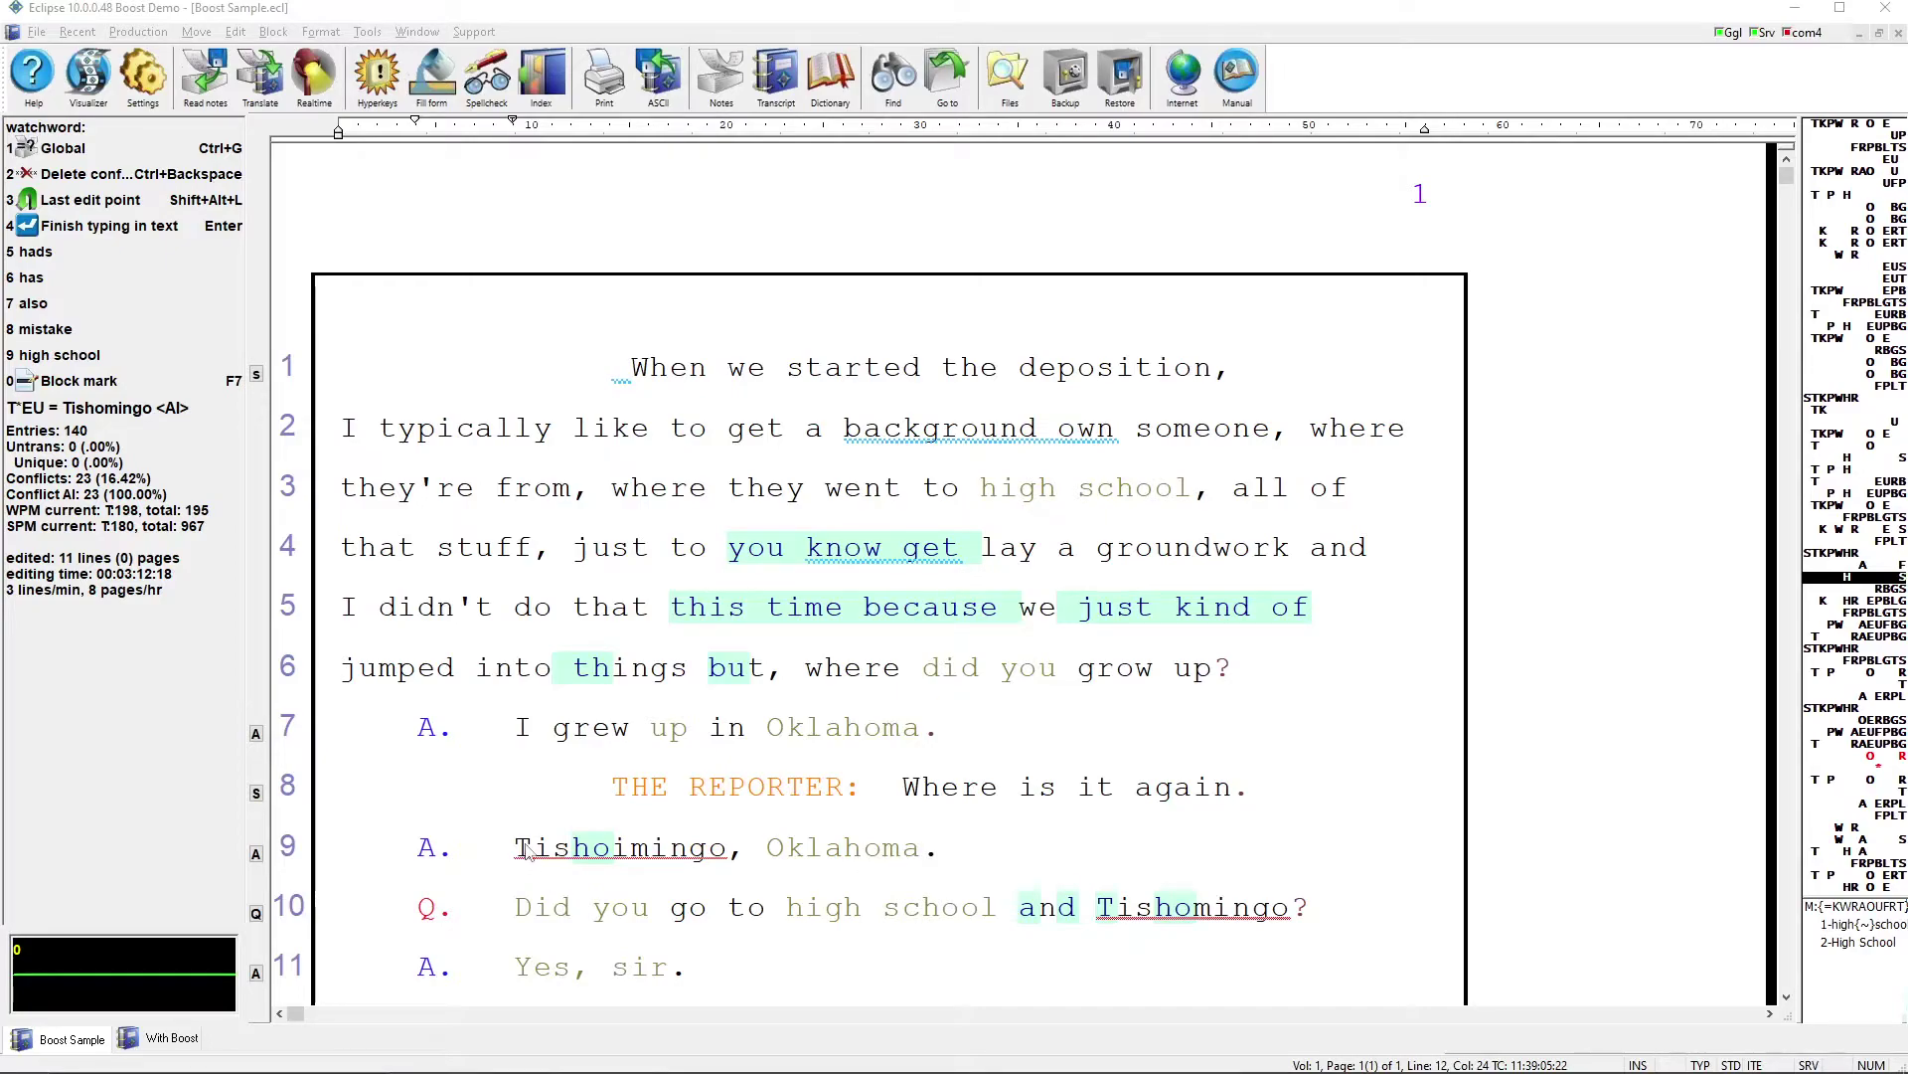
Check the pick list for Tishoimingo on line 9 and the verify options for 'you know get'
left_click(634, 851)
right_click(737, 870)
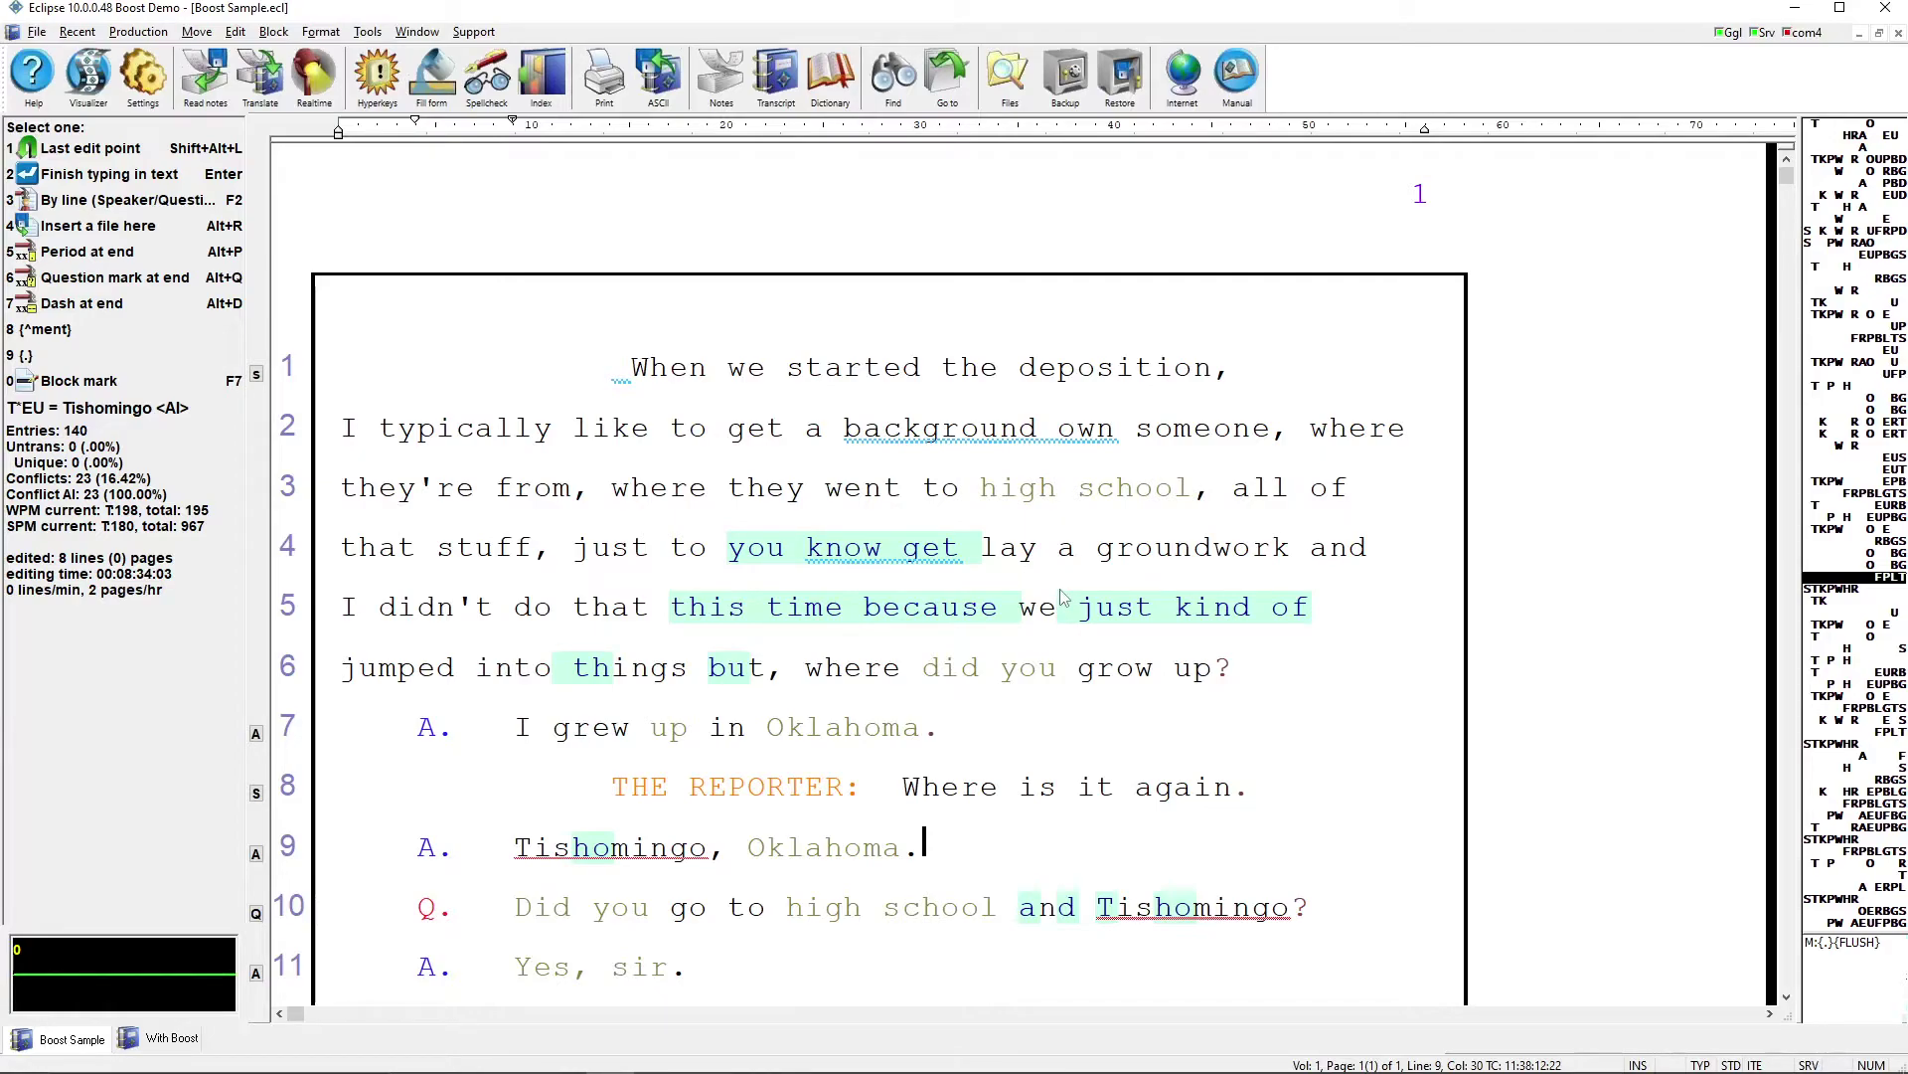
left_click(734, 554)
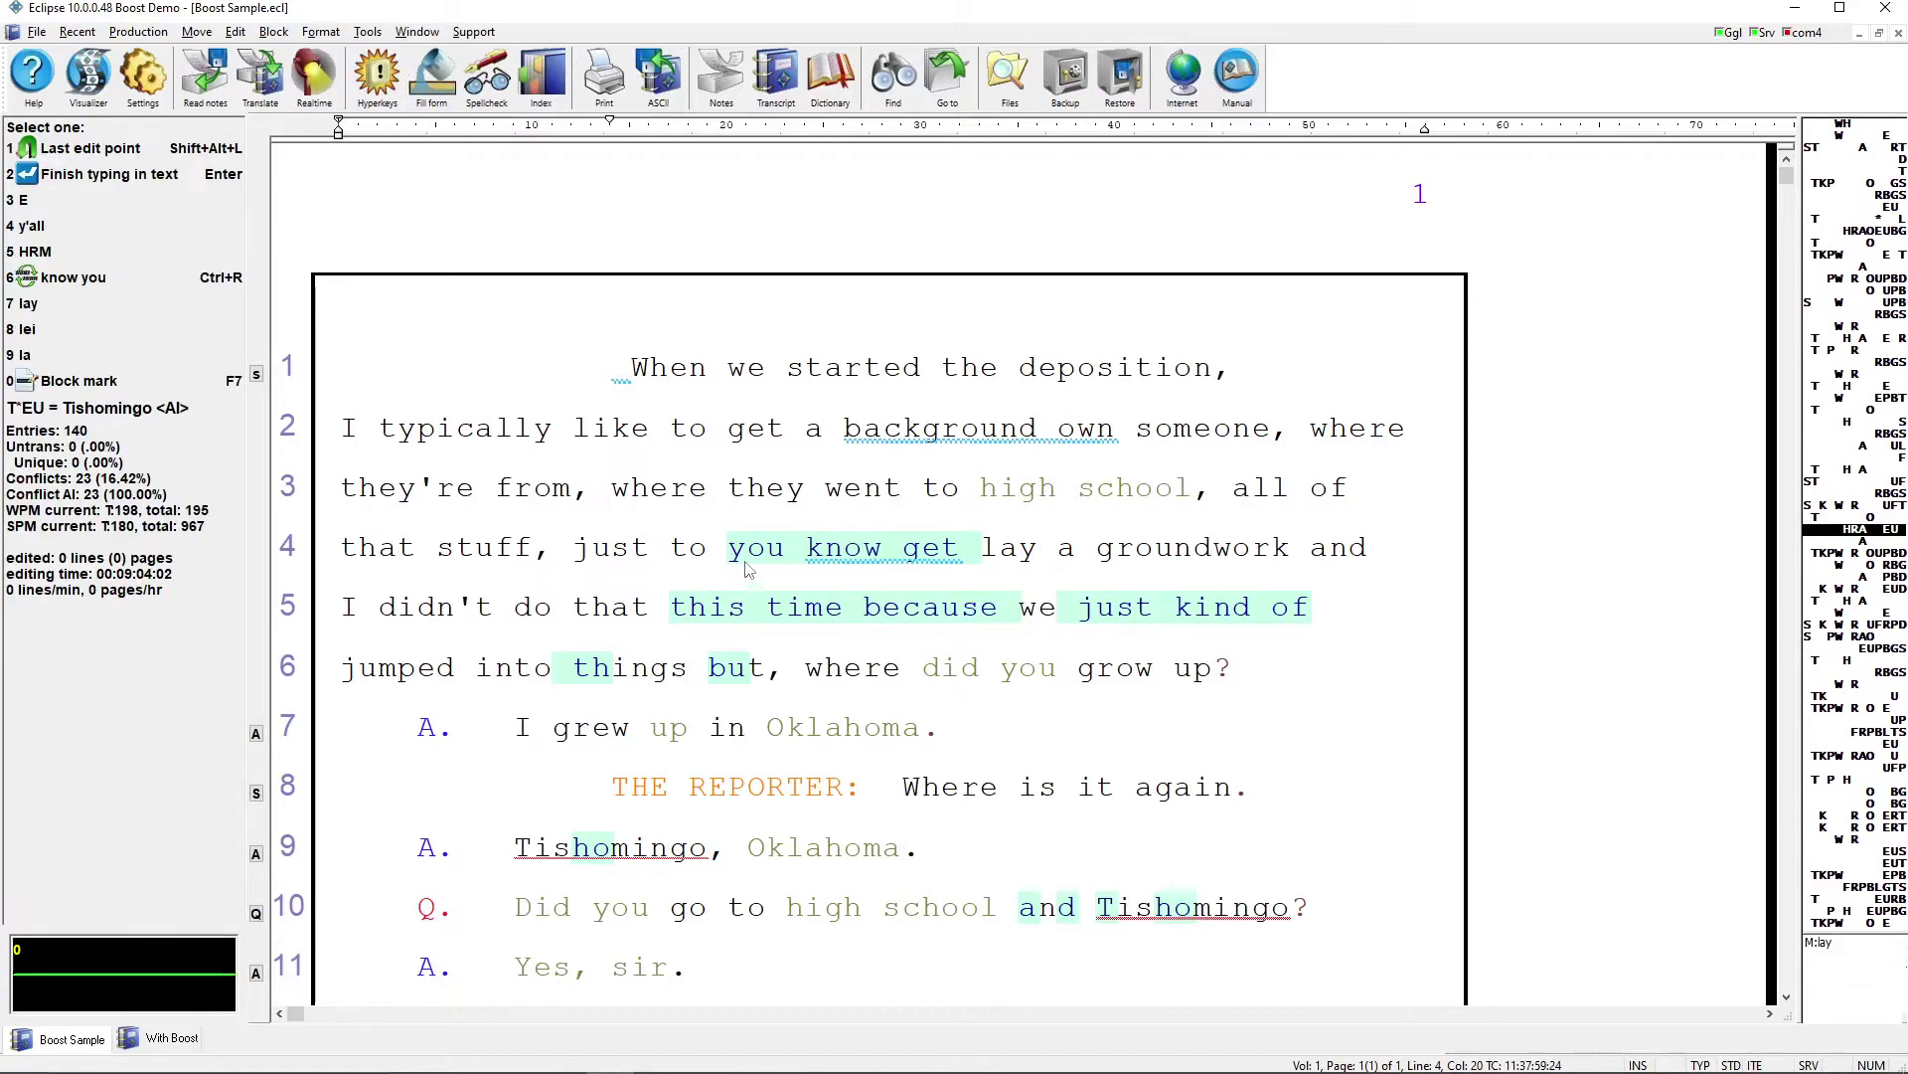
left_click_drag(739, 562, 957, 572)
left_click(955, 559)
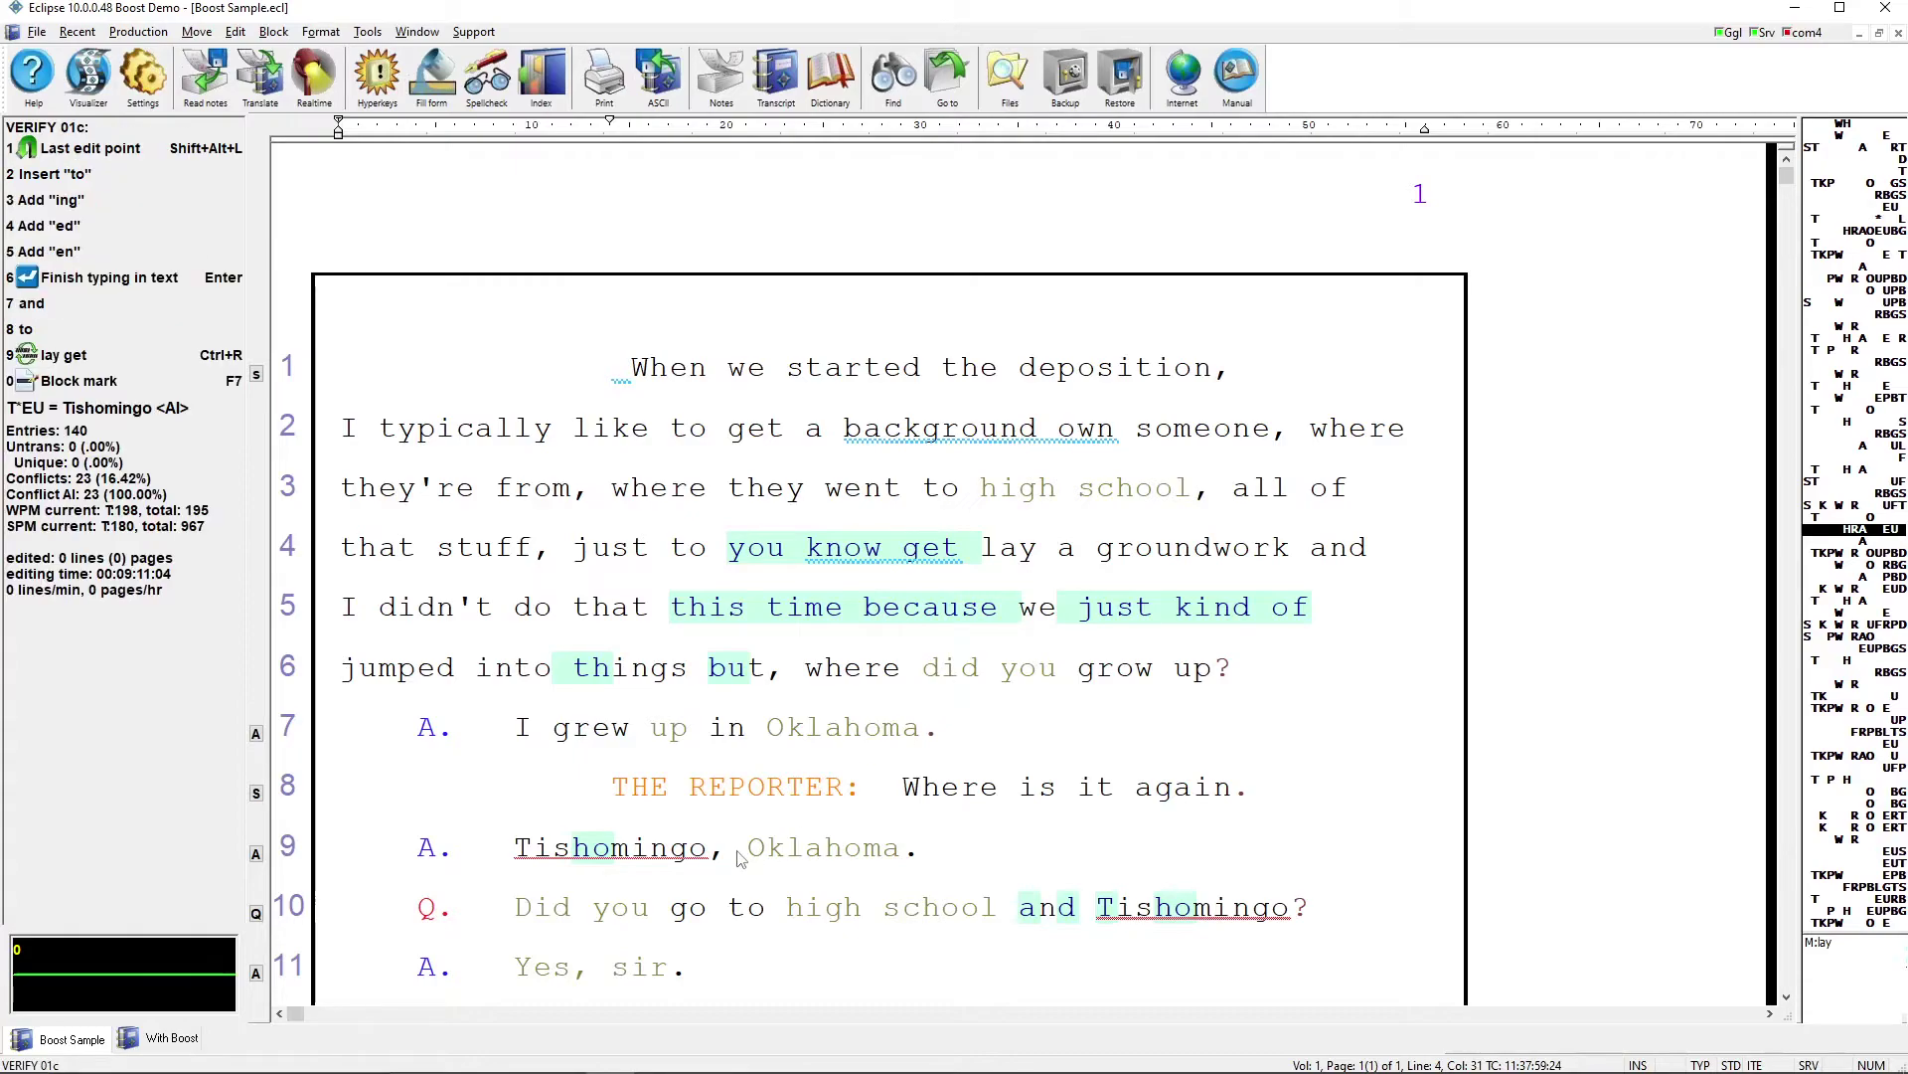
Review Boost words on lines 8–10 and the alternatives offered for Tishomingo on line 9
left_click(522, 856)
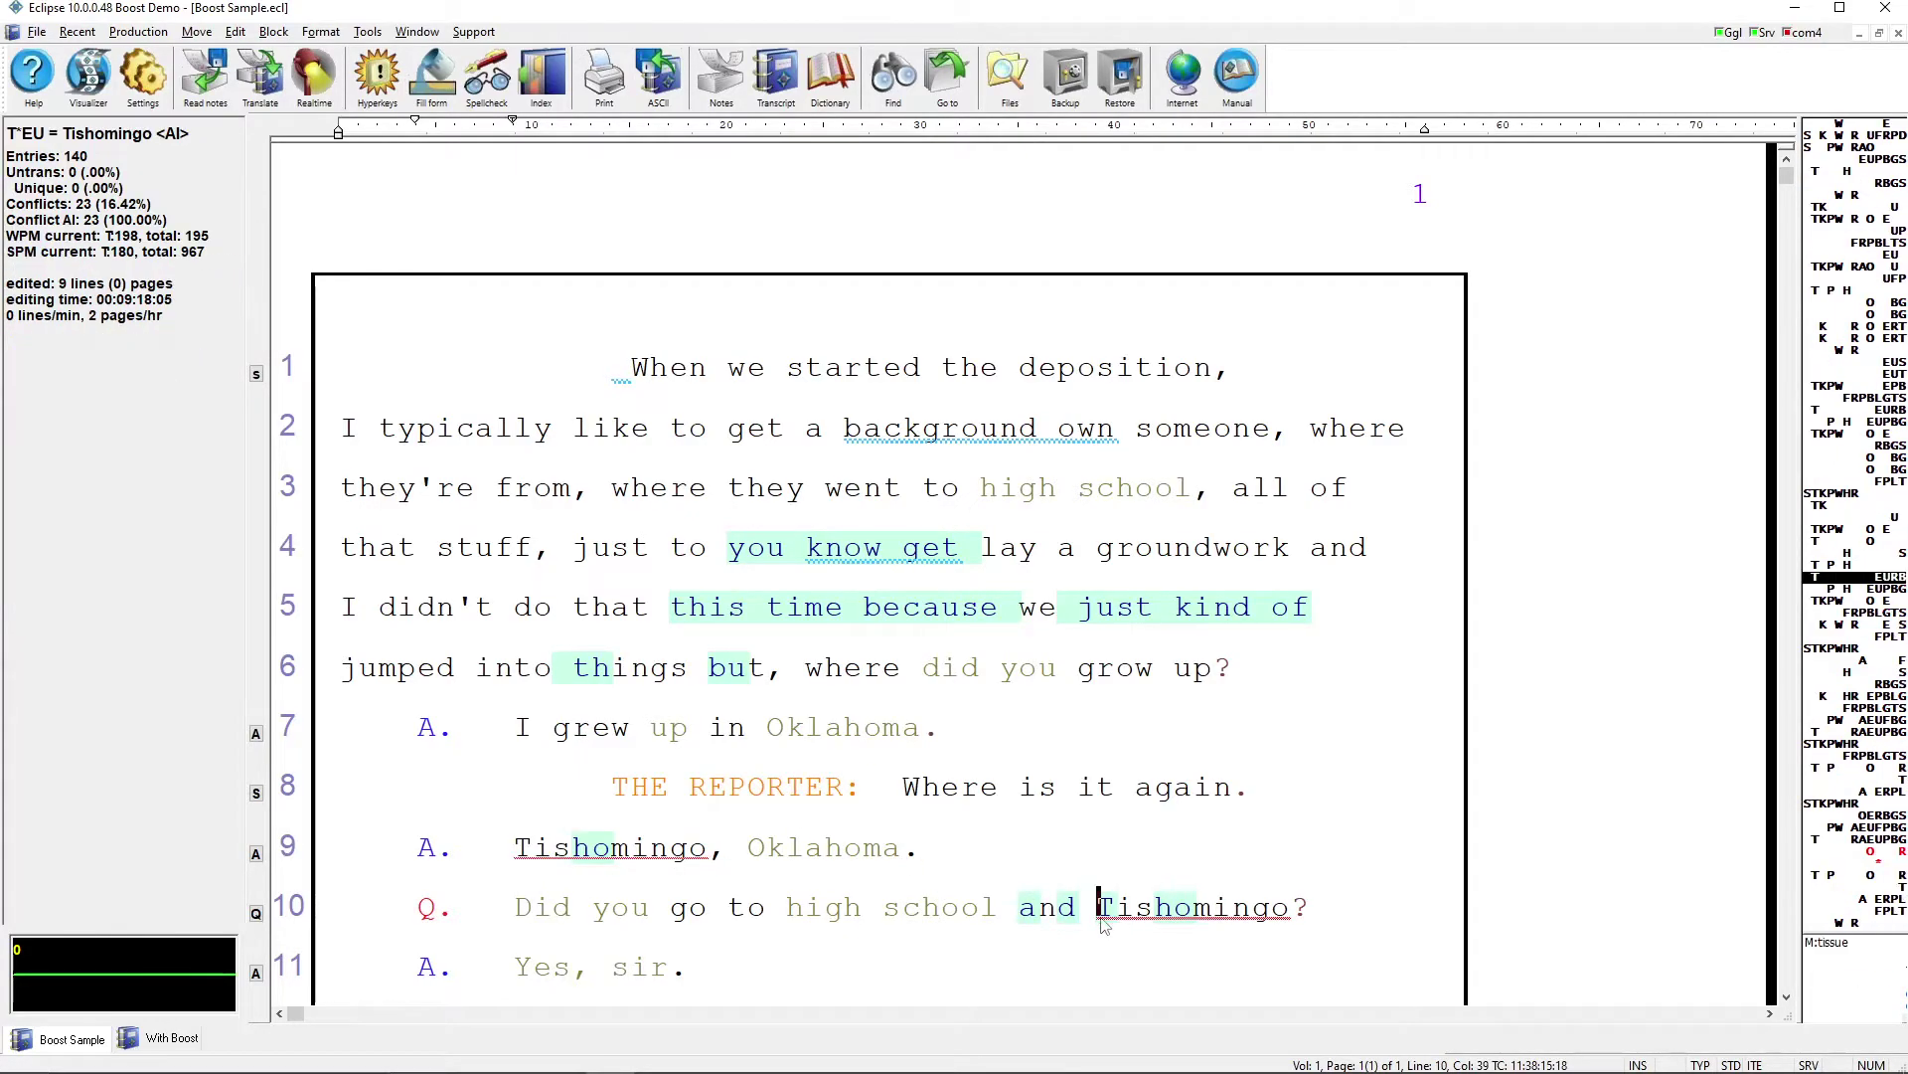
left_click(1285, 912)
left_click(1043, 790)
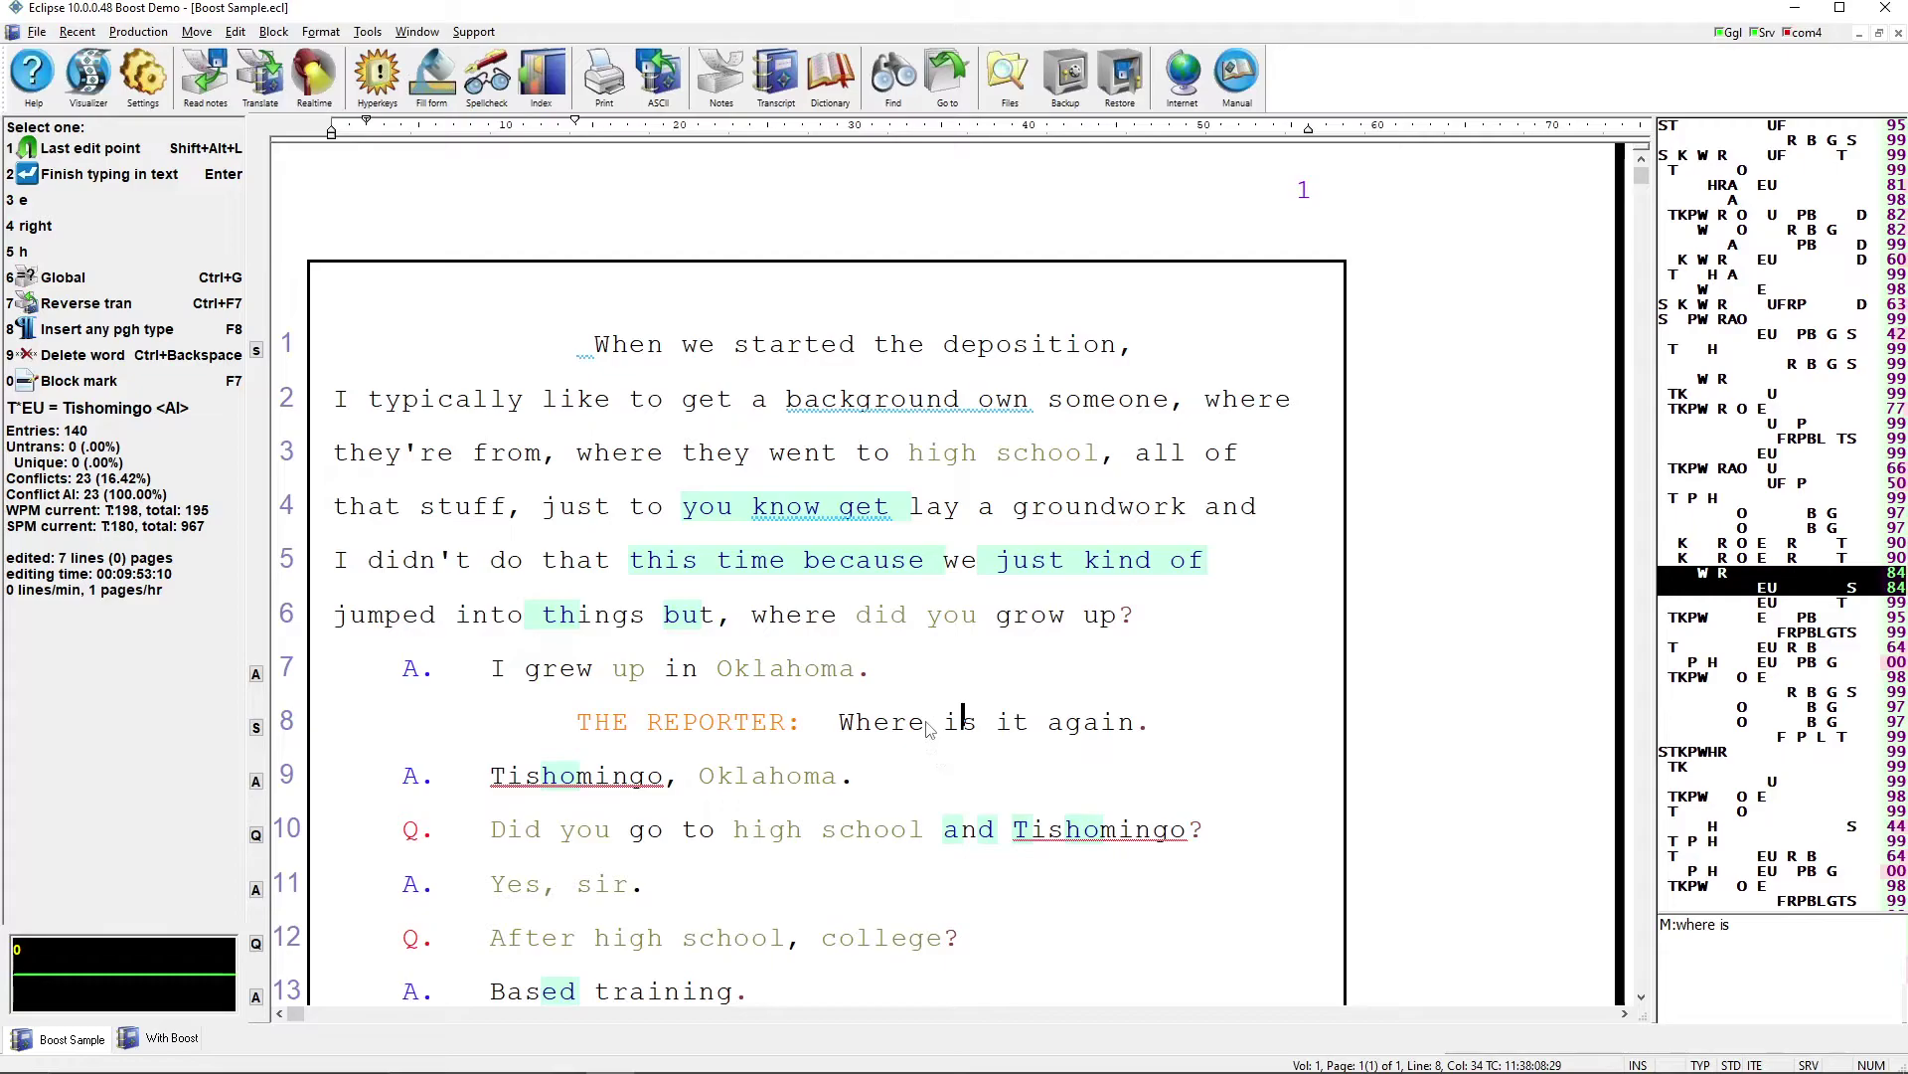
left_click(688, 511)
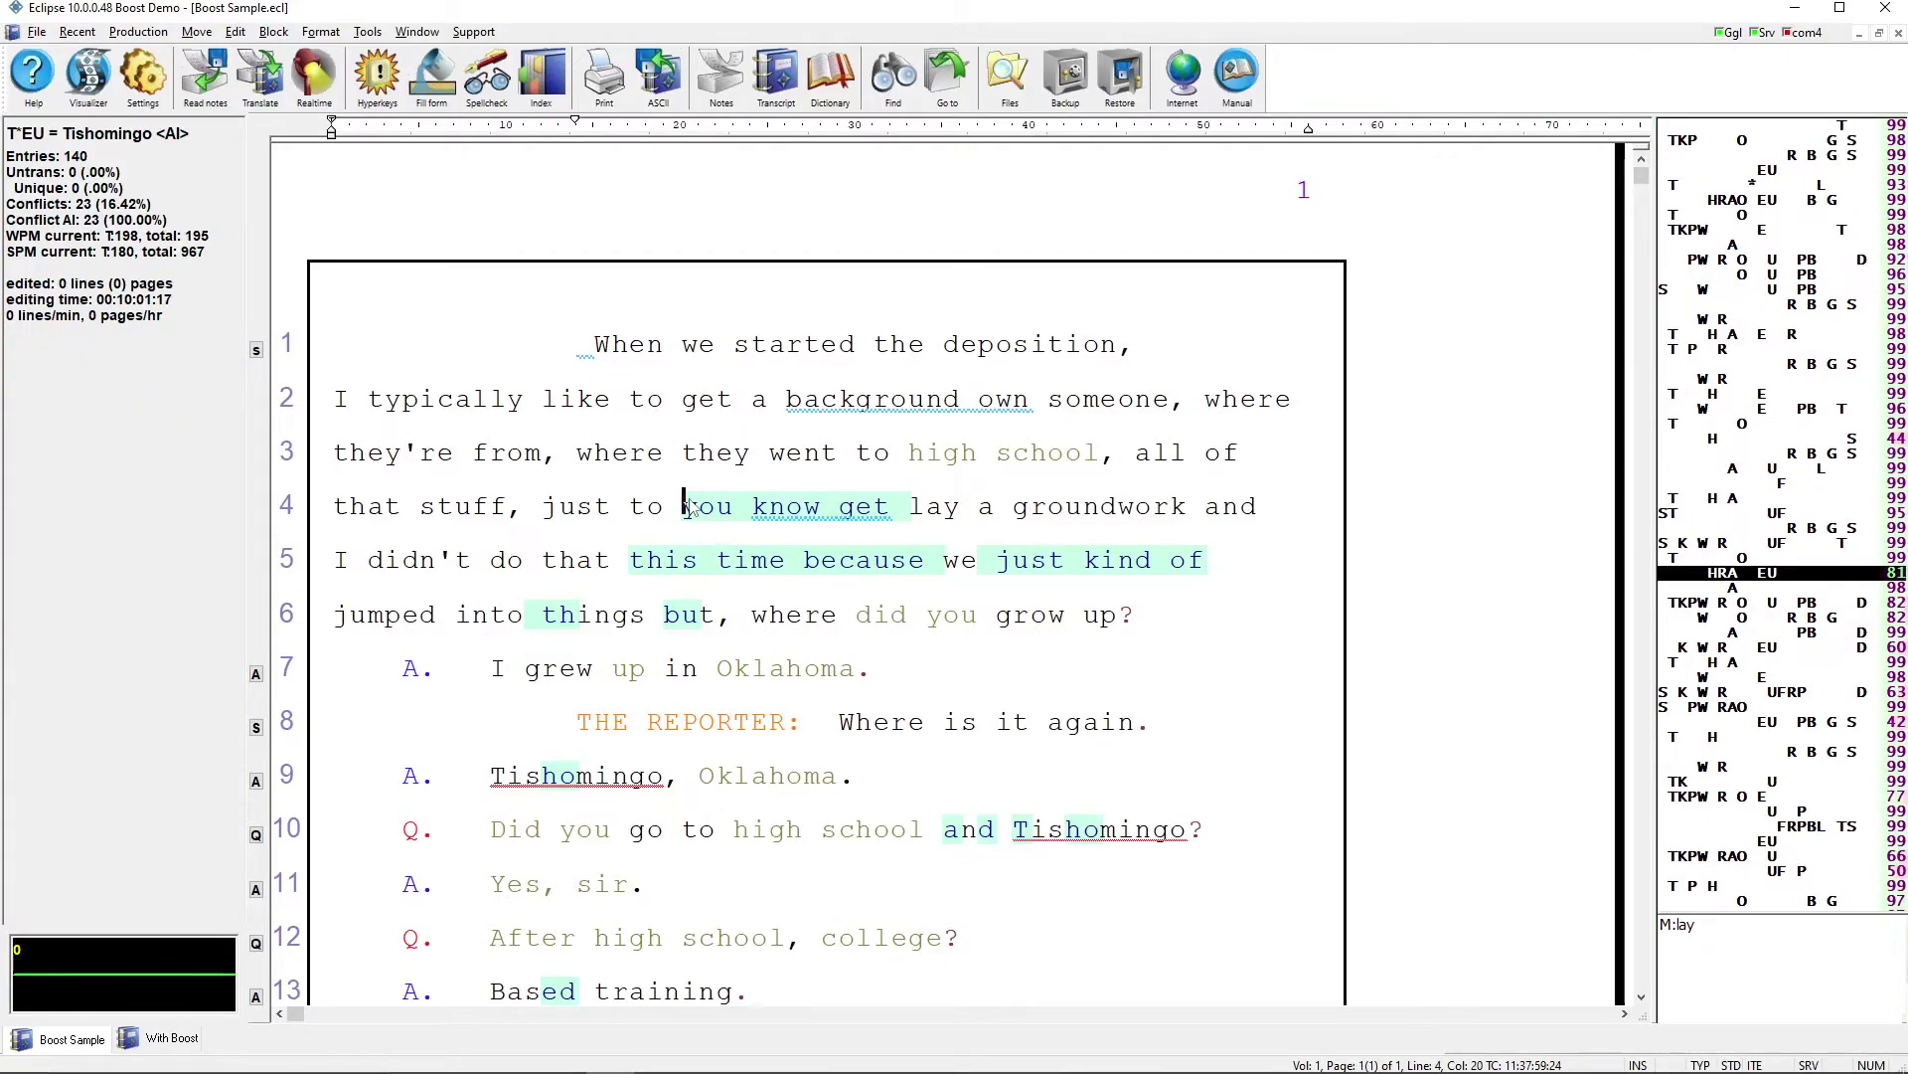
left_click(515, 781)
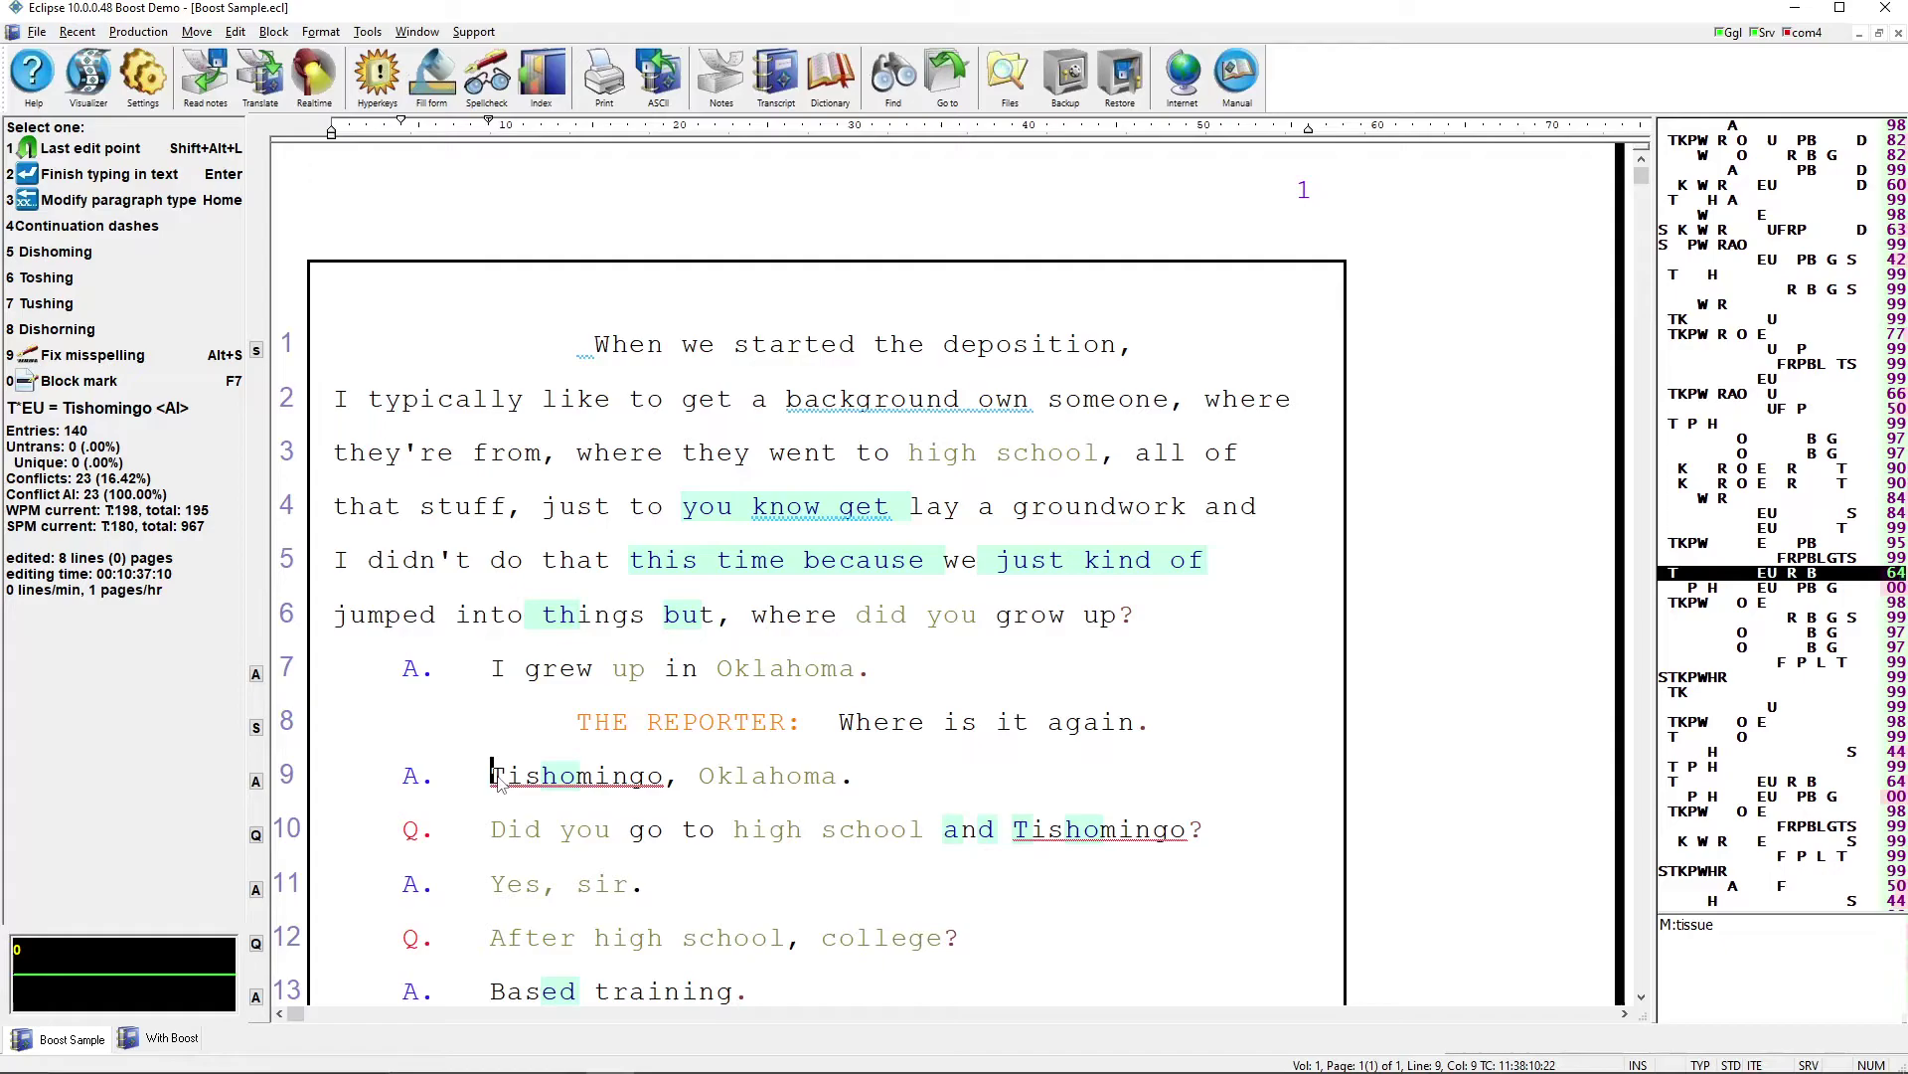
left_click_drag(492, 780, 650, 786)
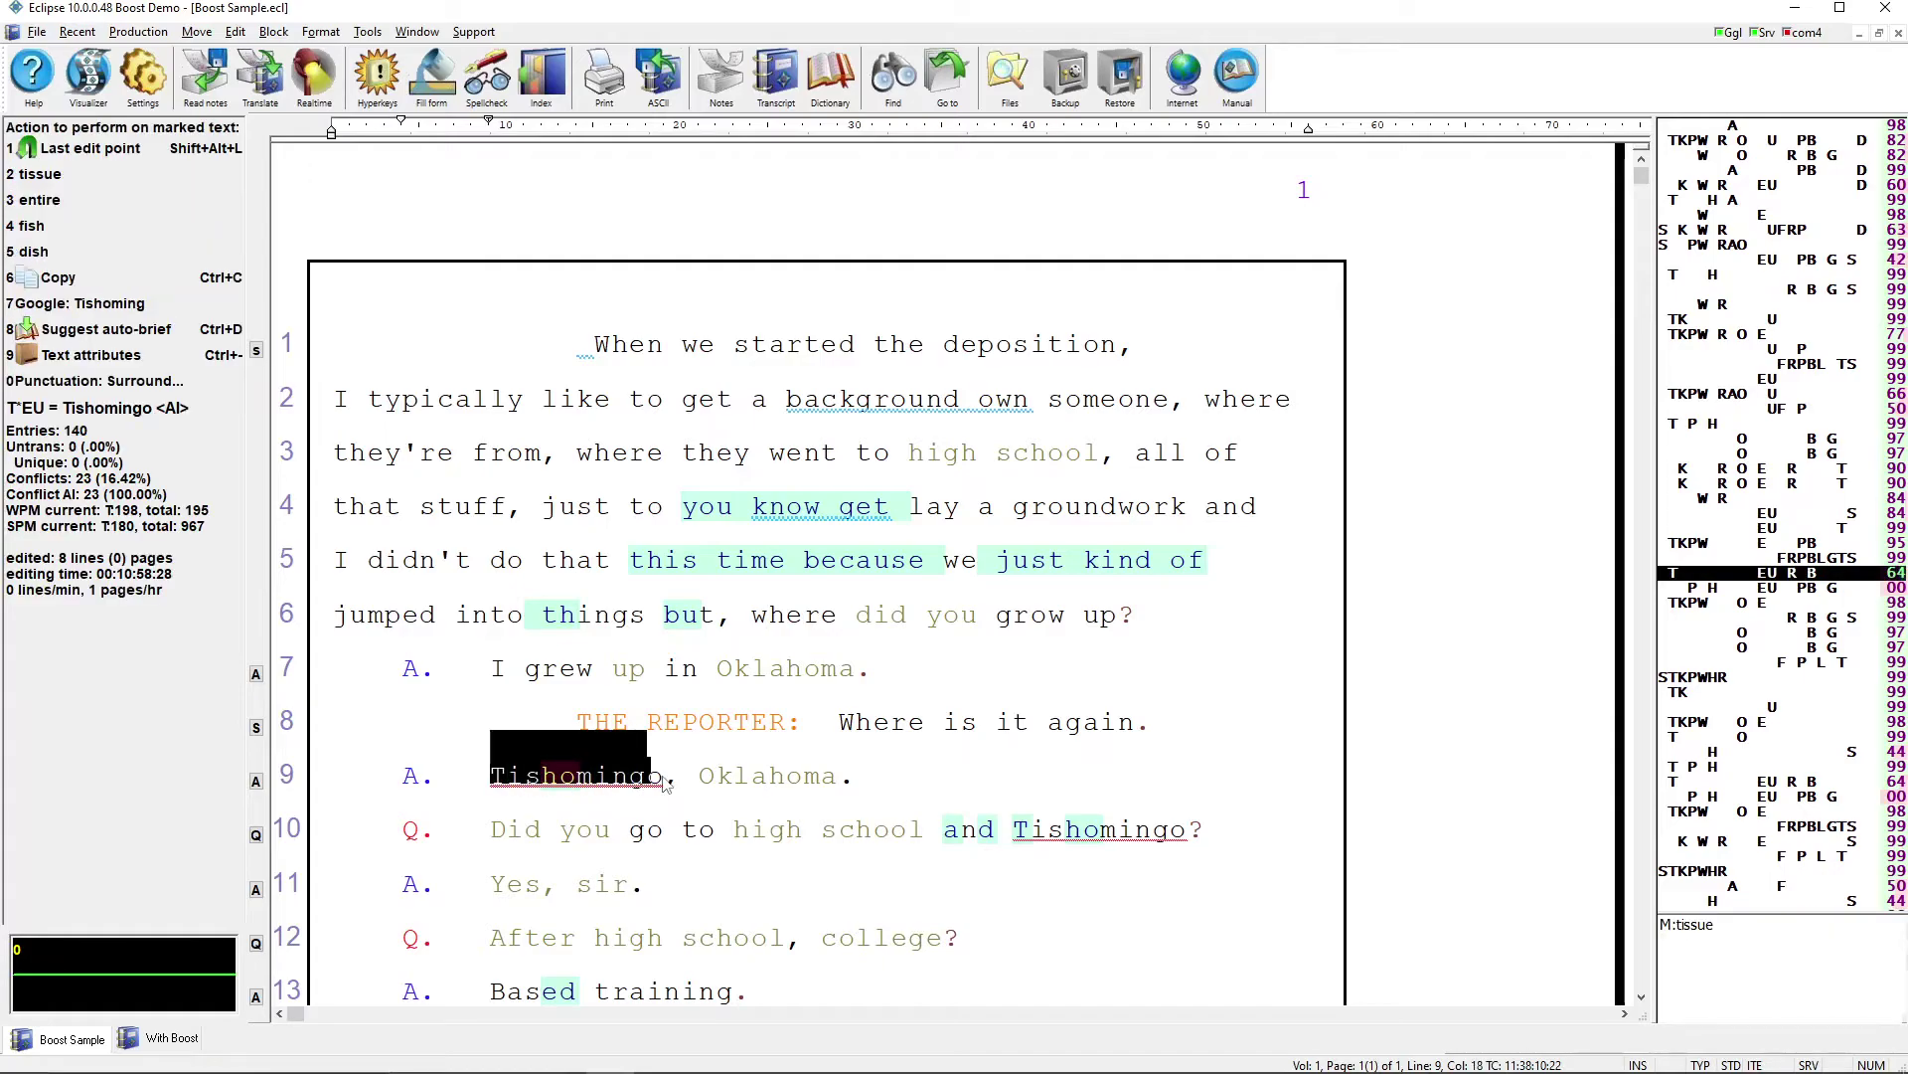
left_click(654, 787)
right_click(664, 793)
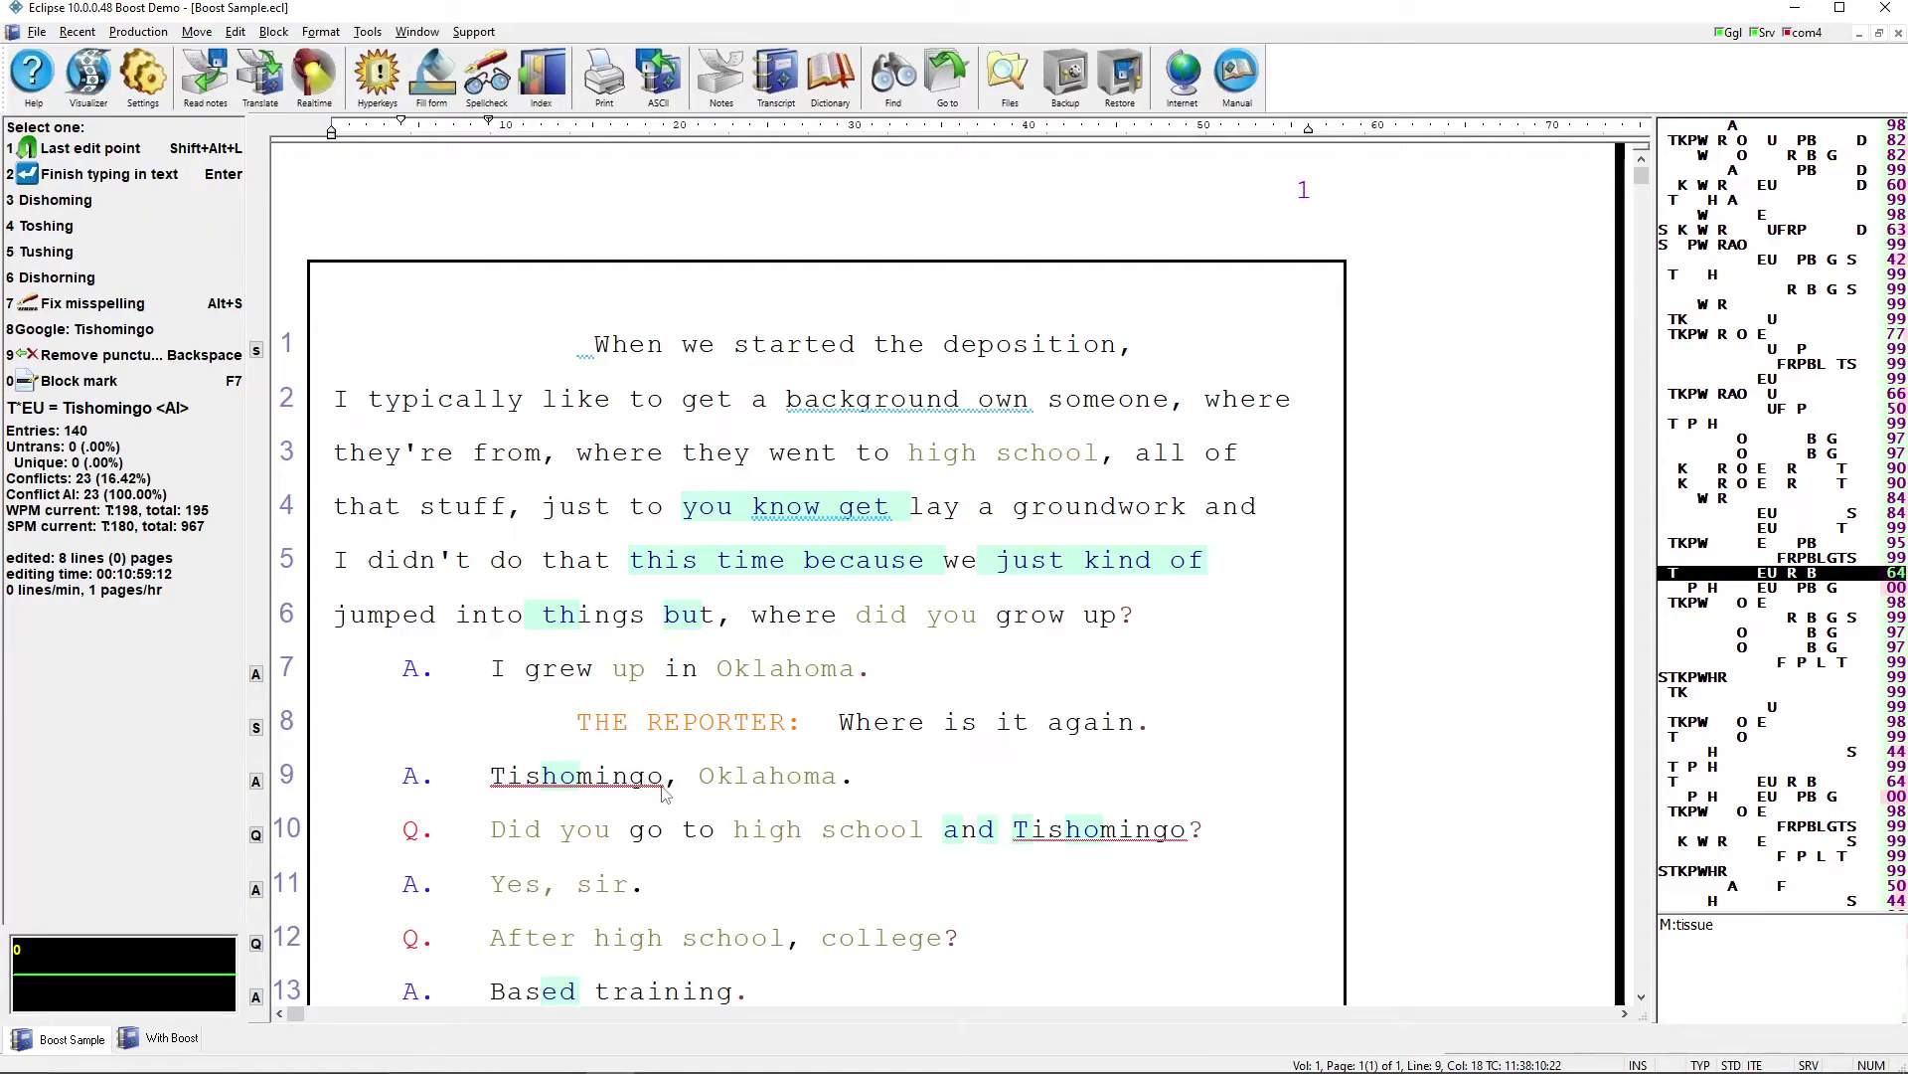
key("shift+alt+l")
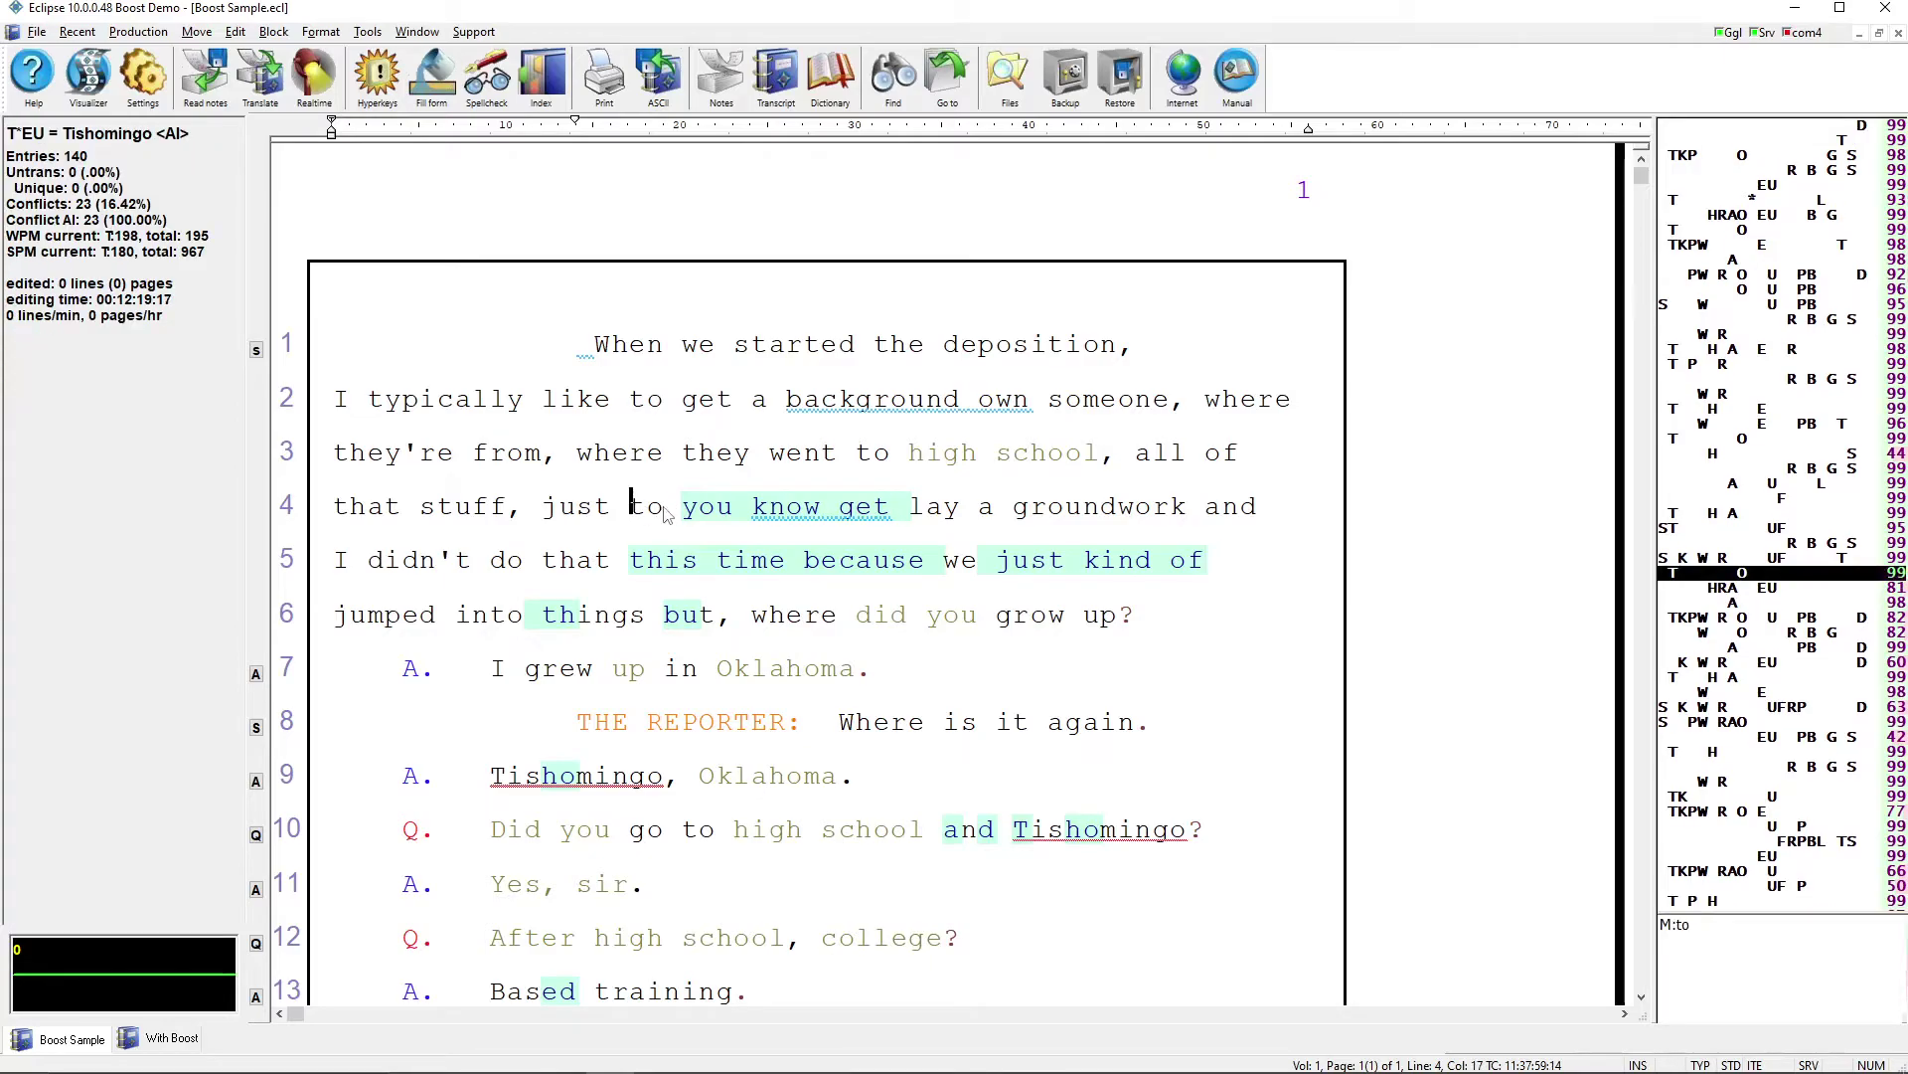
Check the alternatives for 'you know get' on line 4 and 'where' on line 6
left_click_drag(684, 509, 861, 509)
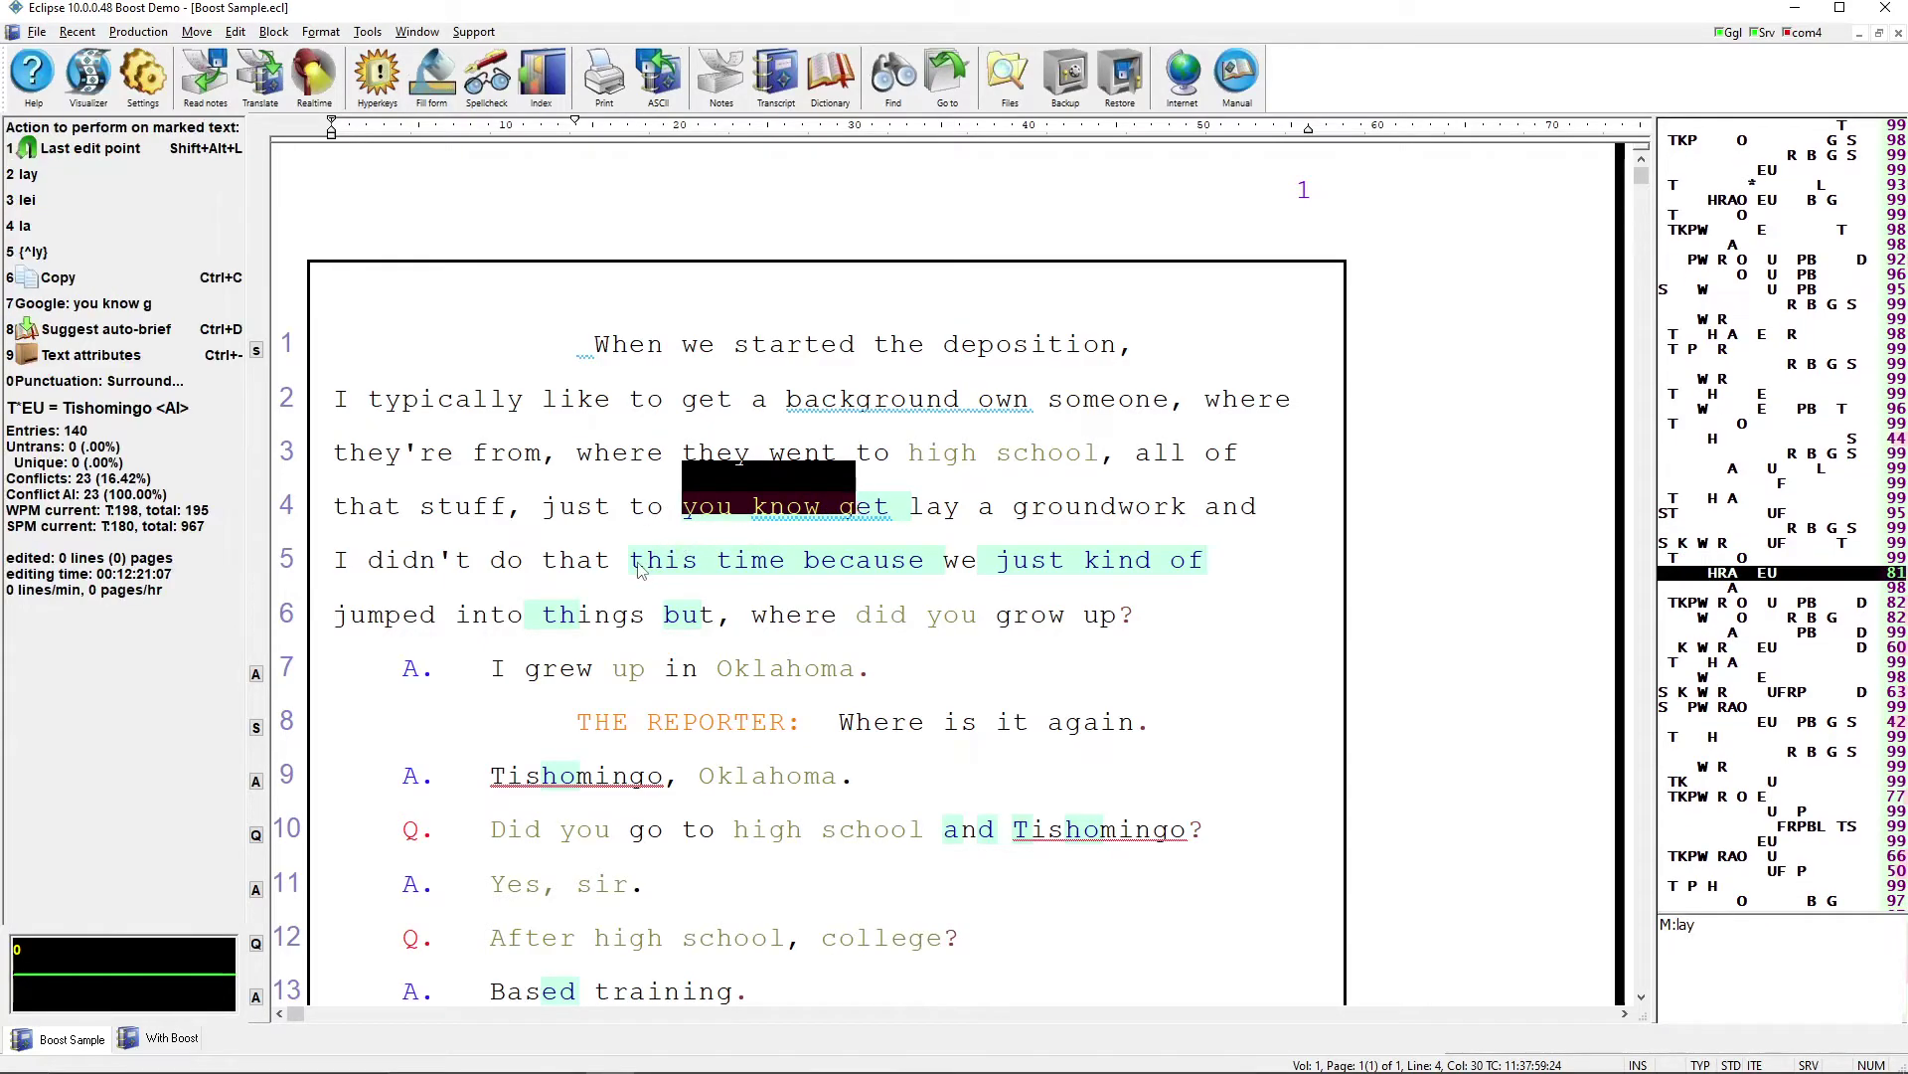
left_click(934, 560)
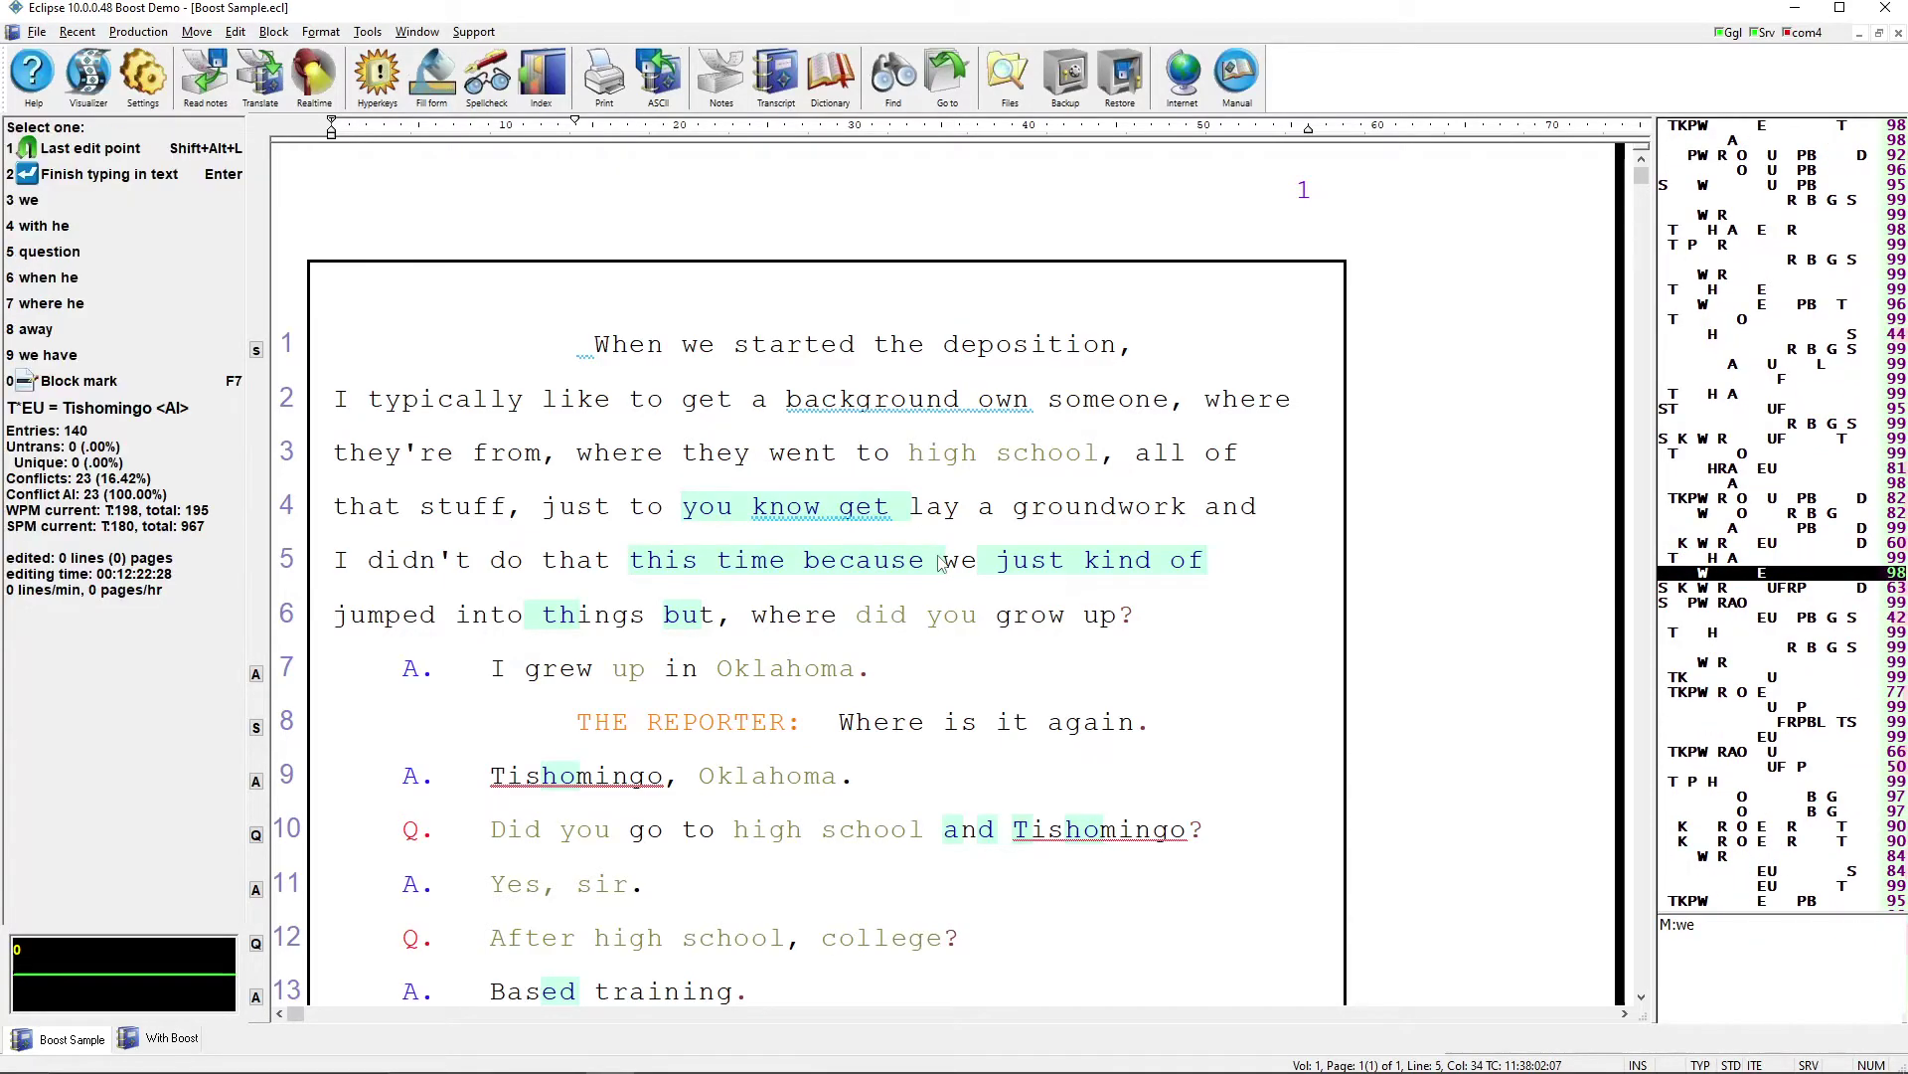
left_click(789, 614)
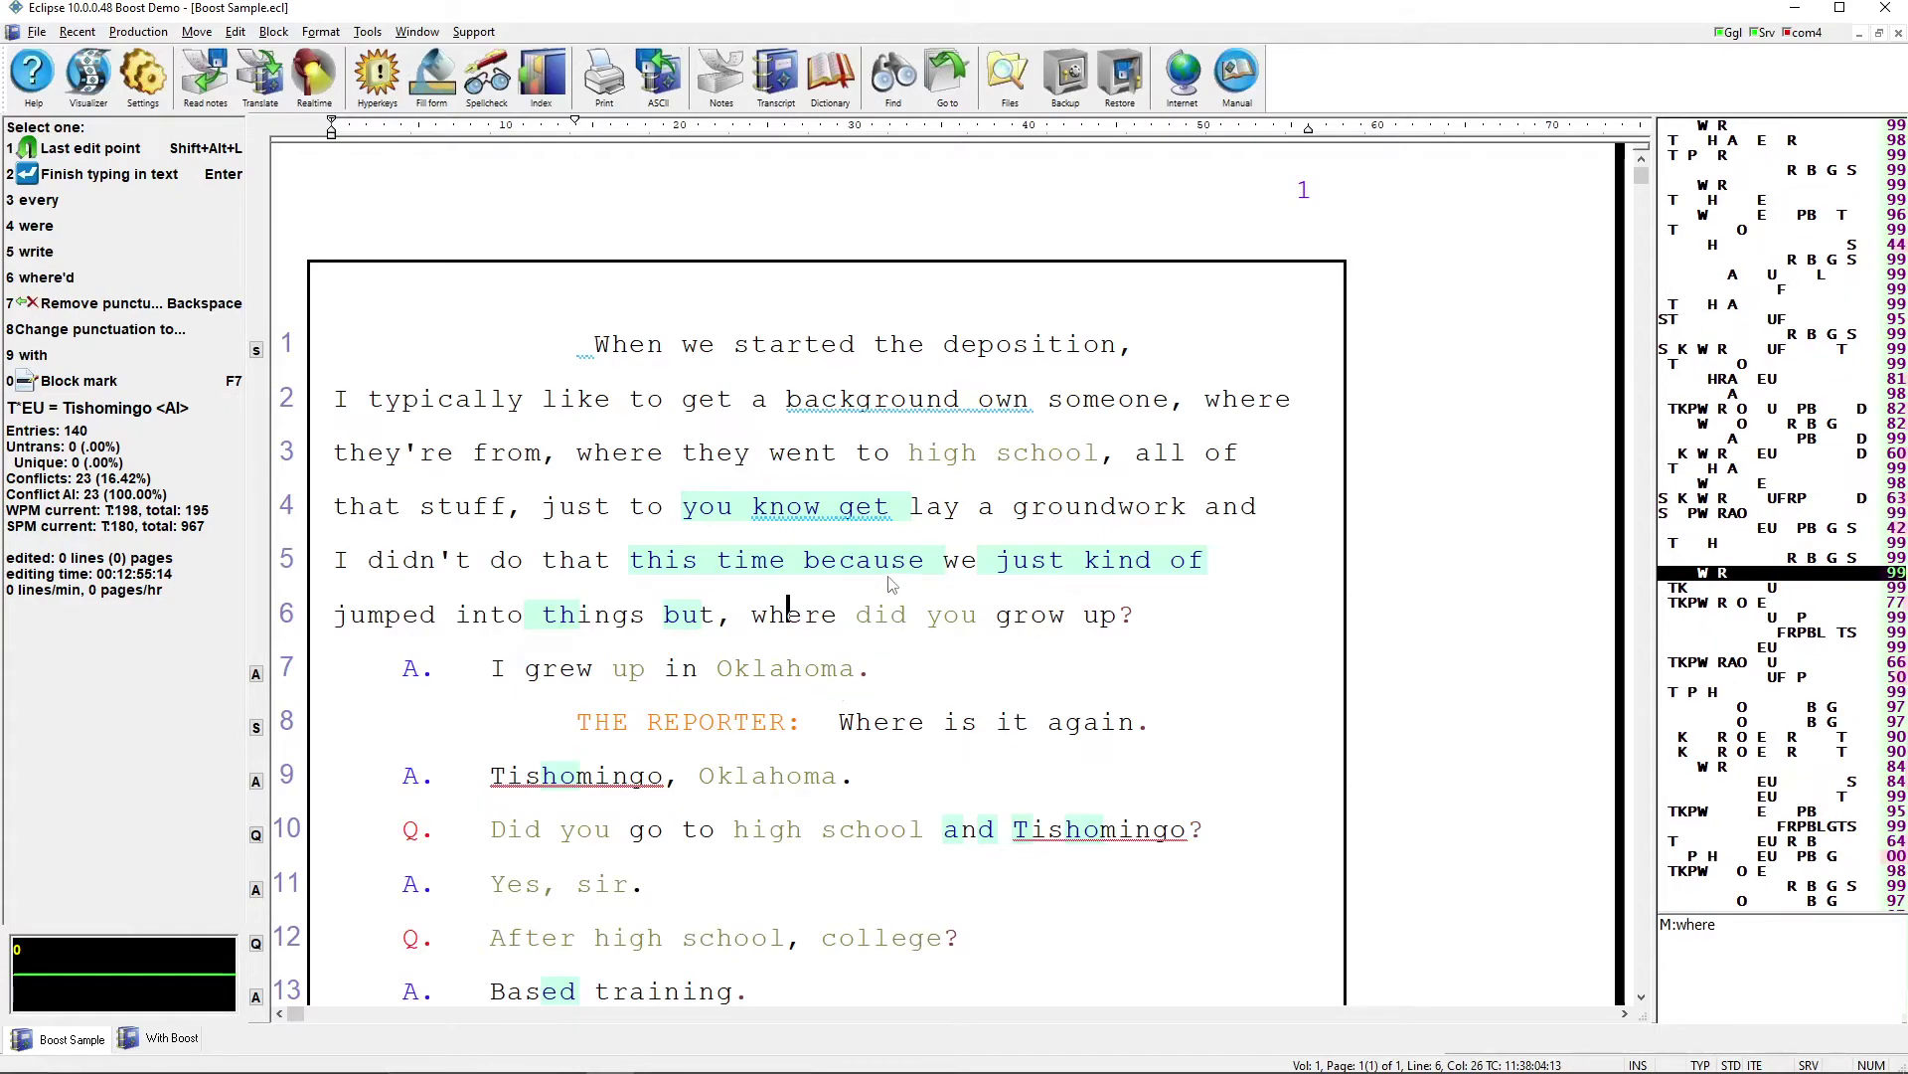
left_click(142, 75)
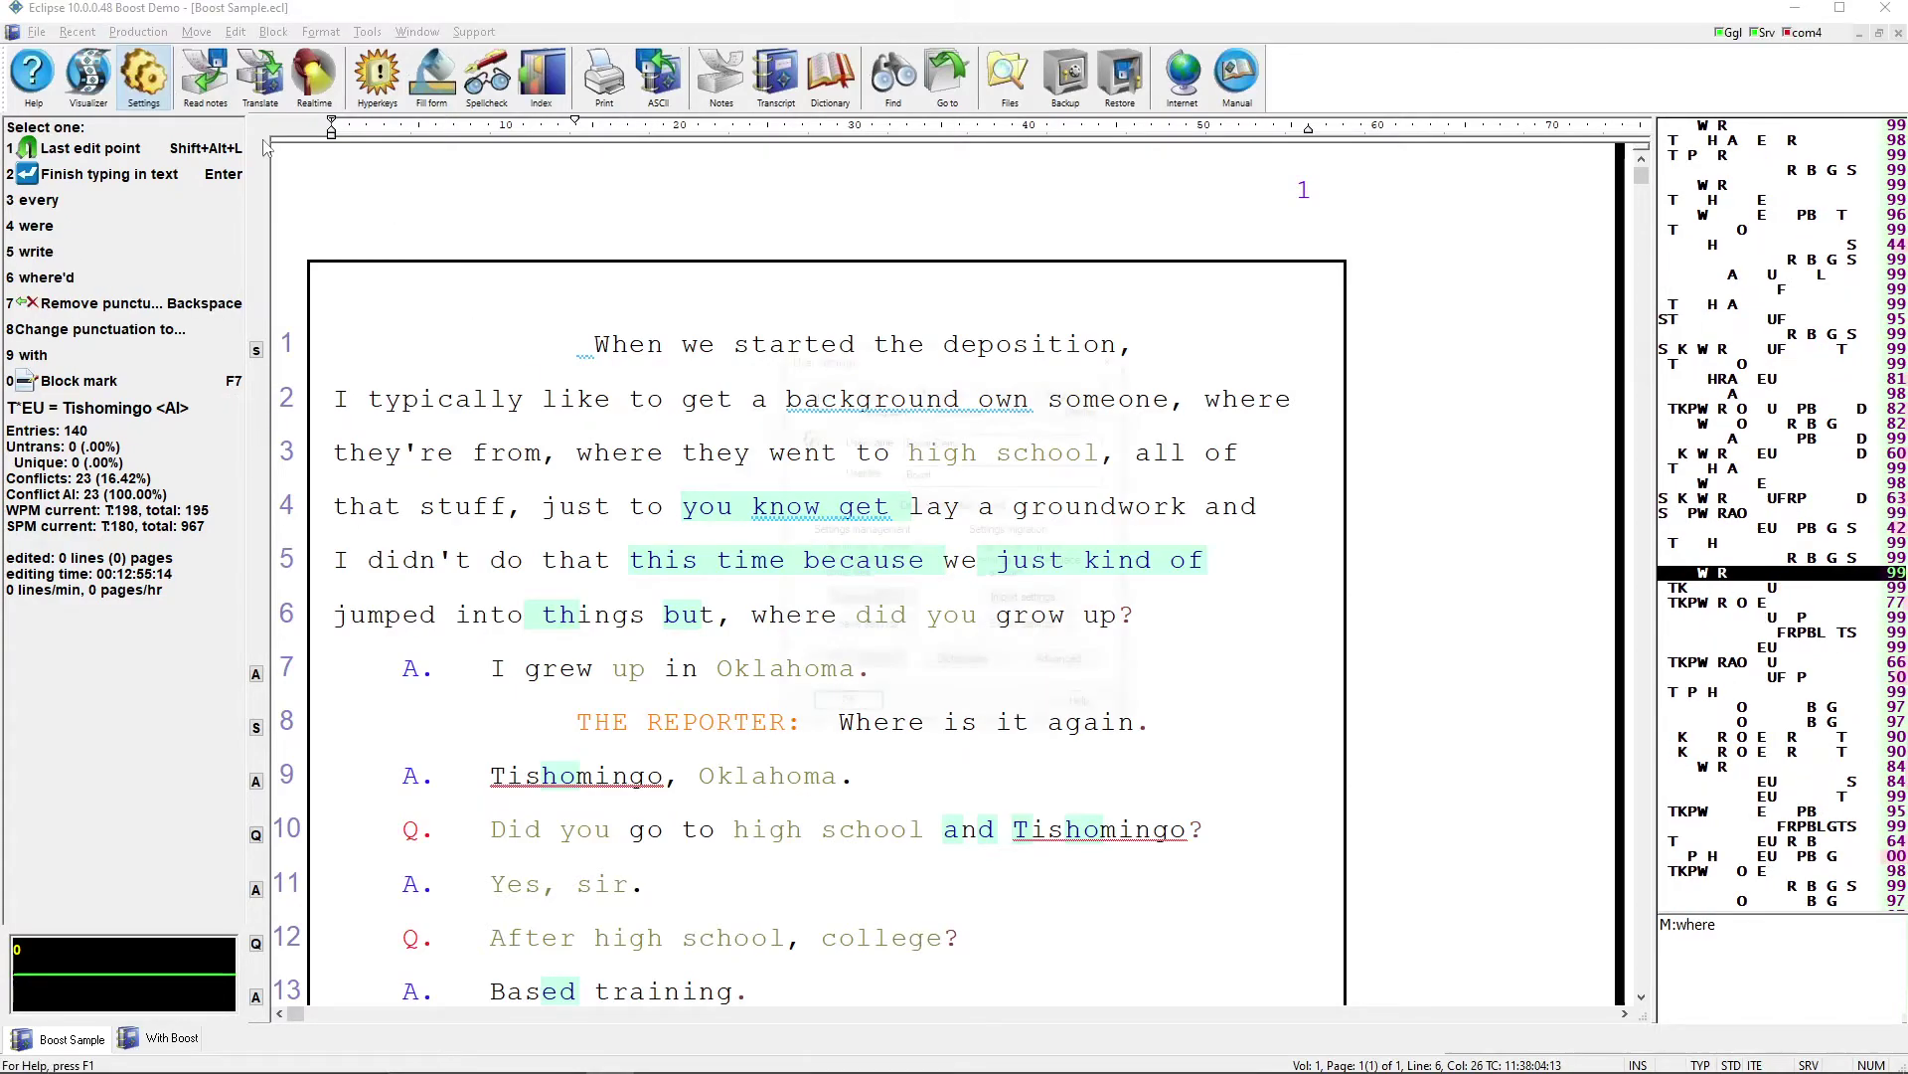
Change the User 8 colour category for Boost text to yellow in Display settings and apply
left_click(1087, 406)
left_click(931, 624)
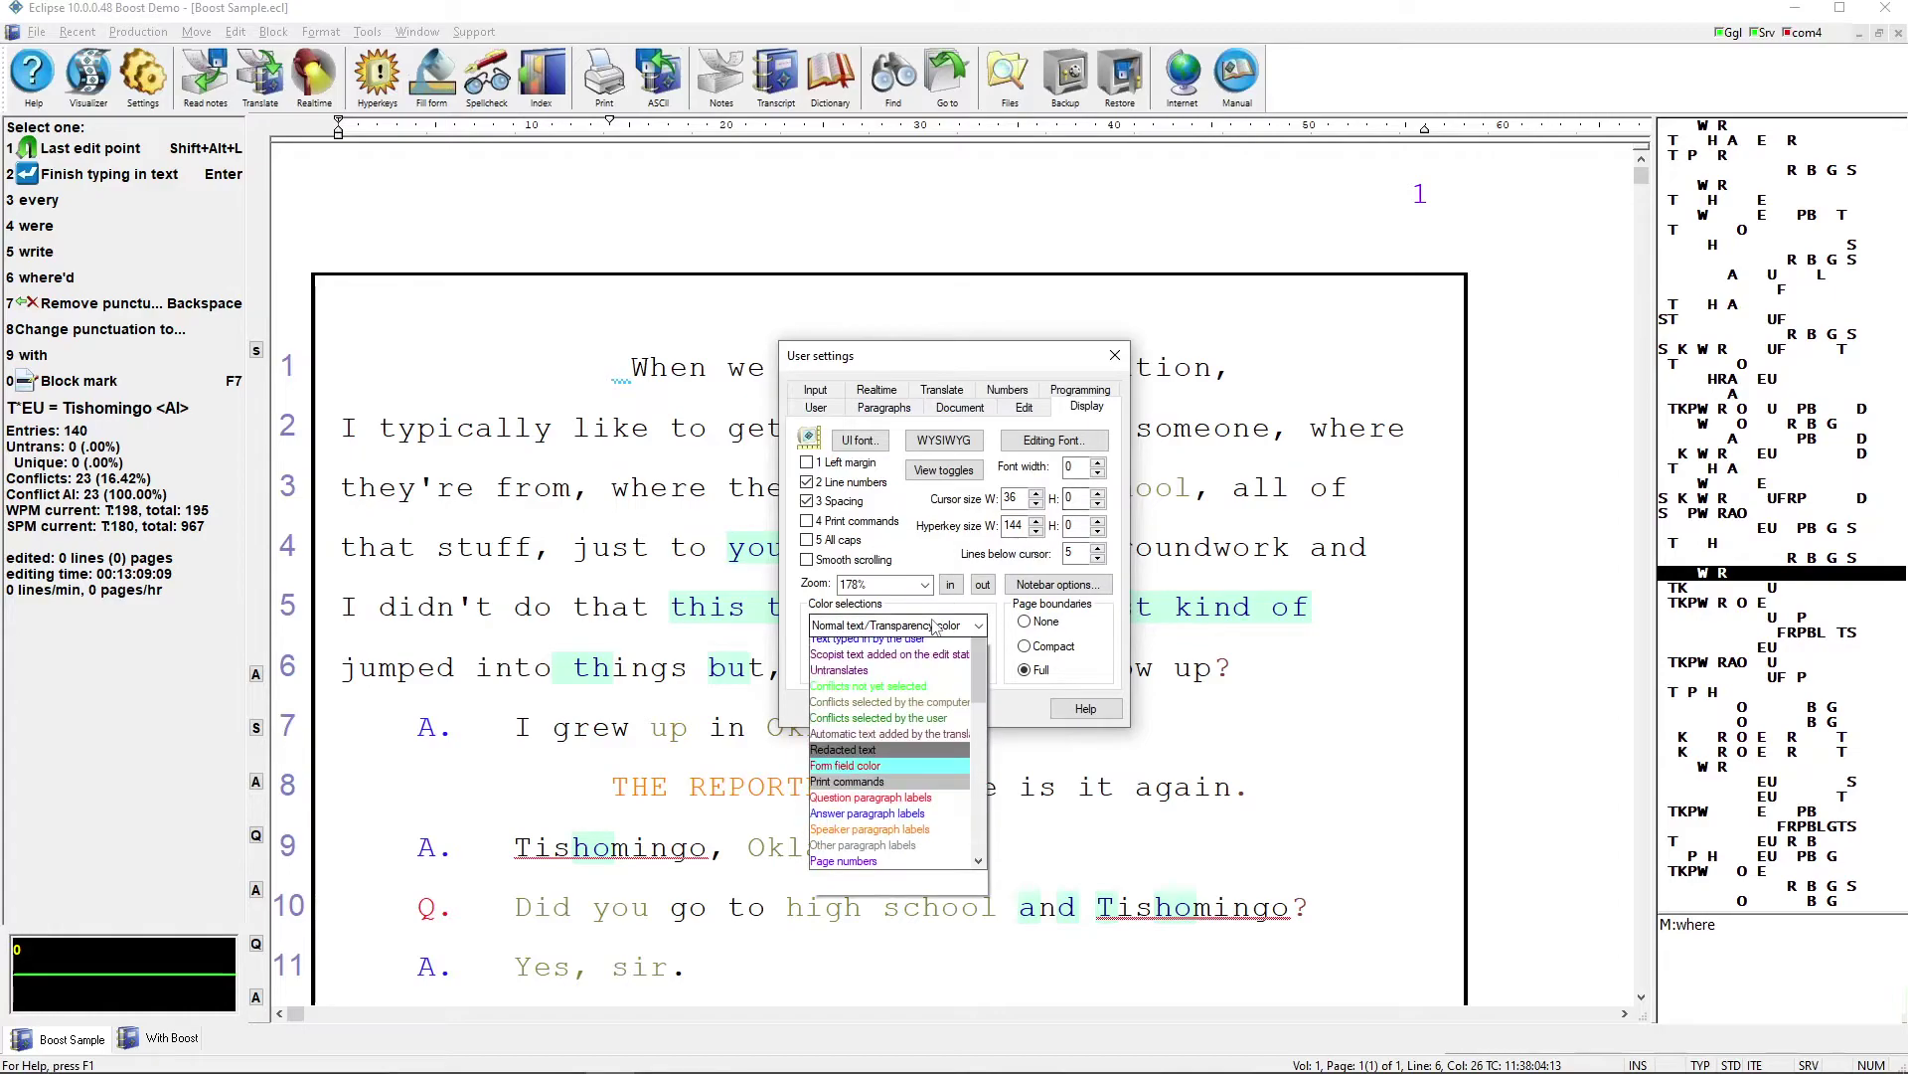
scroll(934, 740, "down", 3)
scroll(940, 745, "down", 3)
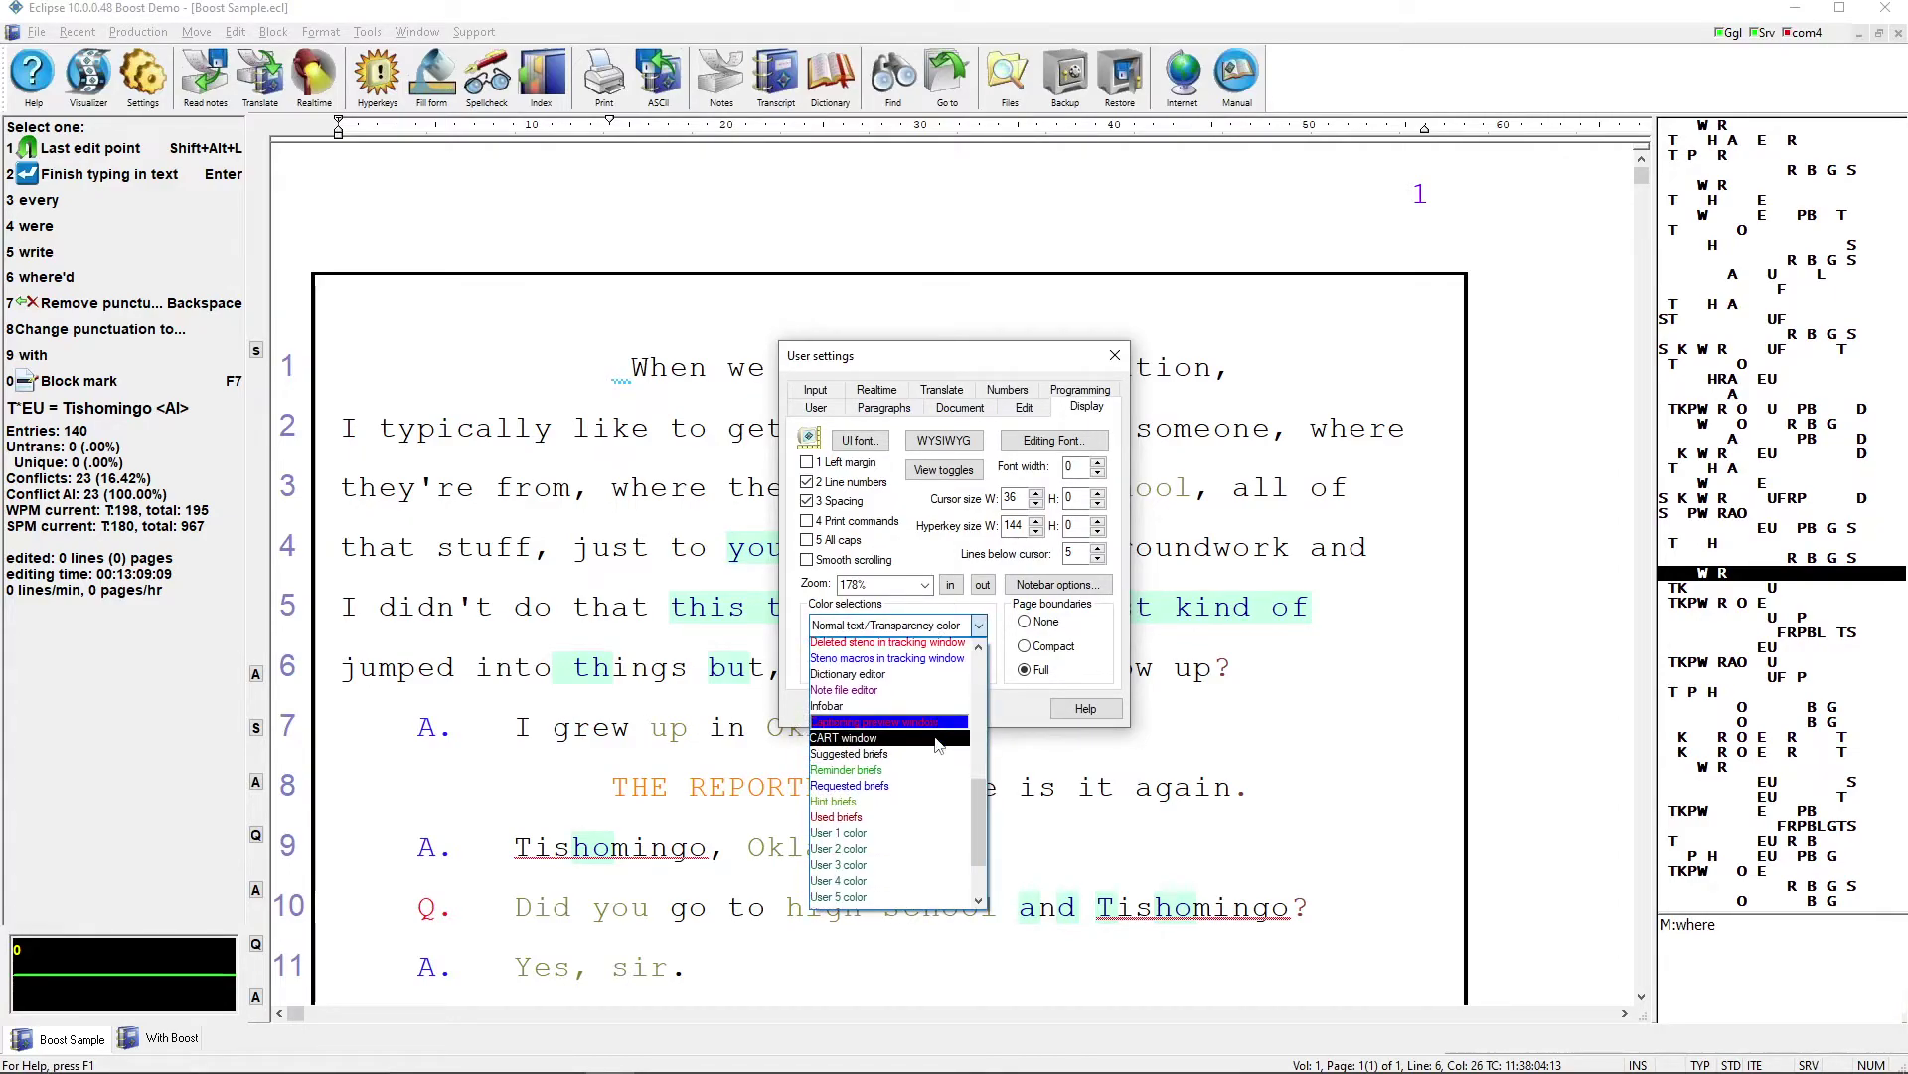
left_click(846, 869)
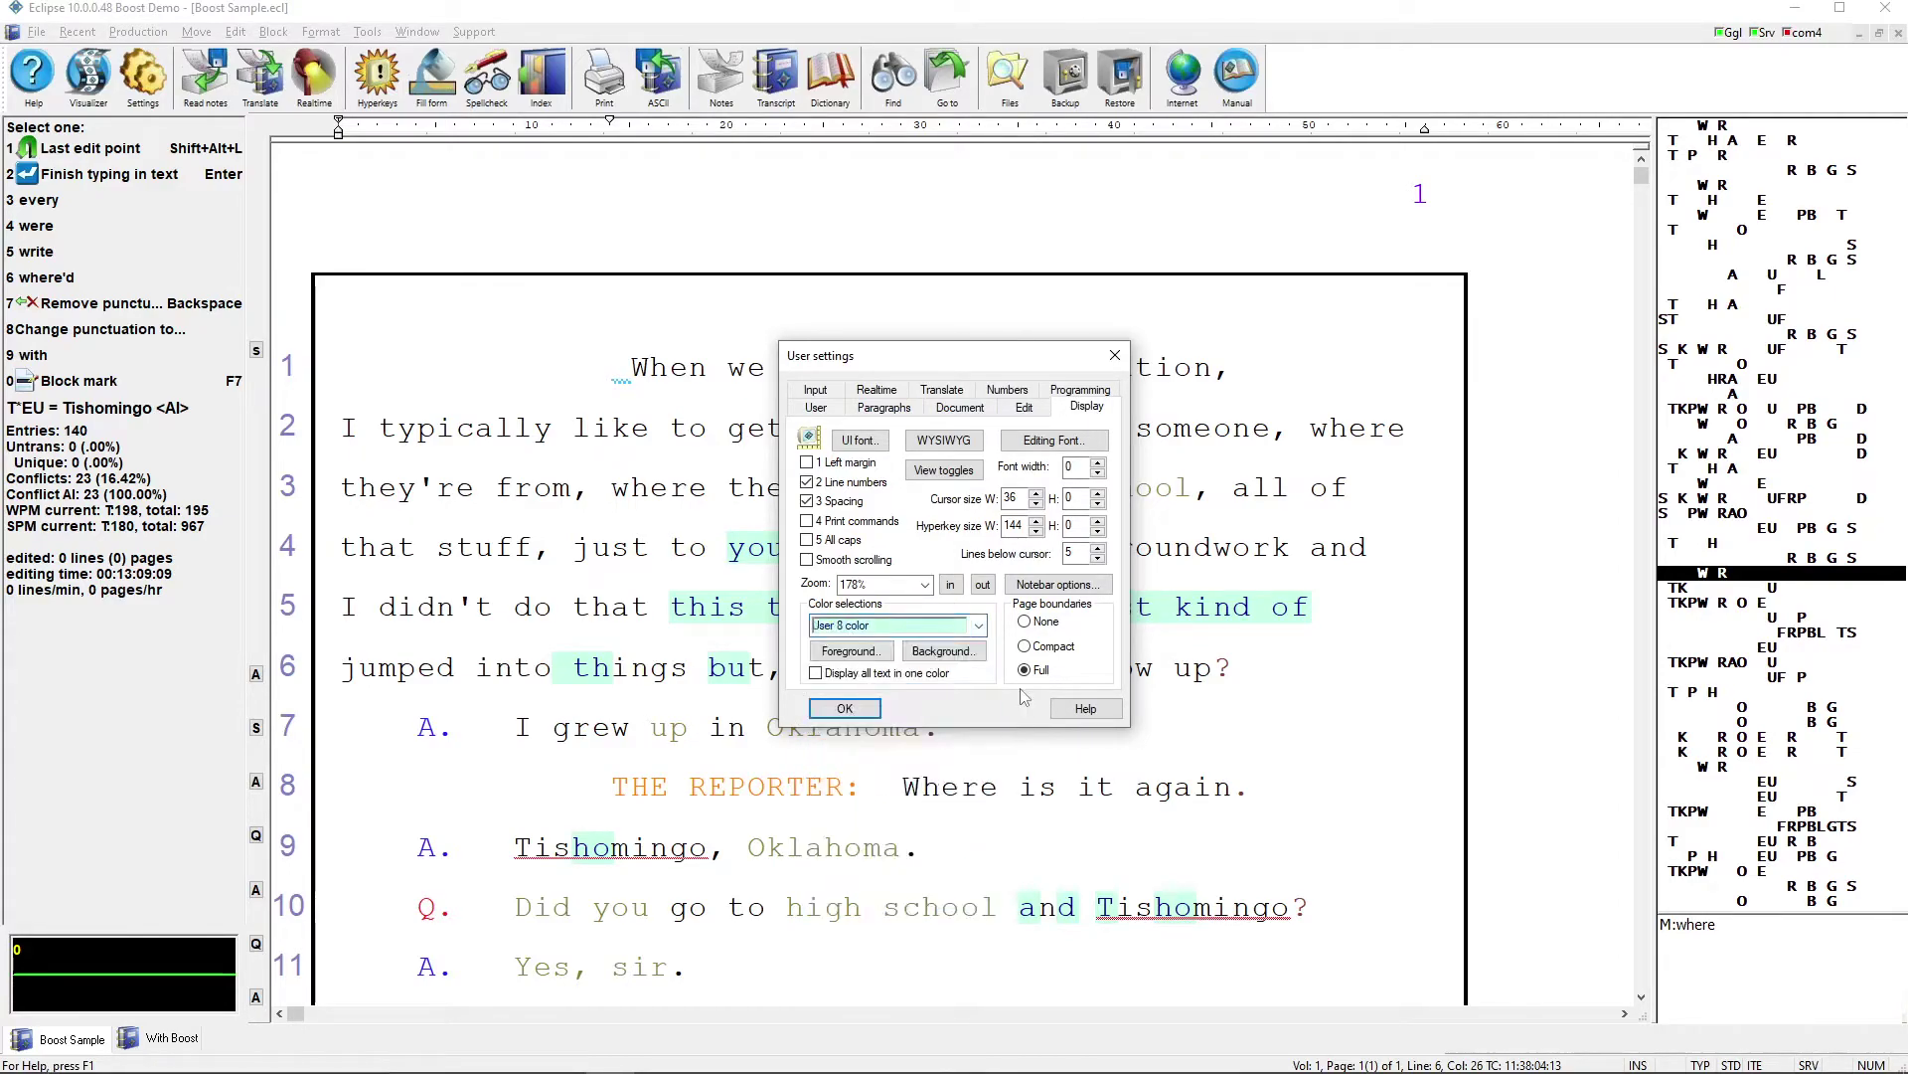
left_click(850, 652)
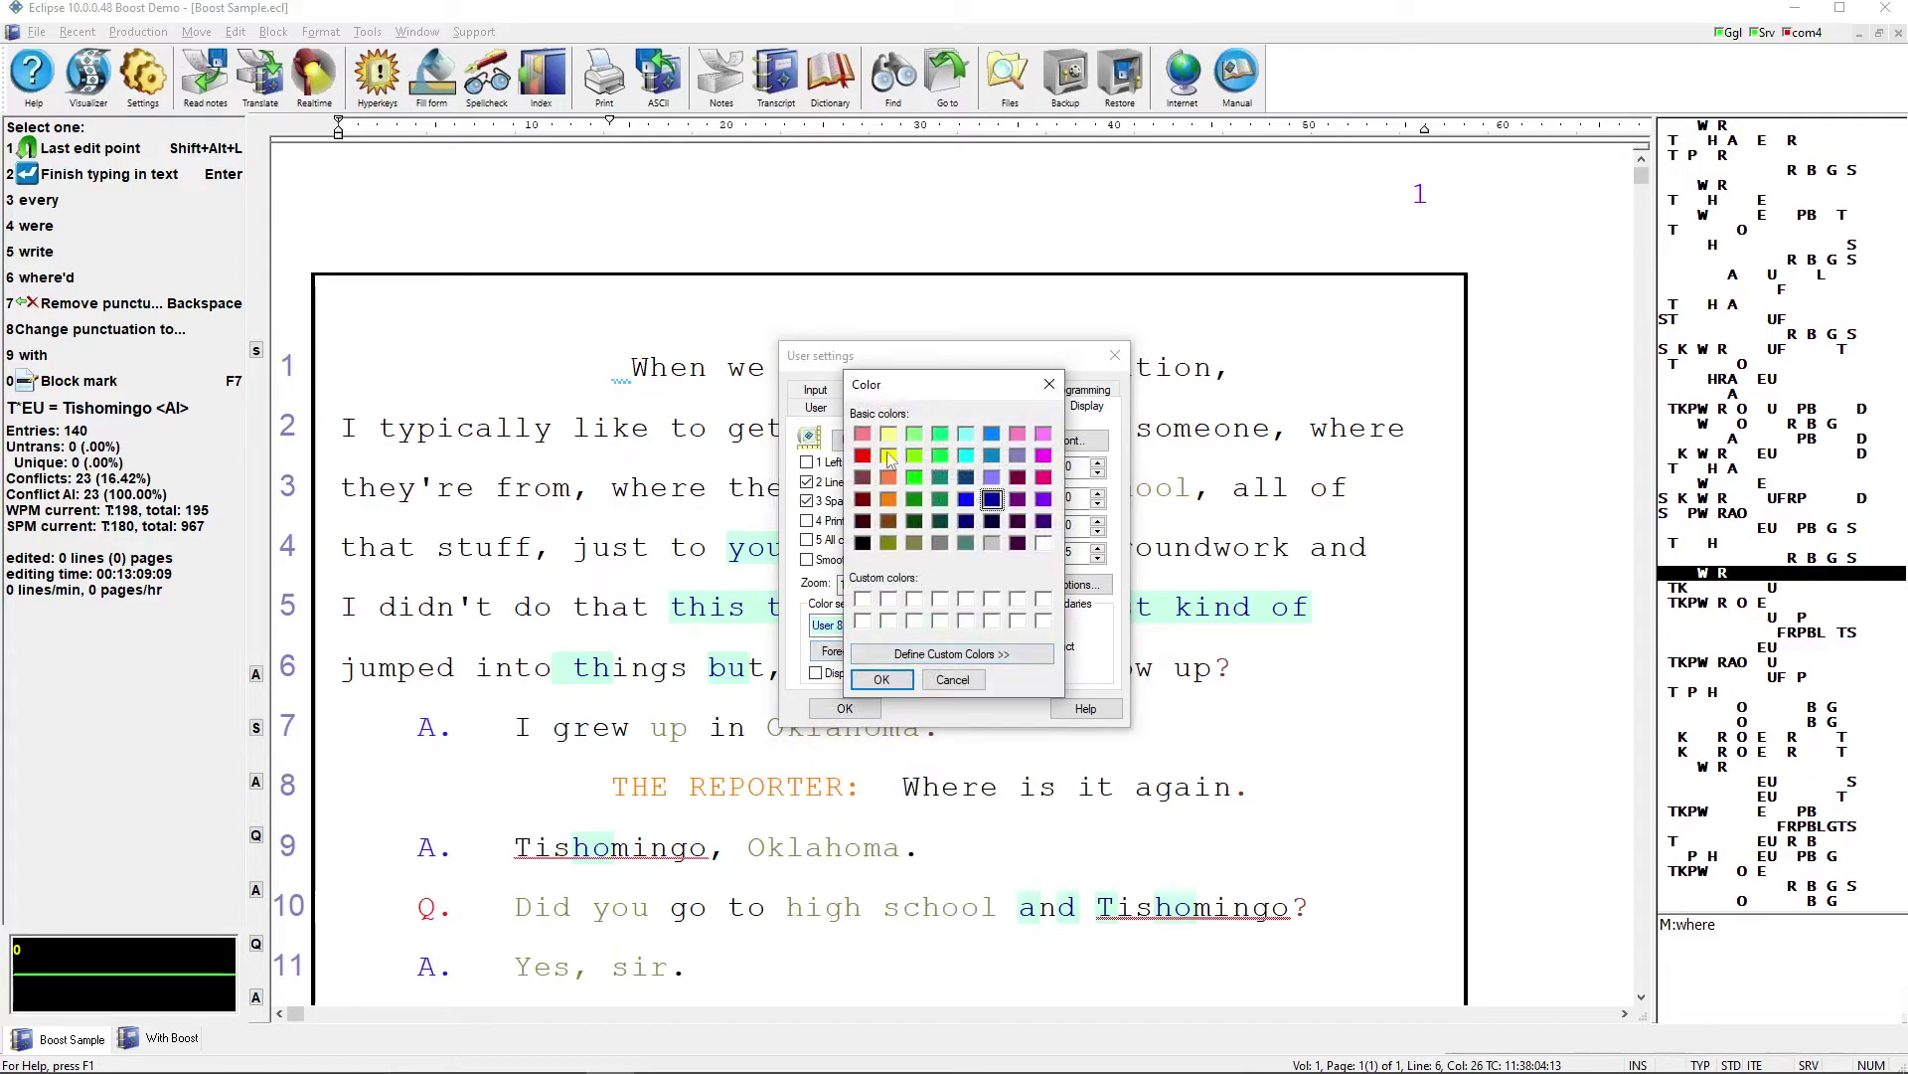
left_click(862, 455)
left_click(881, 681)
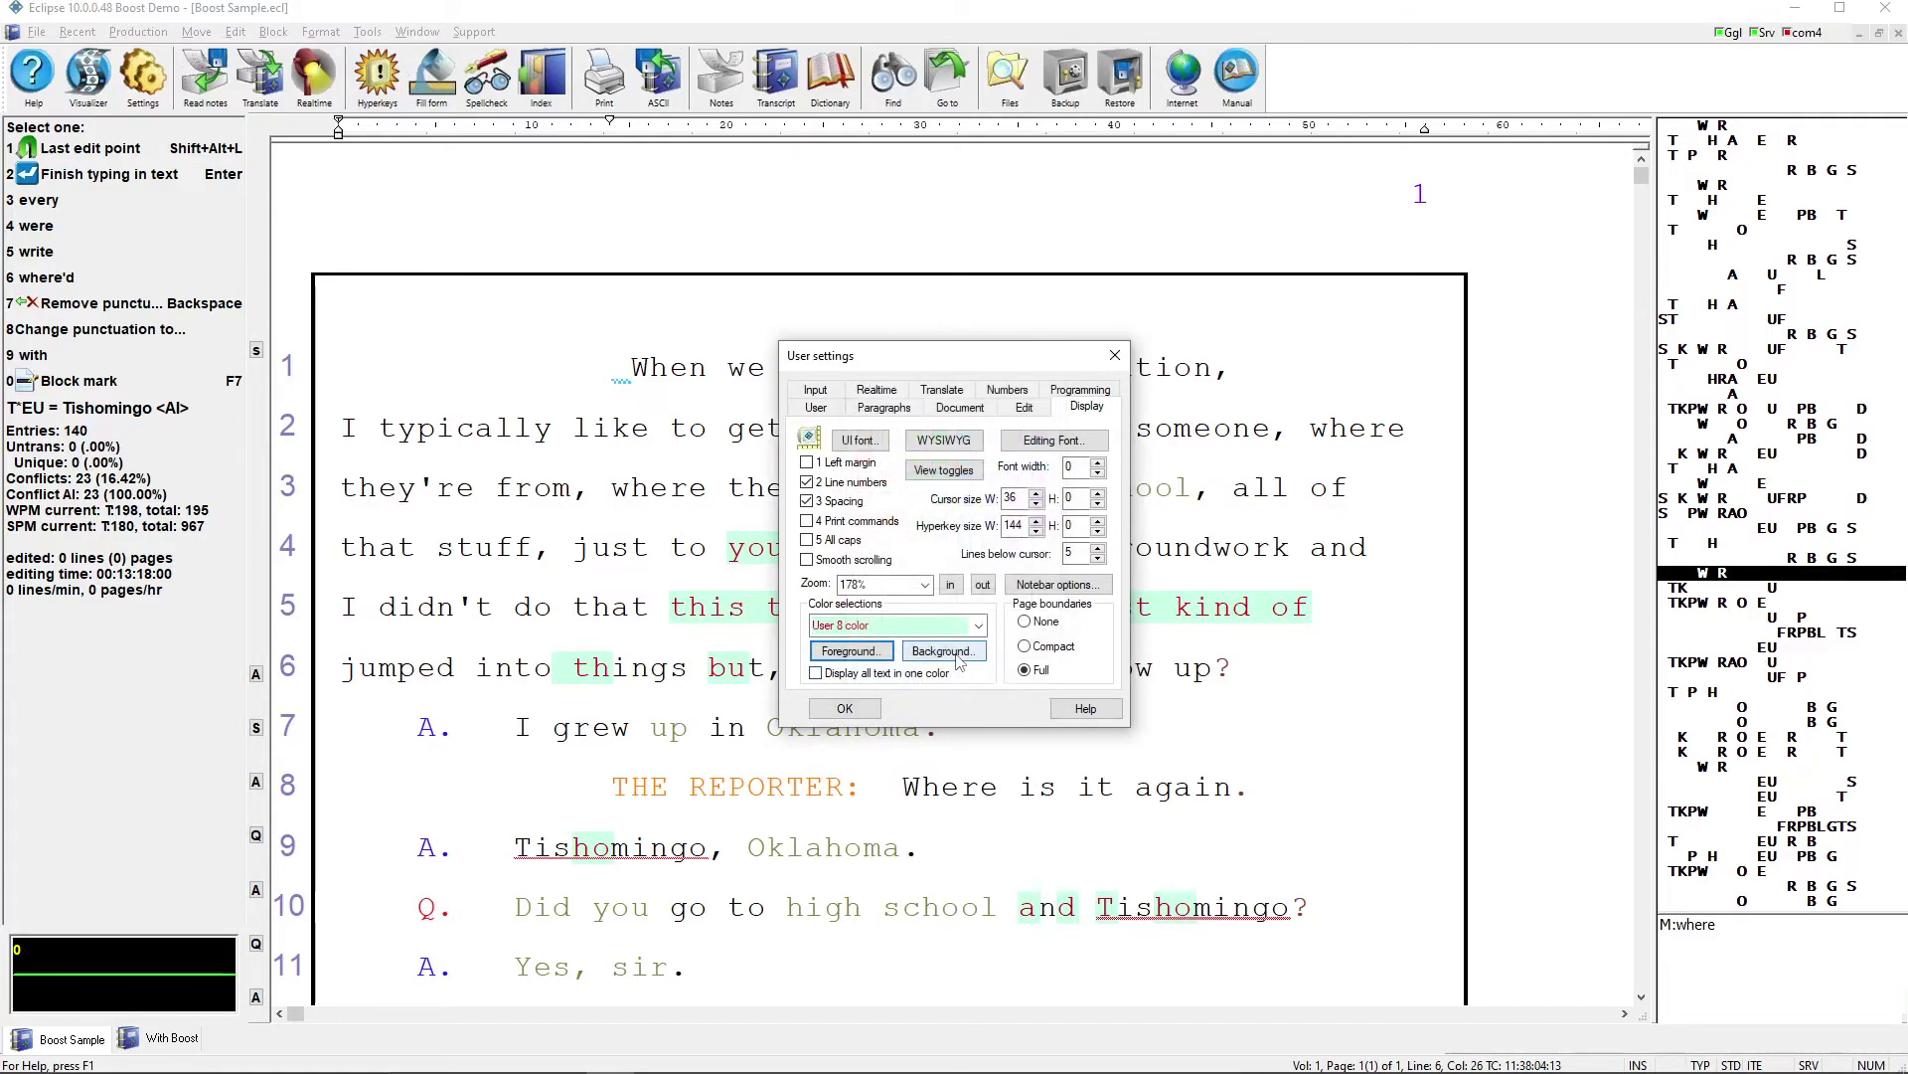
left_click(833, 651)
left_click(888, 456)
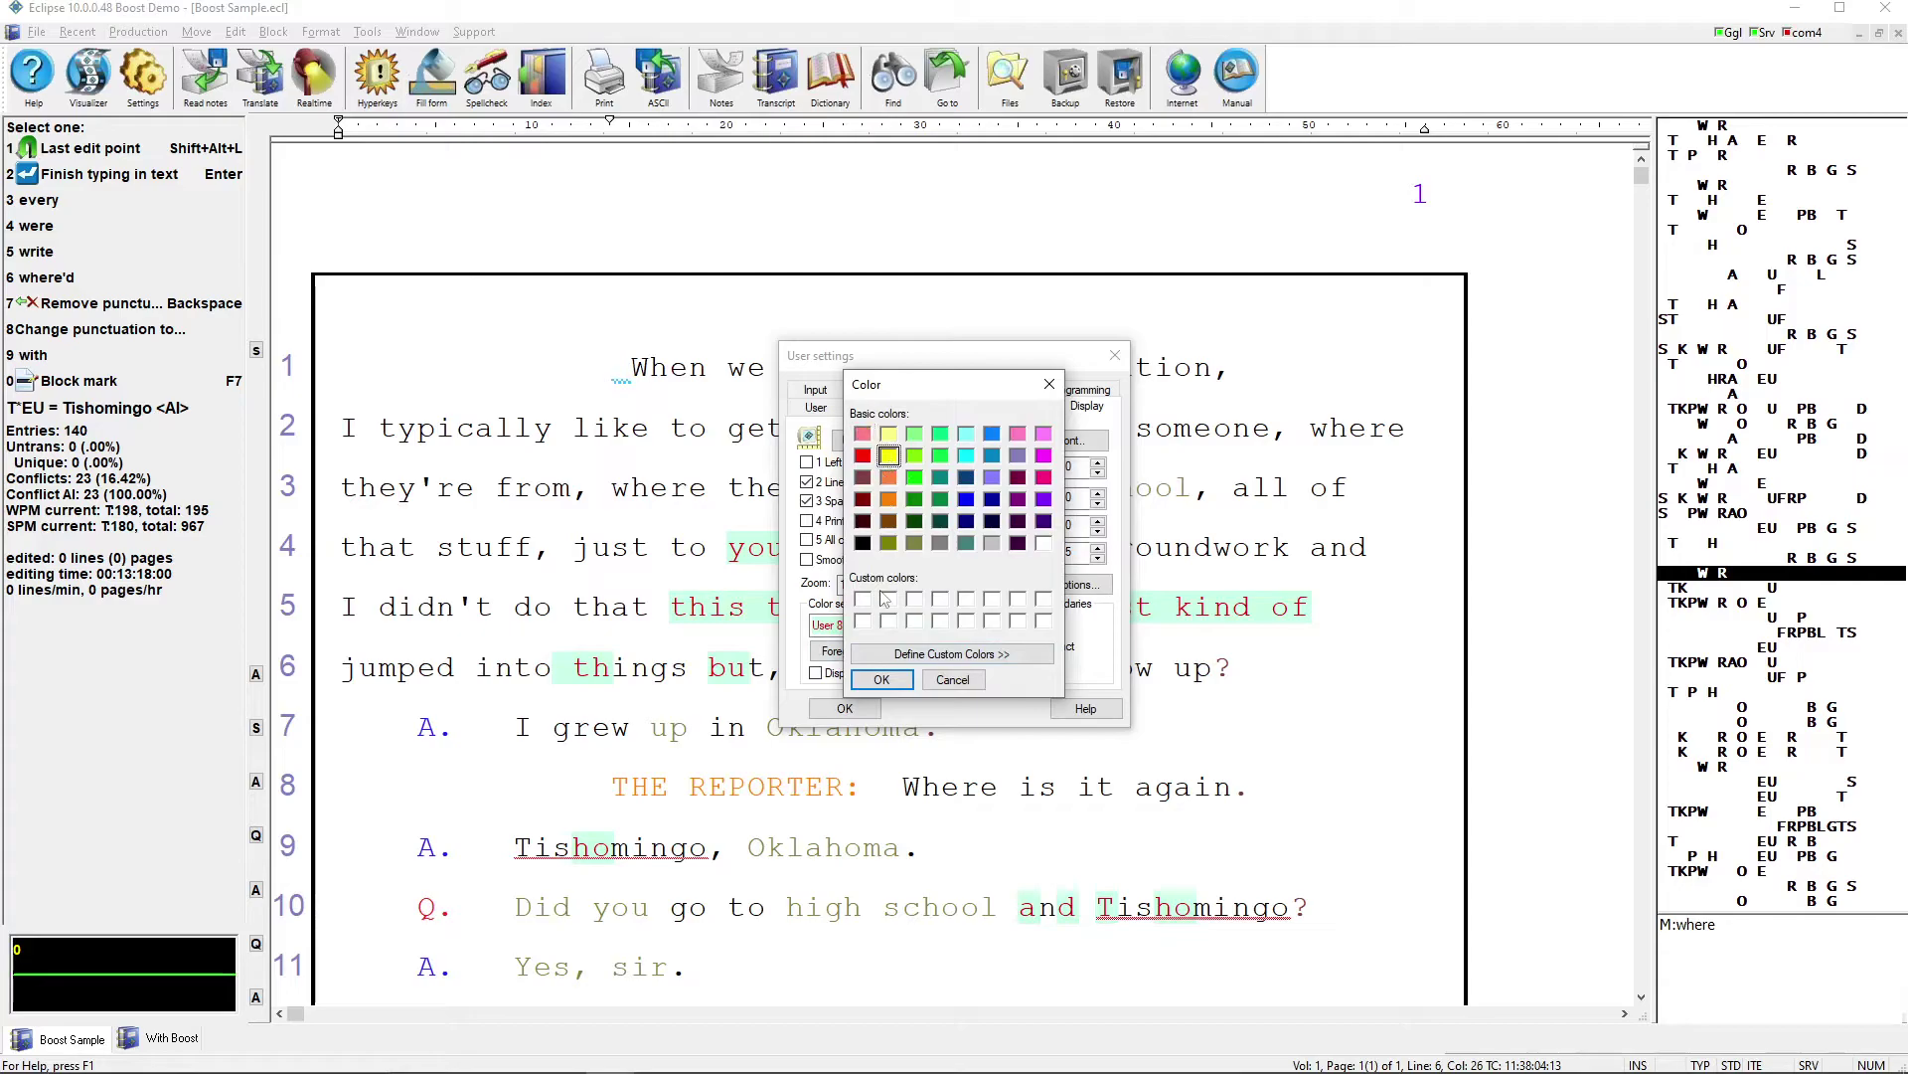
left_click(881, 680)
left_click(845, 707)
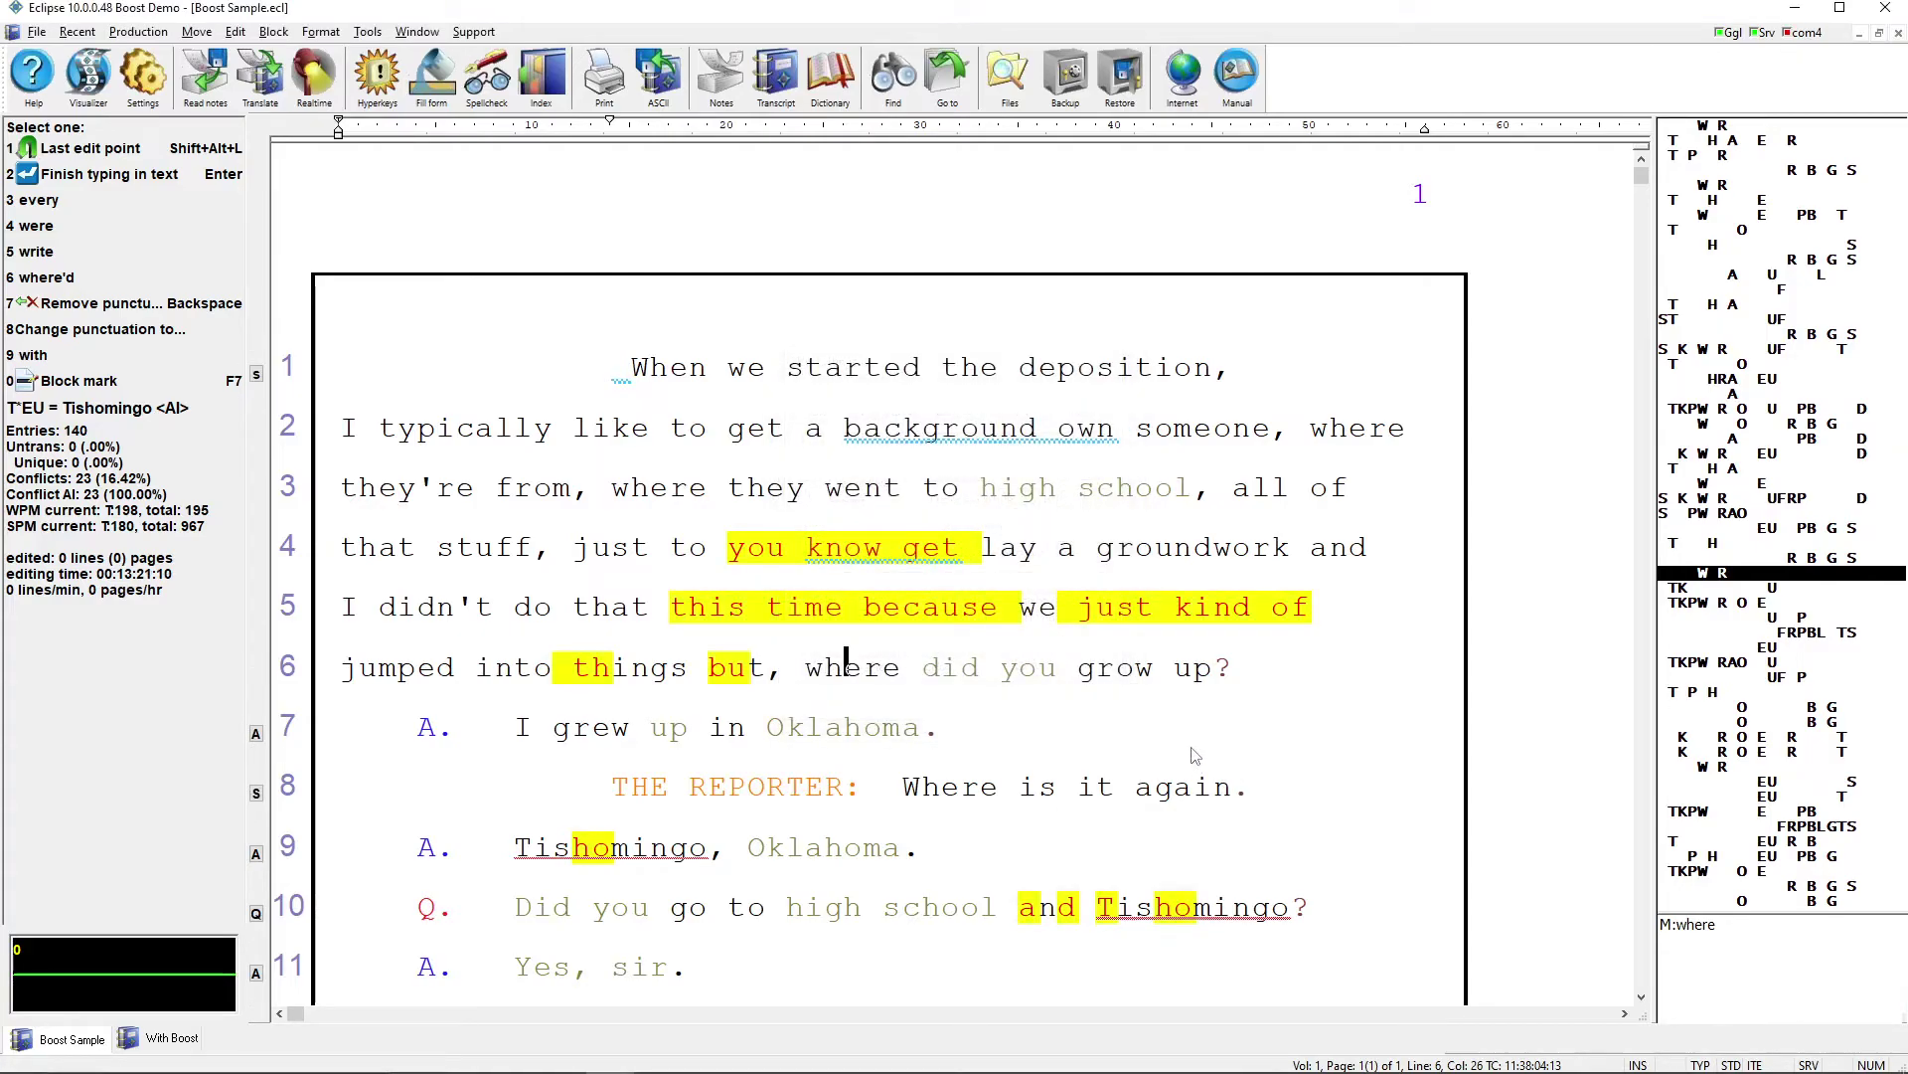
Scroll through the transcript reviewing yellow Boost words such as Where on line 15
scroll(1135, 745, "down", 2)
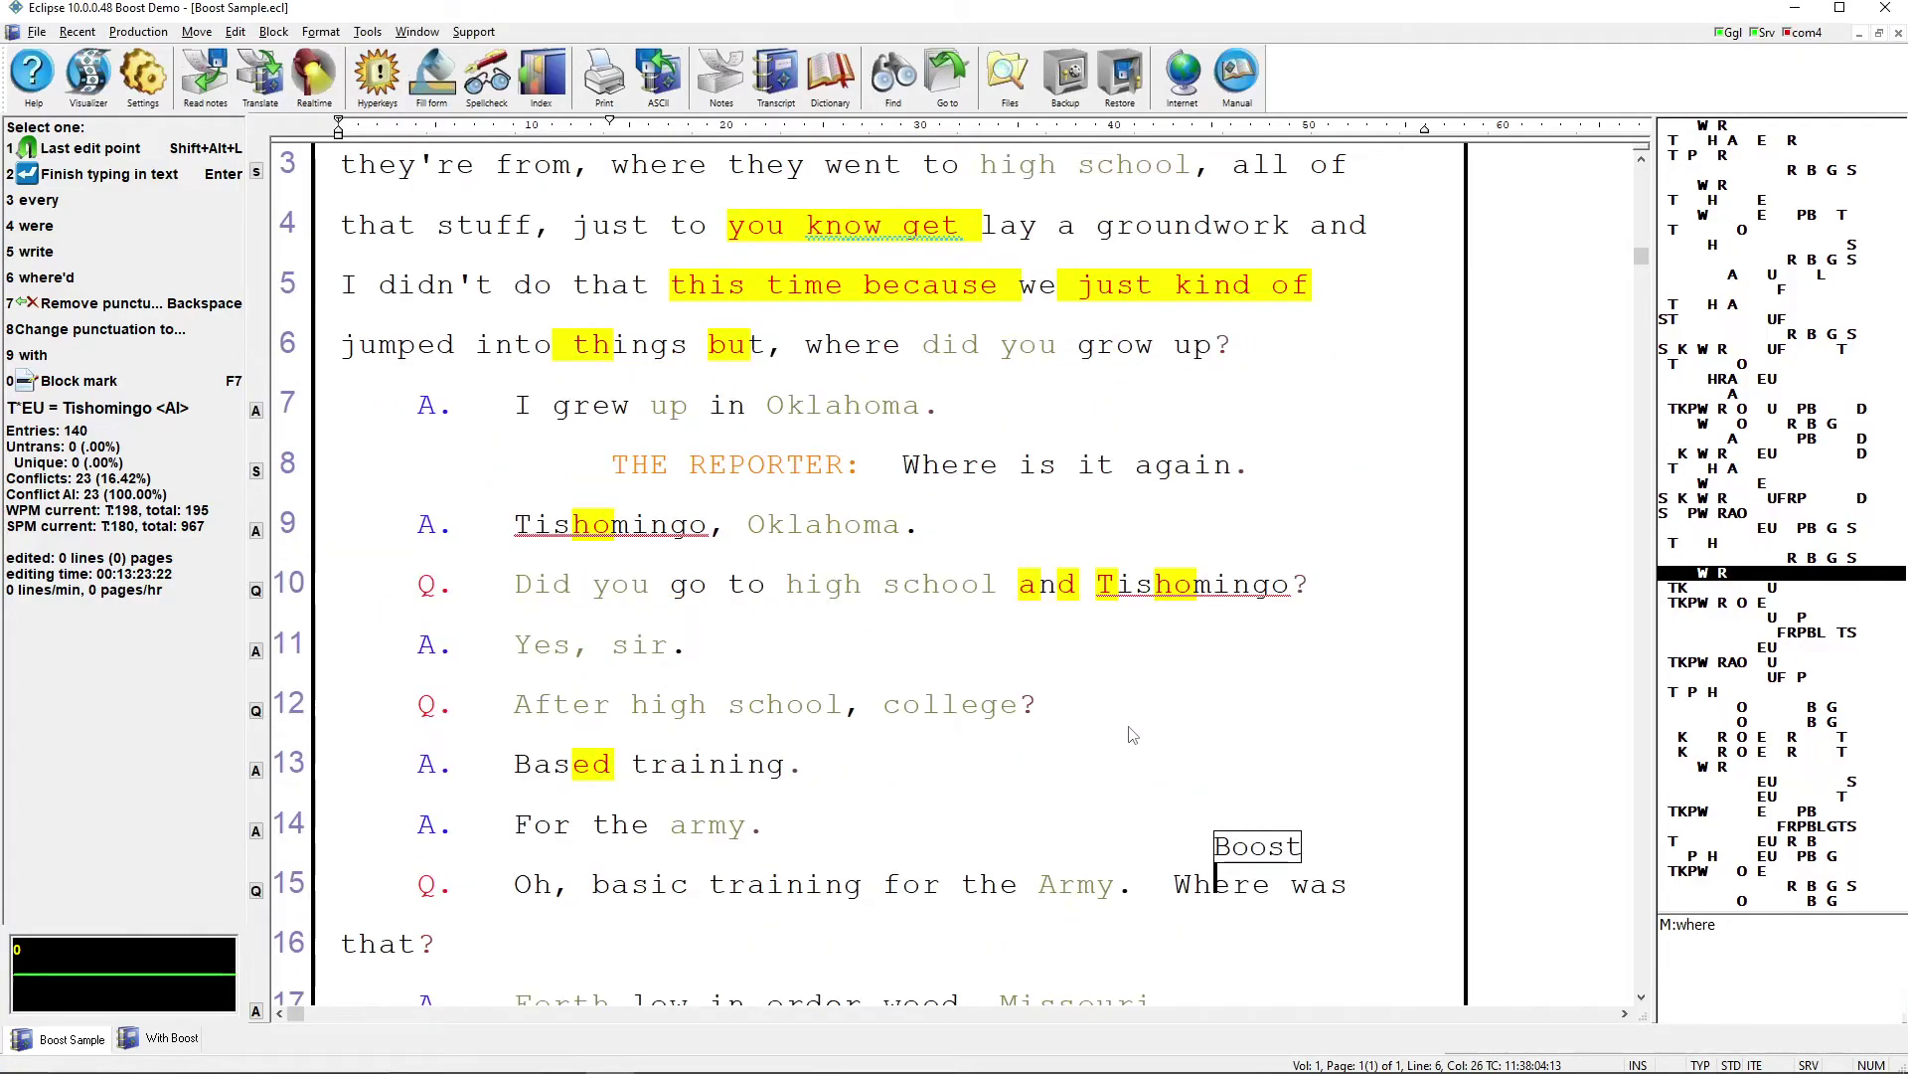
scroll(1156, 732, "up", 3)
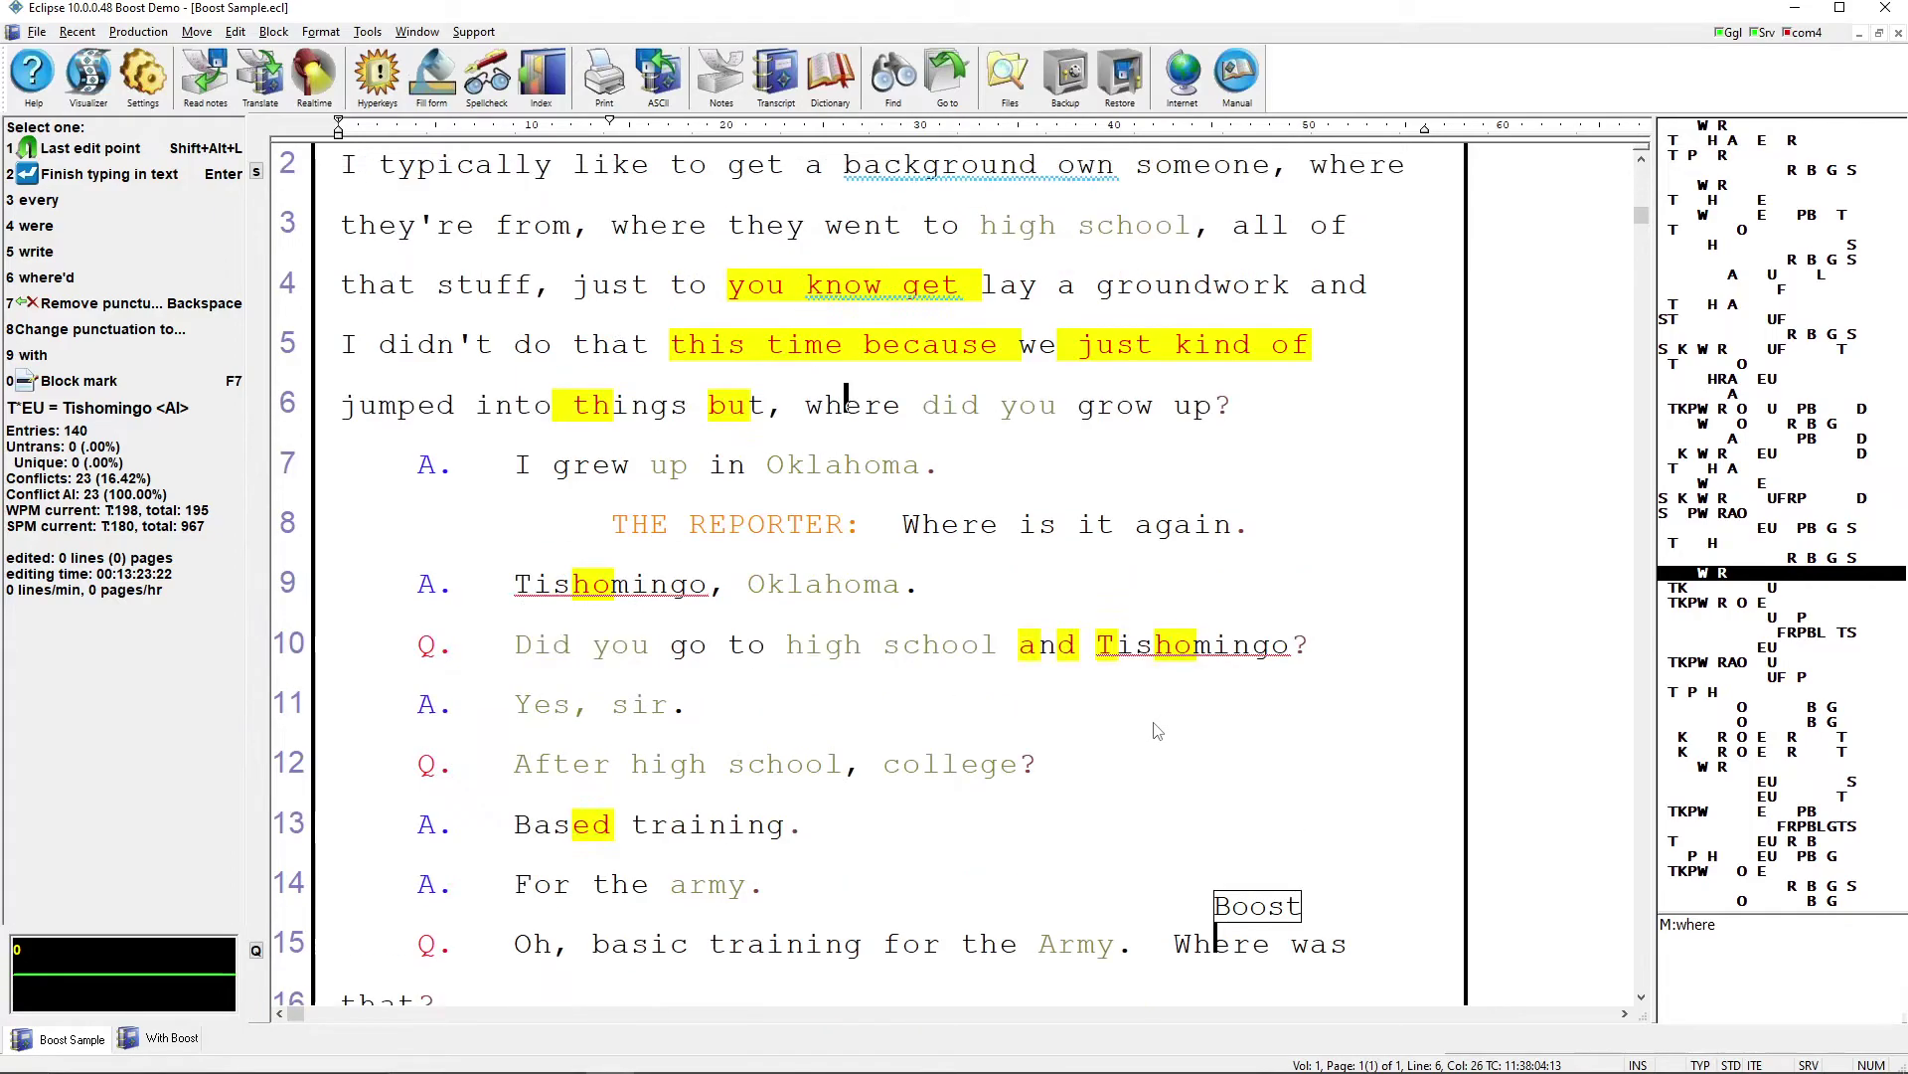
scroll(1153, 739, "down", 4)
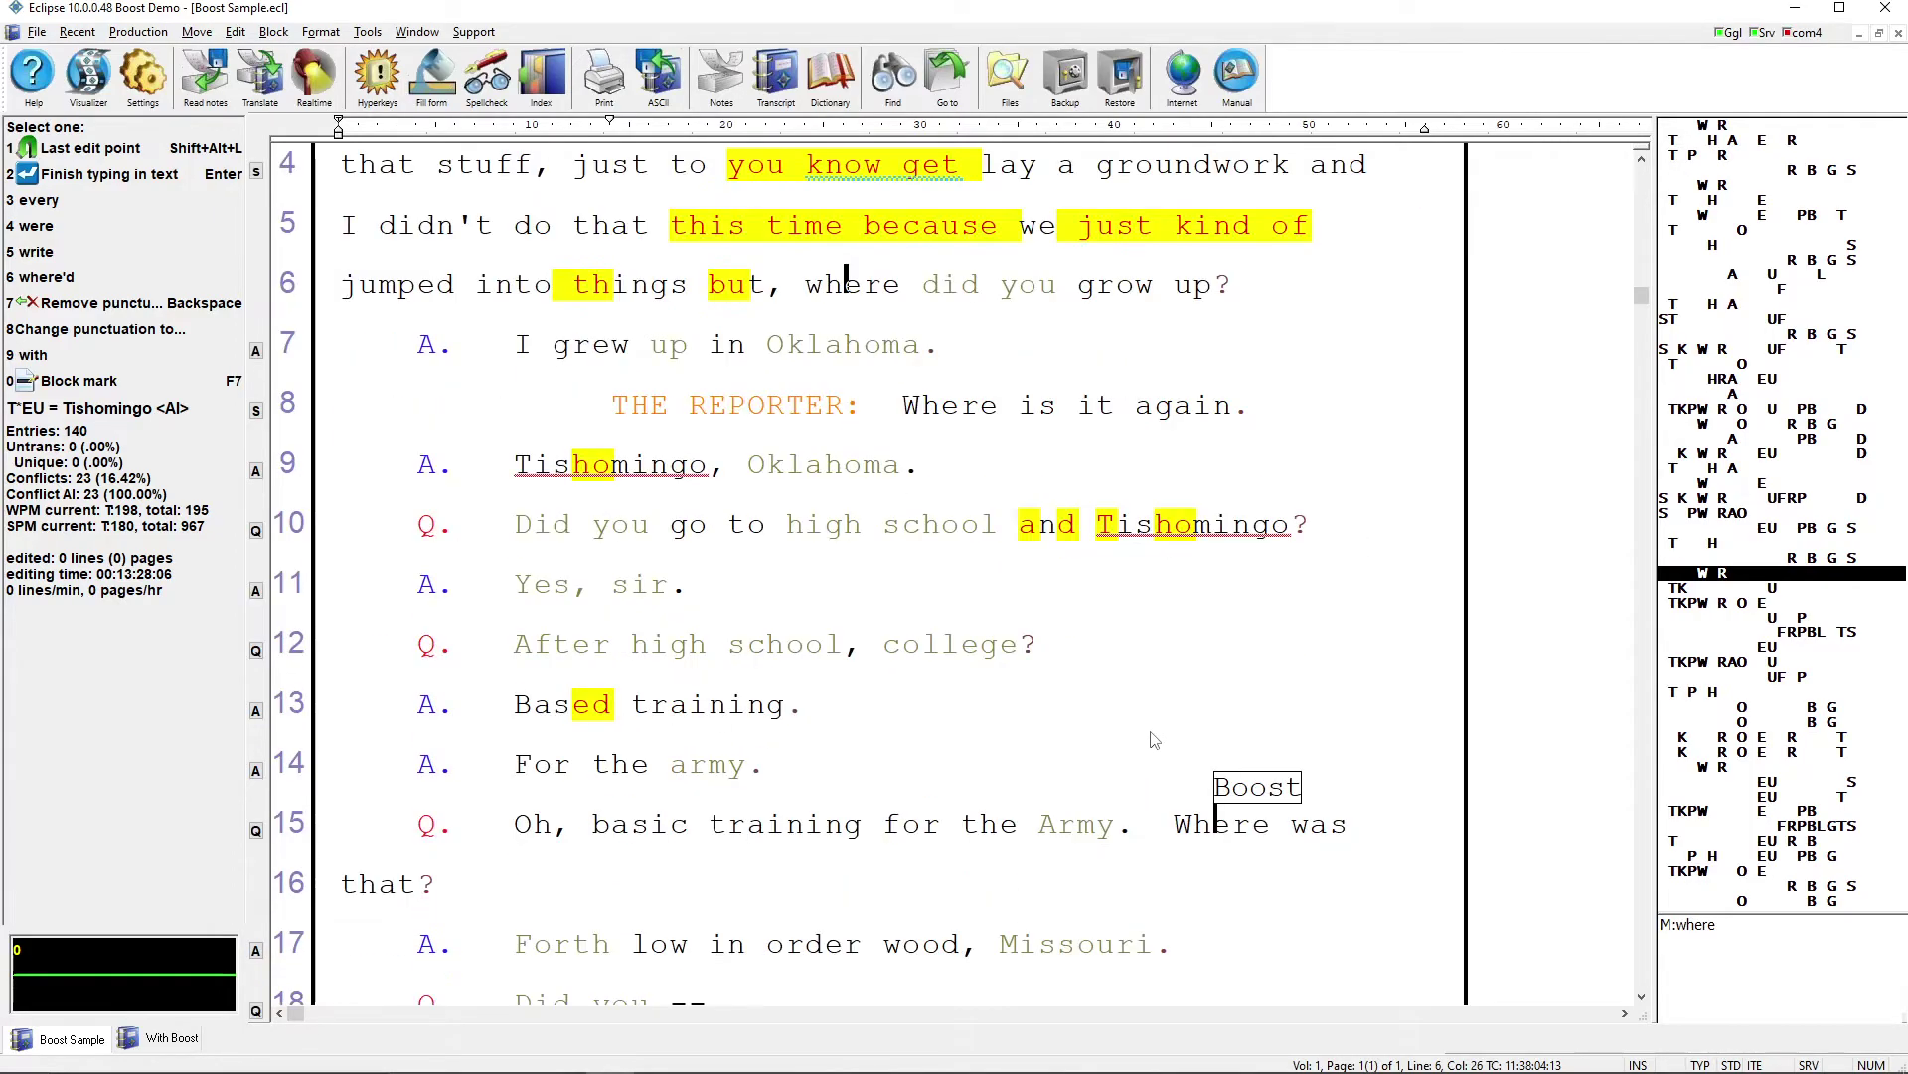
left_click(1221, 832)
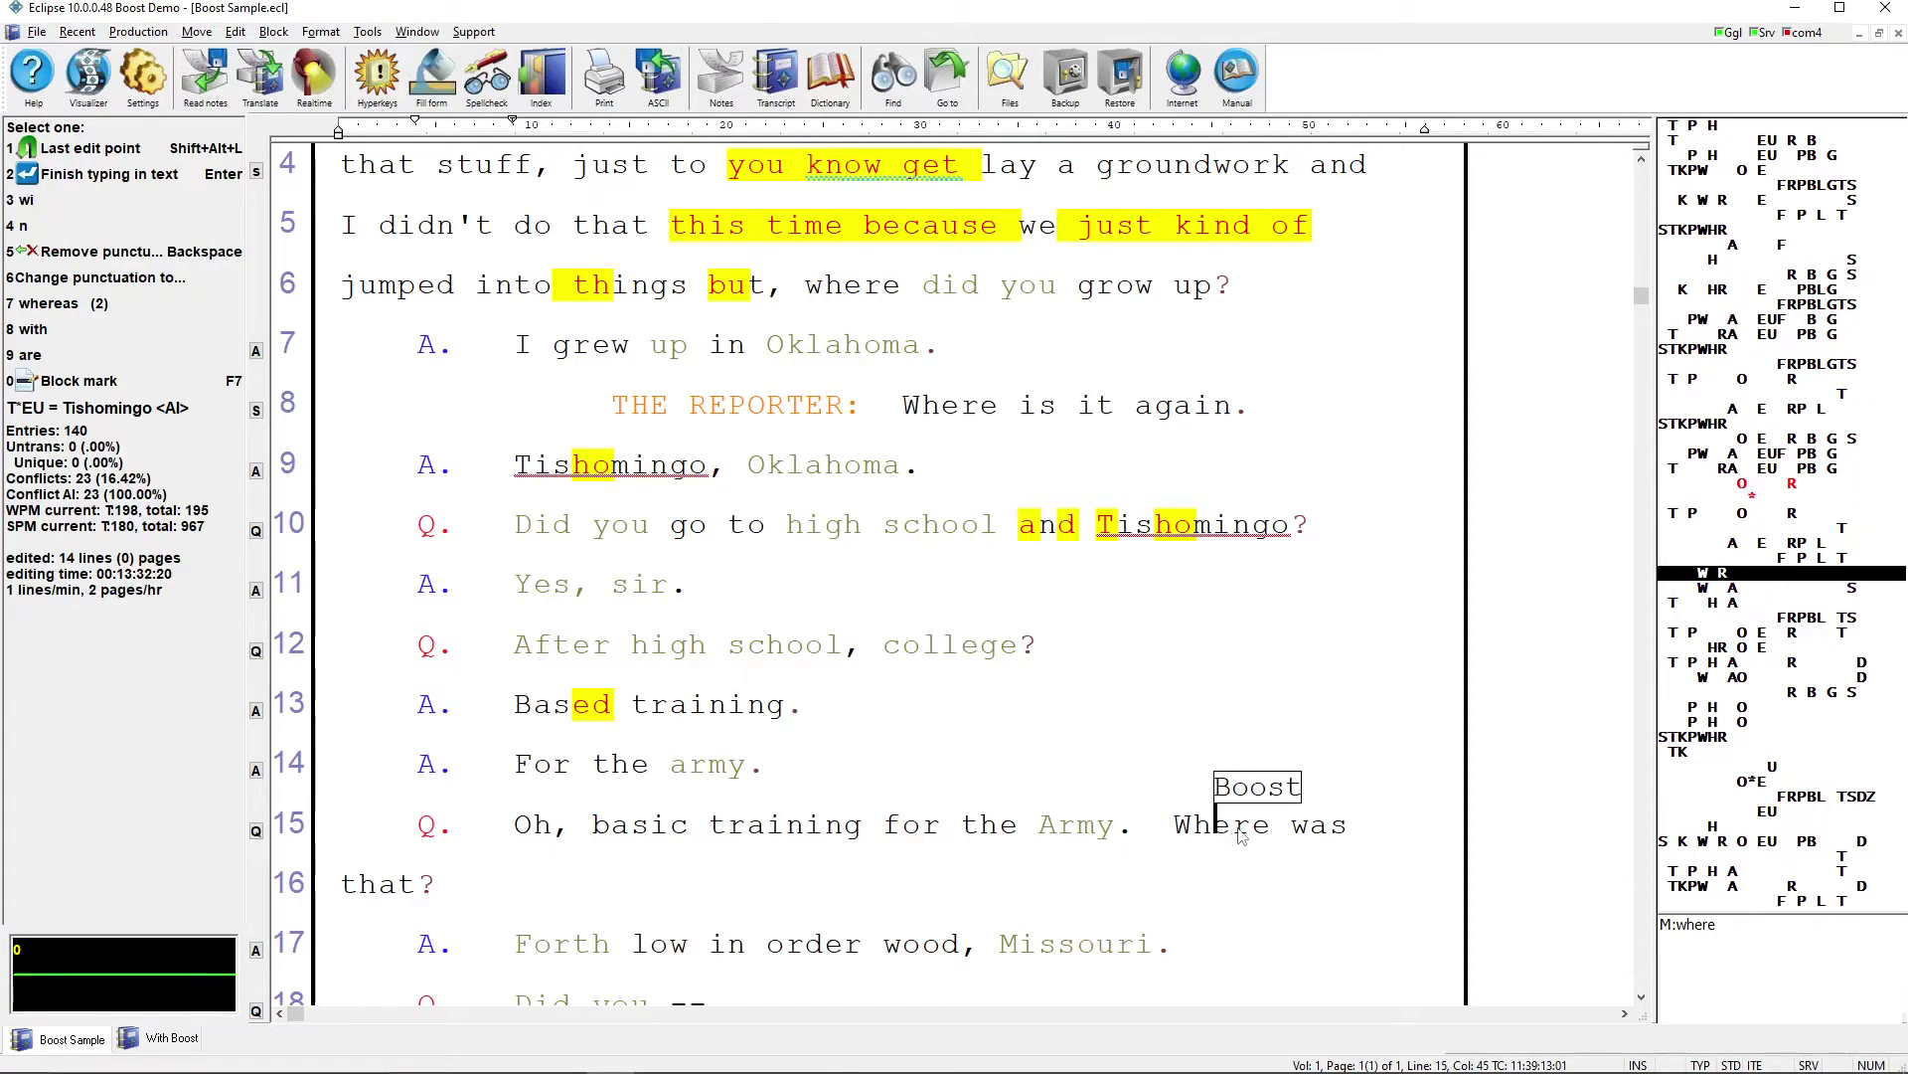
scroll(1240, 837, "up", 3)
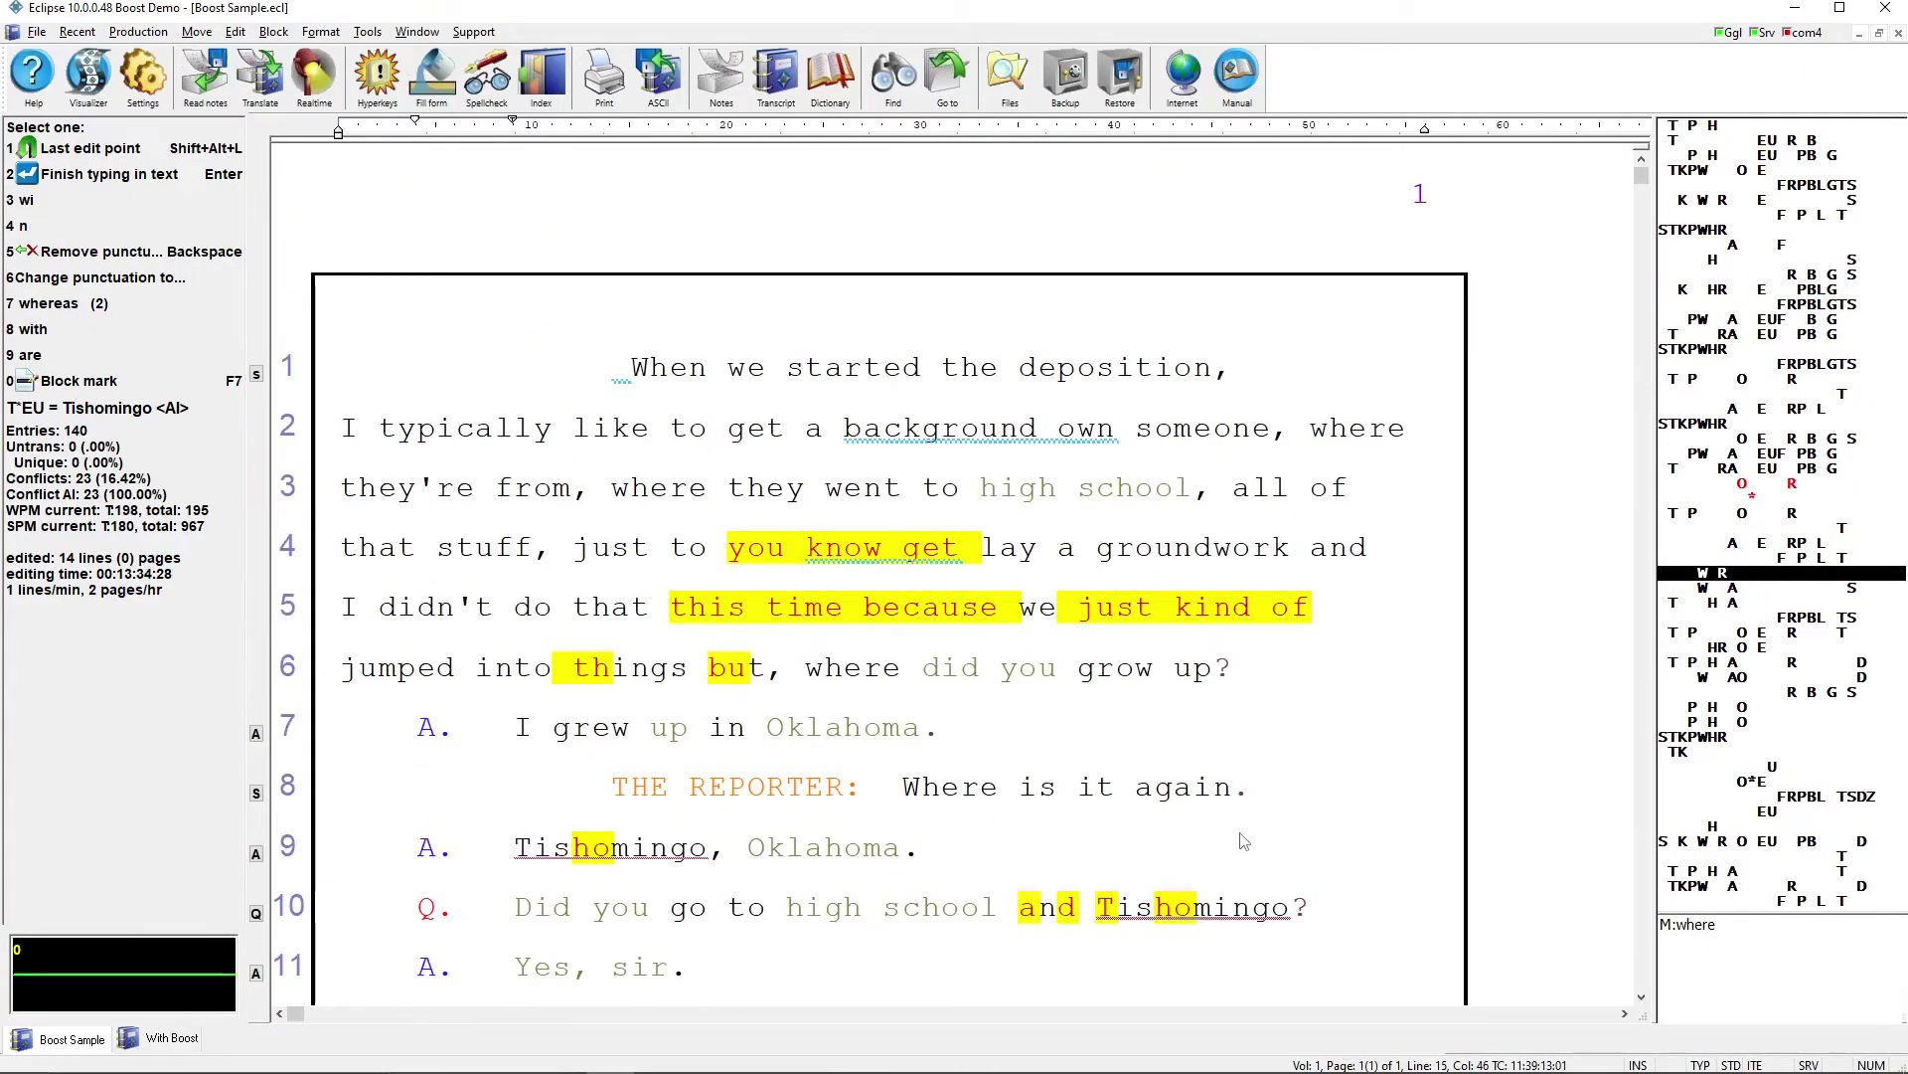
scroll(944, 663, "down", 3)
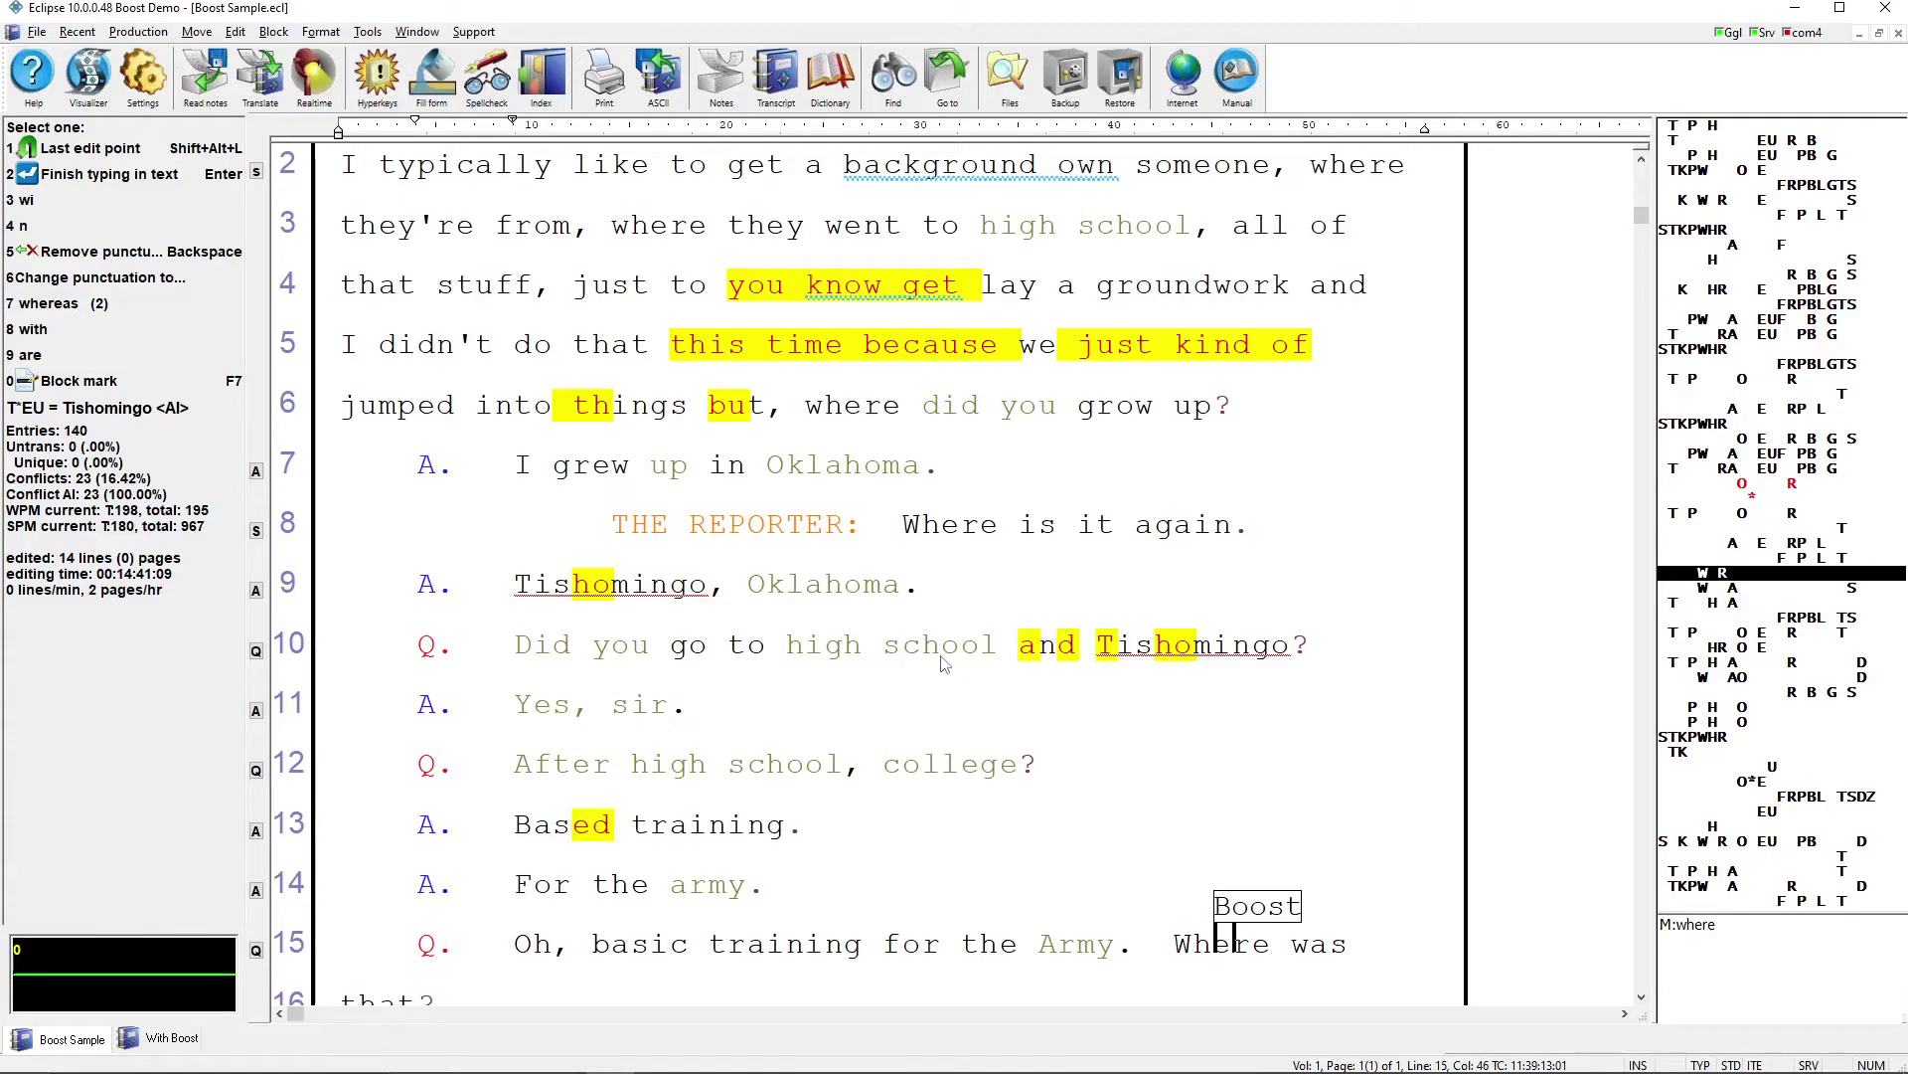
scroll(944, 663, "down", 3)
scroll(1024, 699, "down", 2)
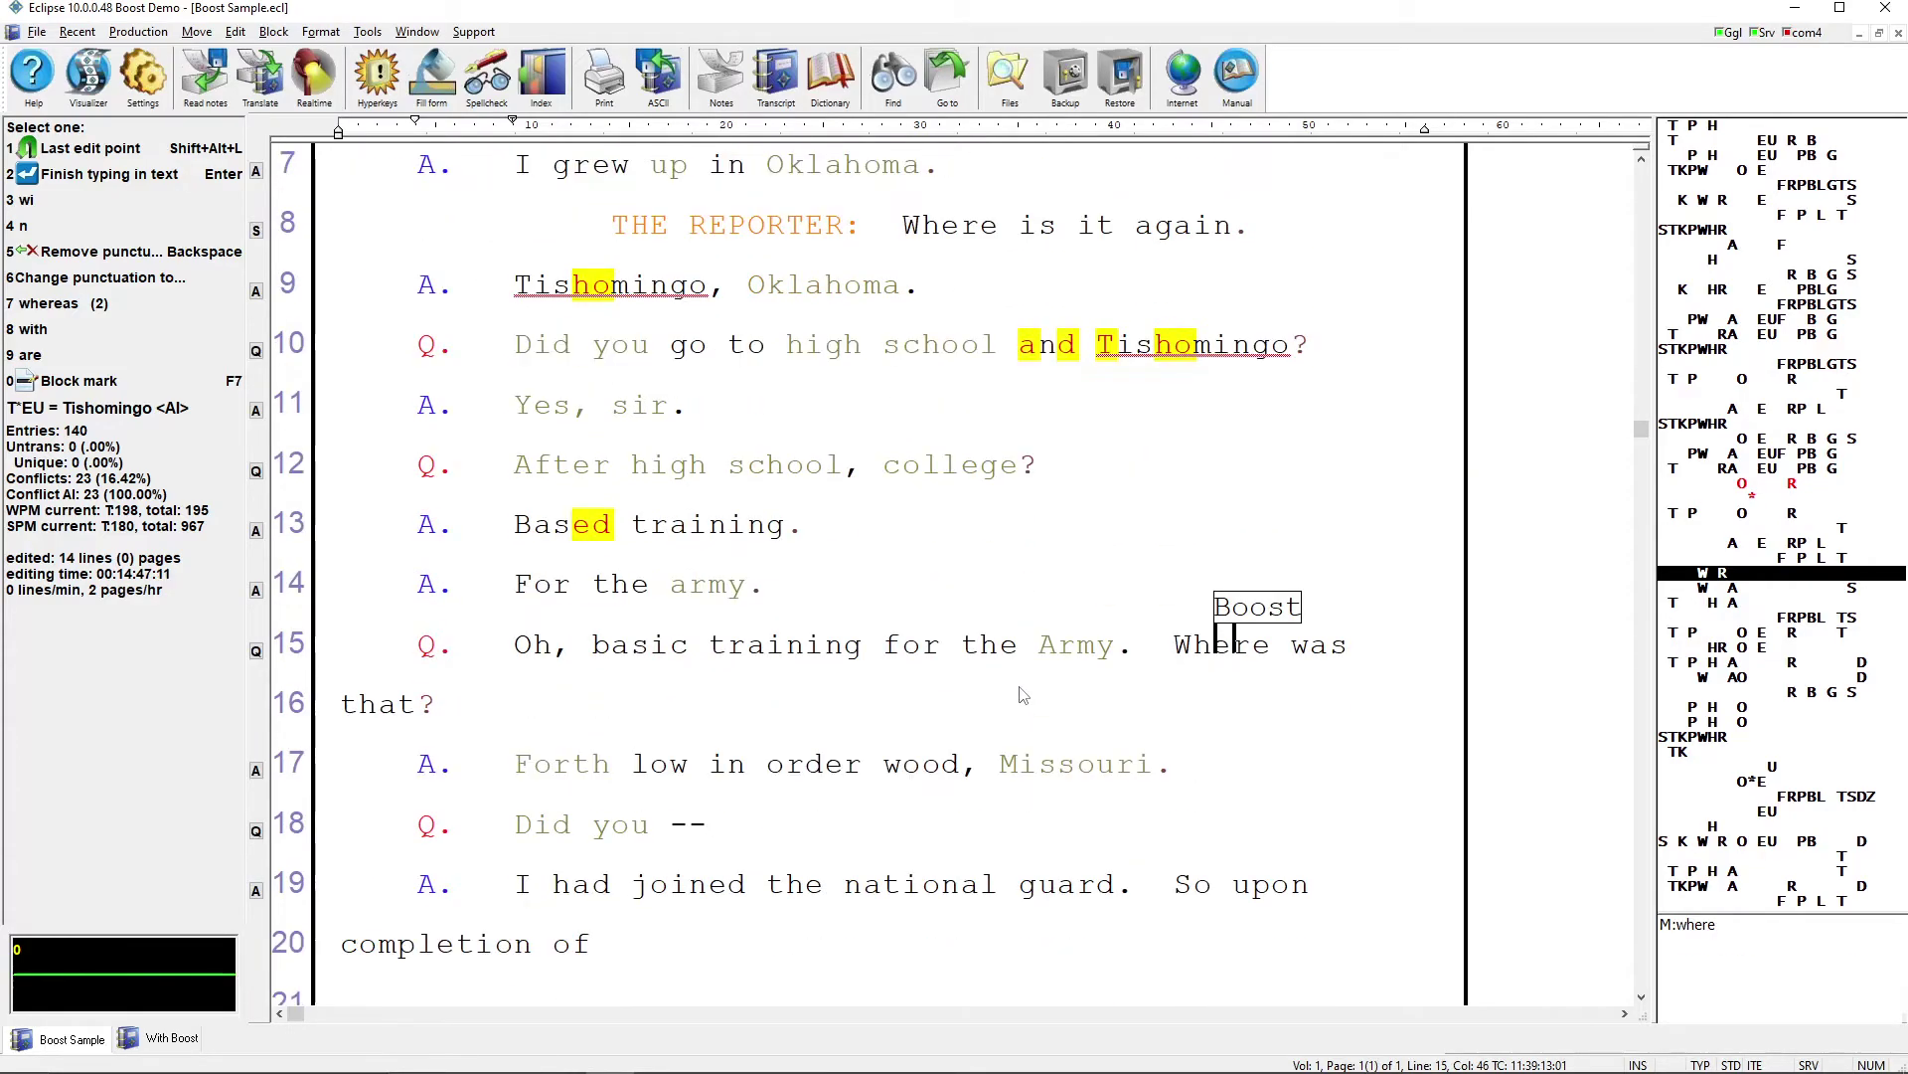
scroll(1025, 697, "down", 2)
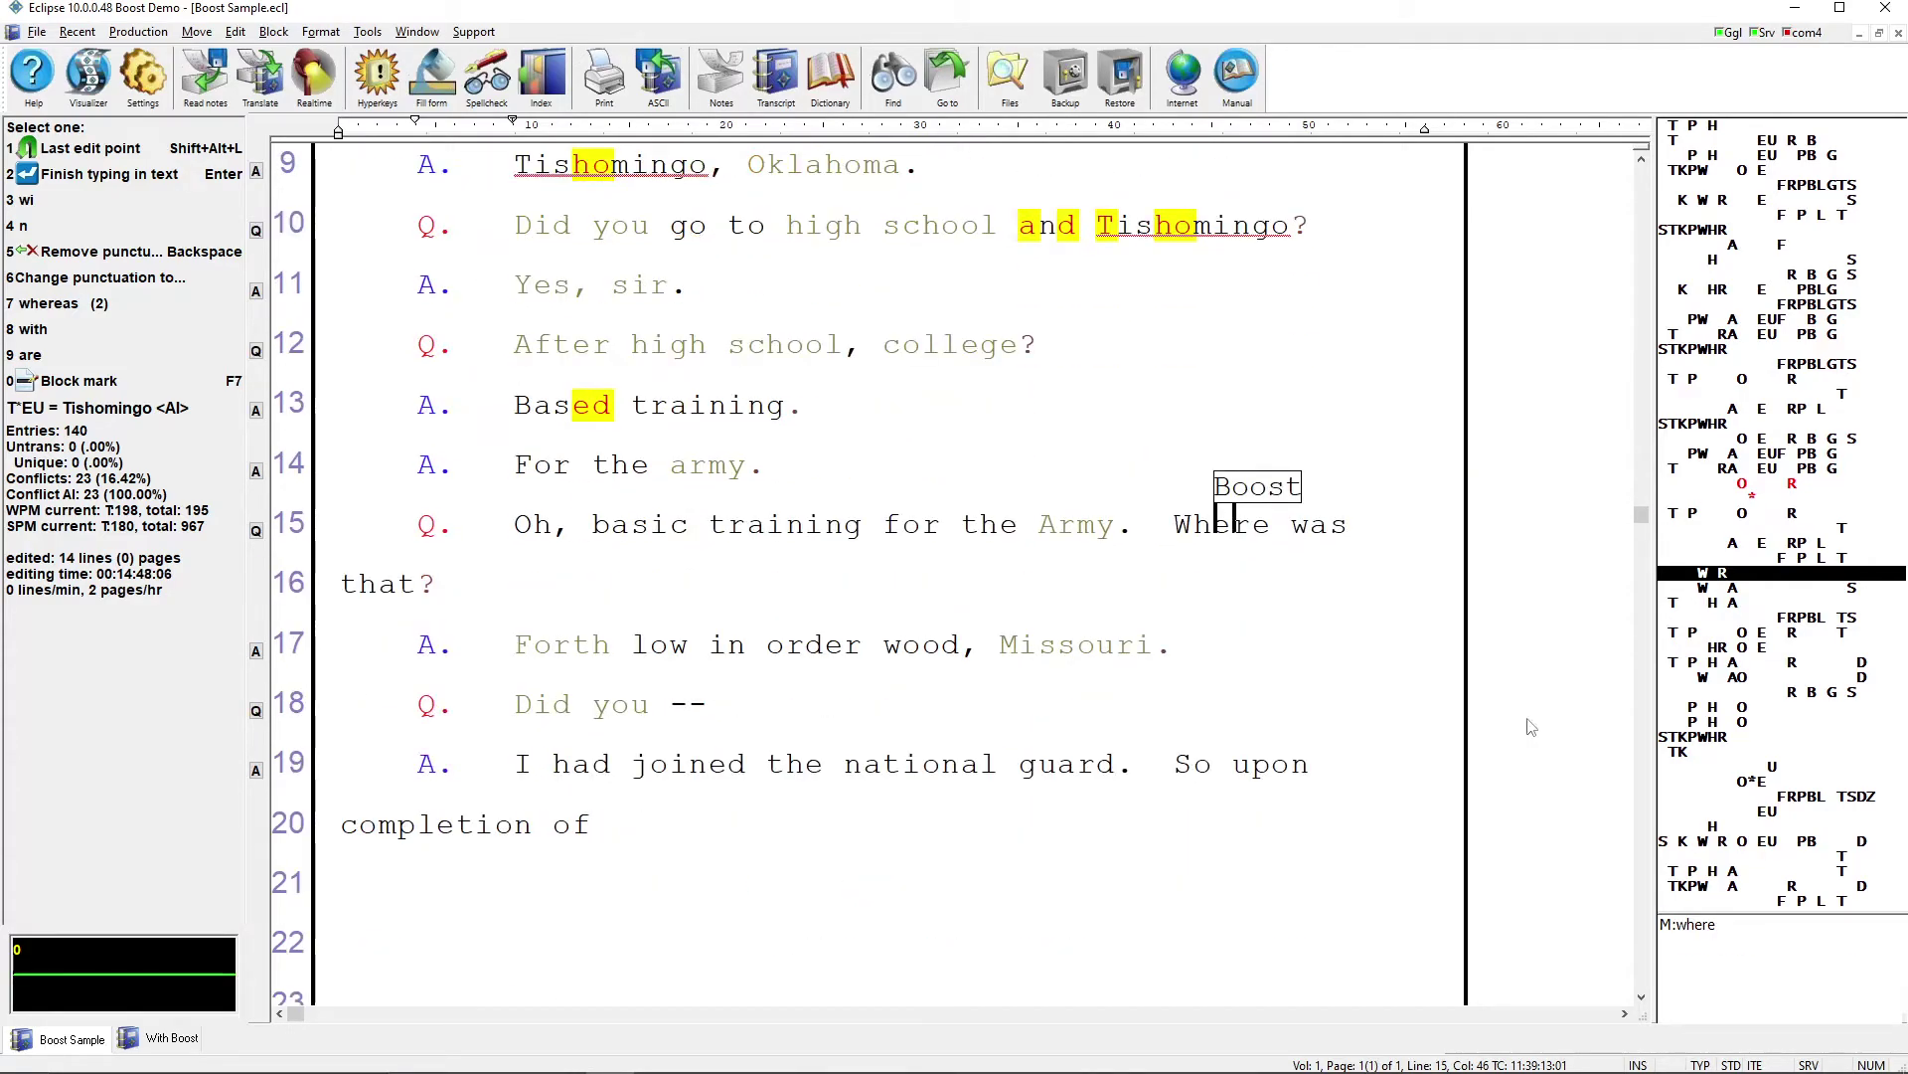
Enable confidence scores in the notebar options
double_click(1731, 630)
left_click(906, 546)
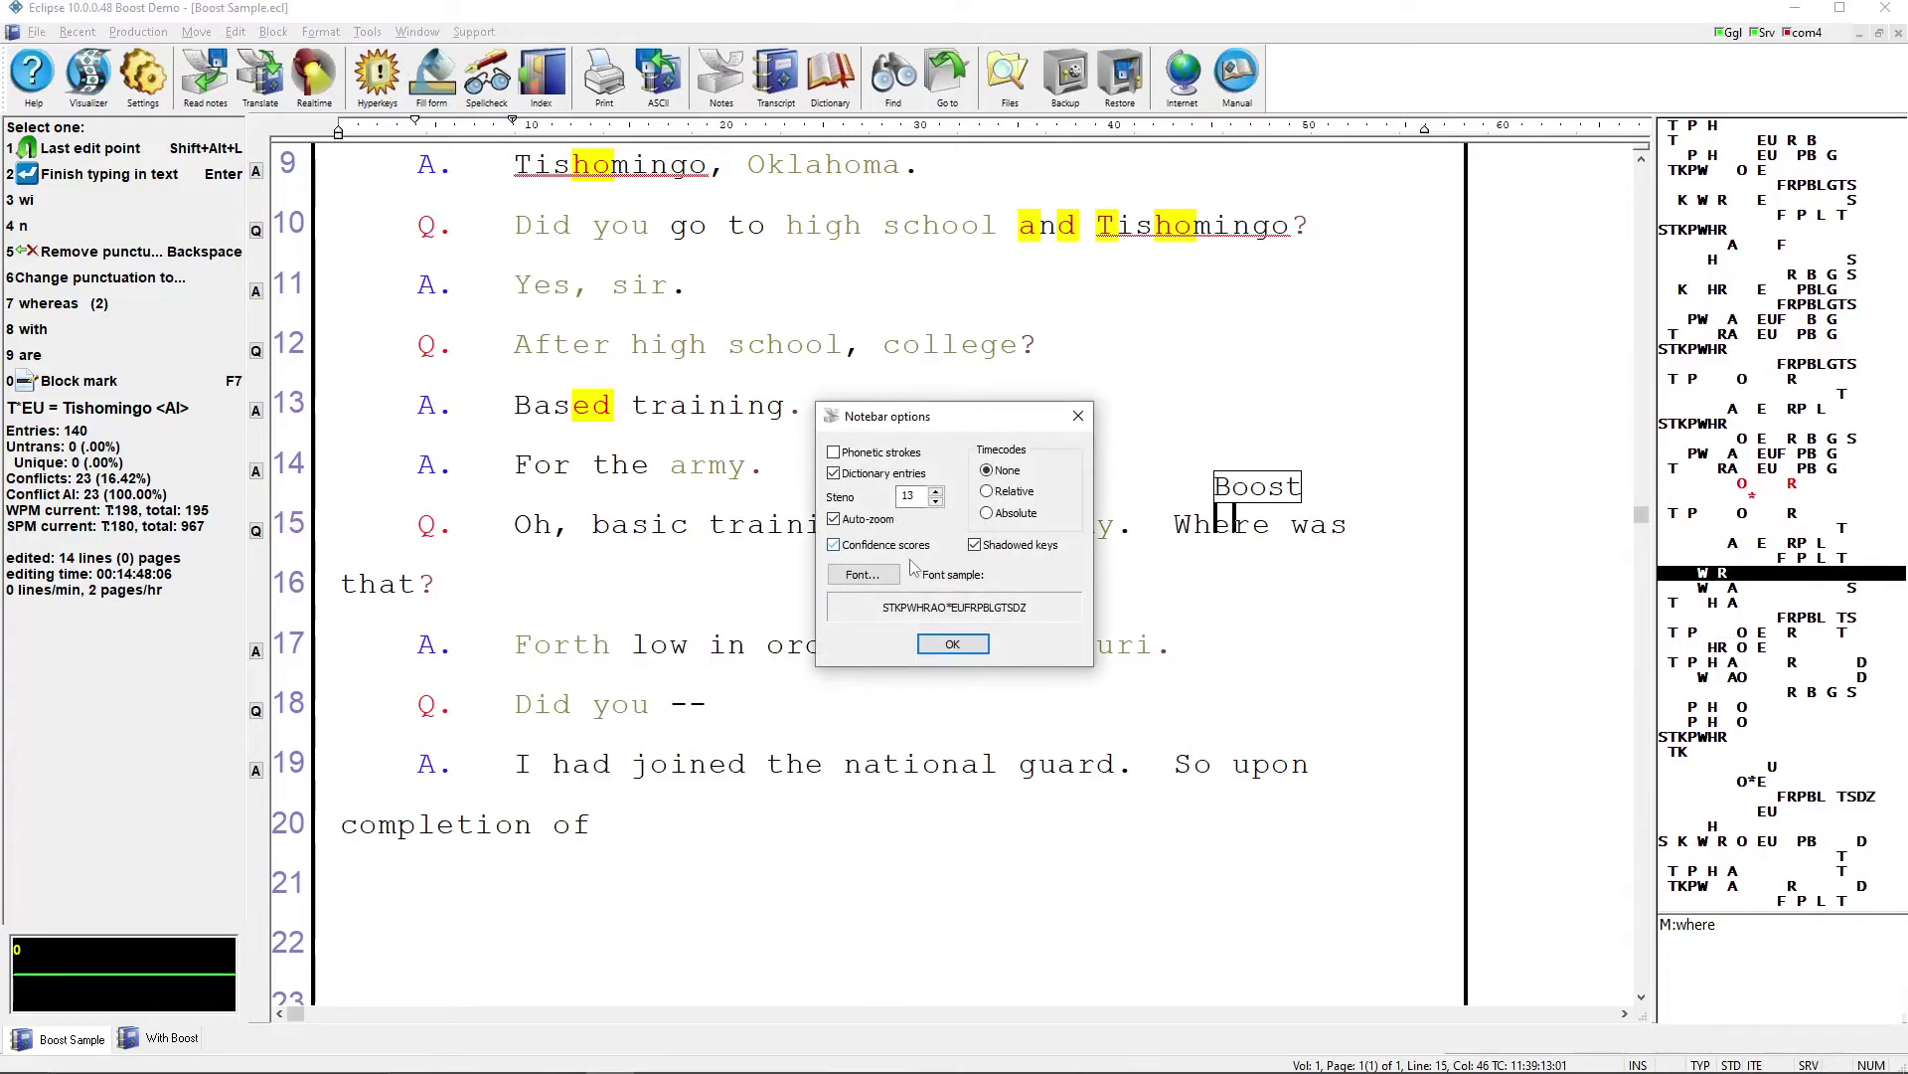
left_click(952, 643)
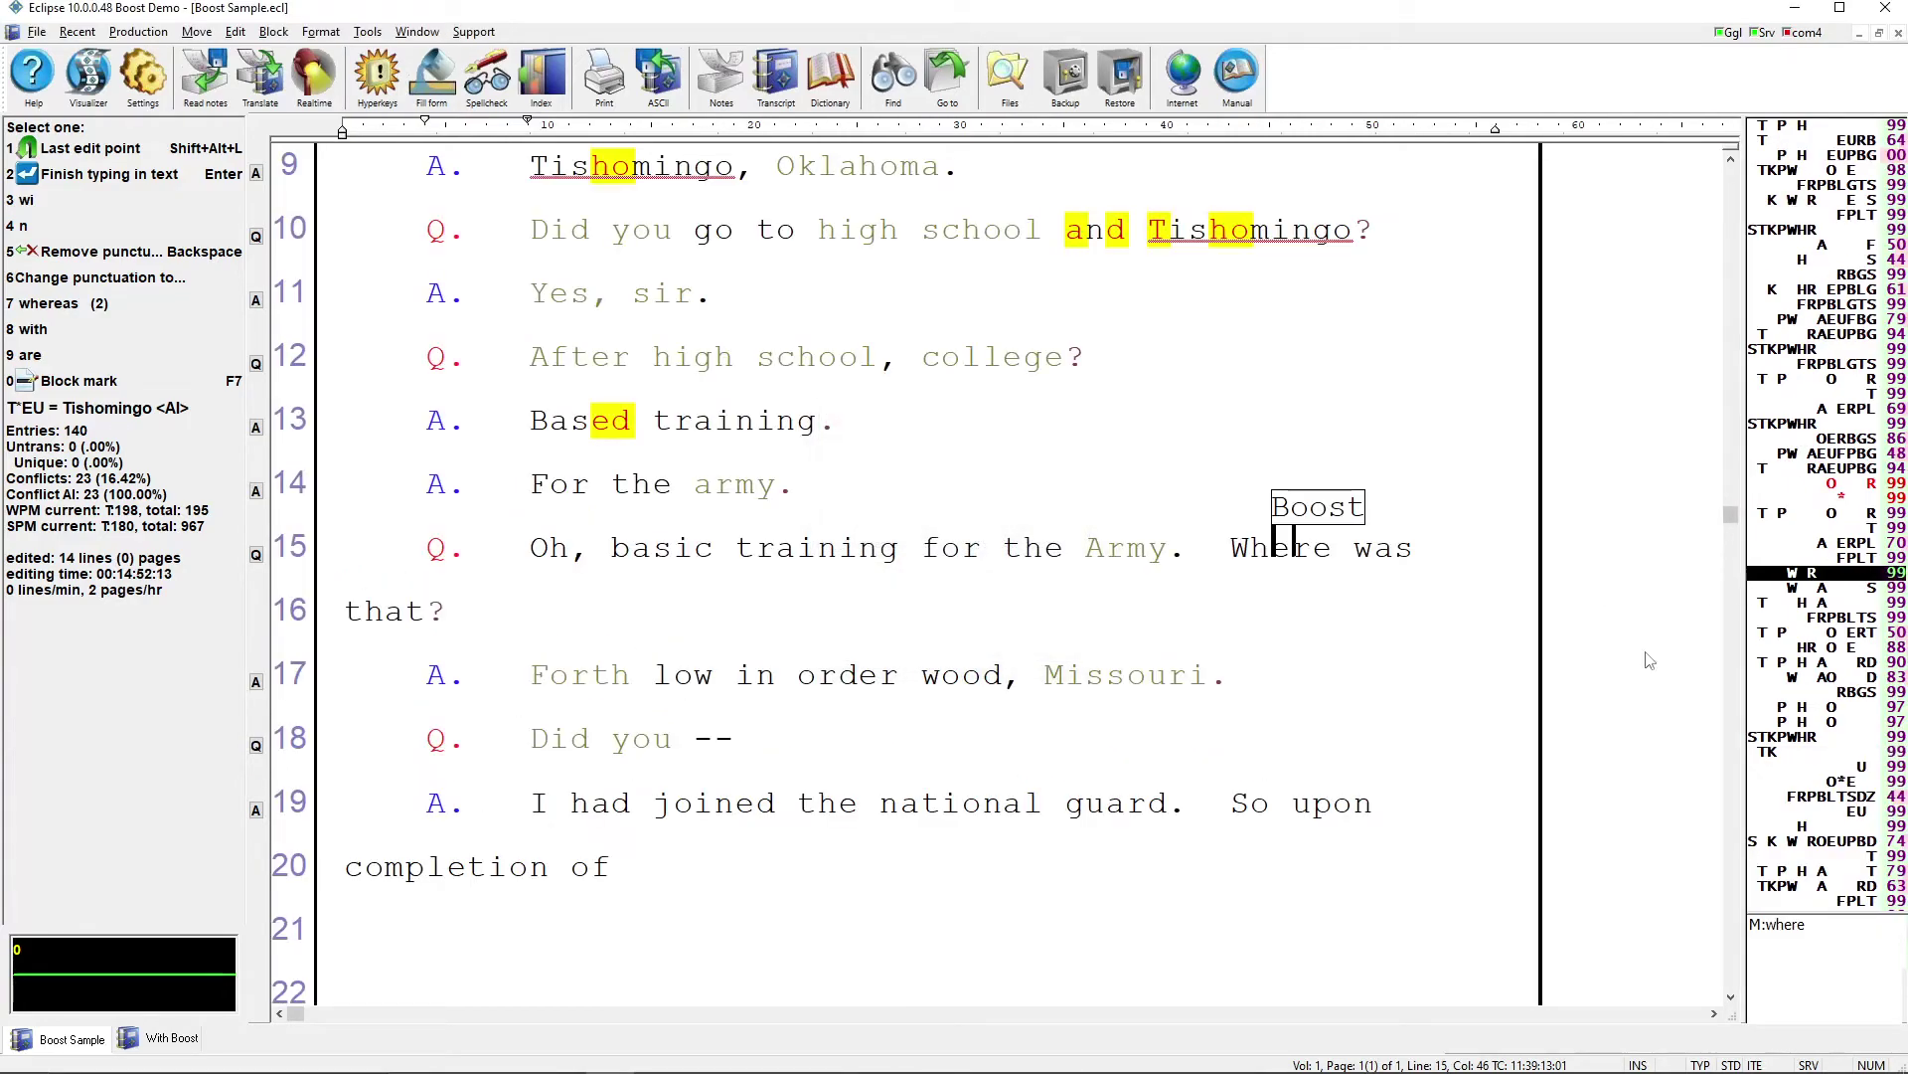